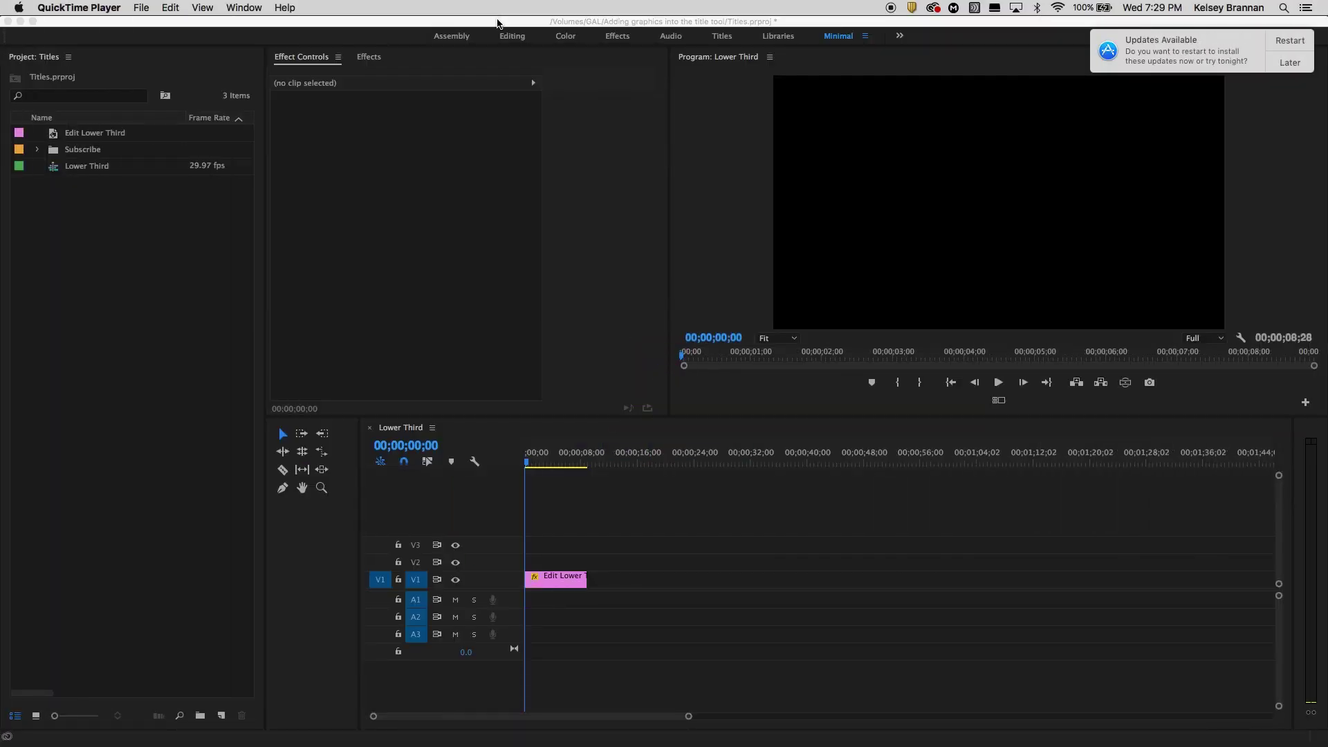
Switch to Premiere Pro and apply the Minimal workspace
left_click(498, 21)
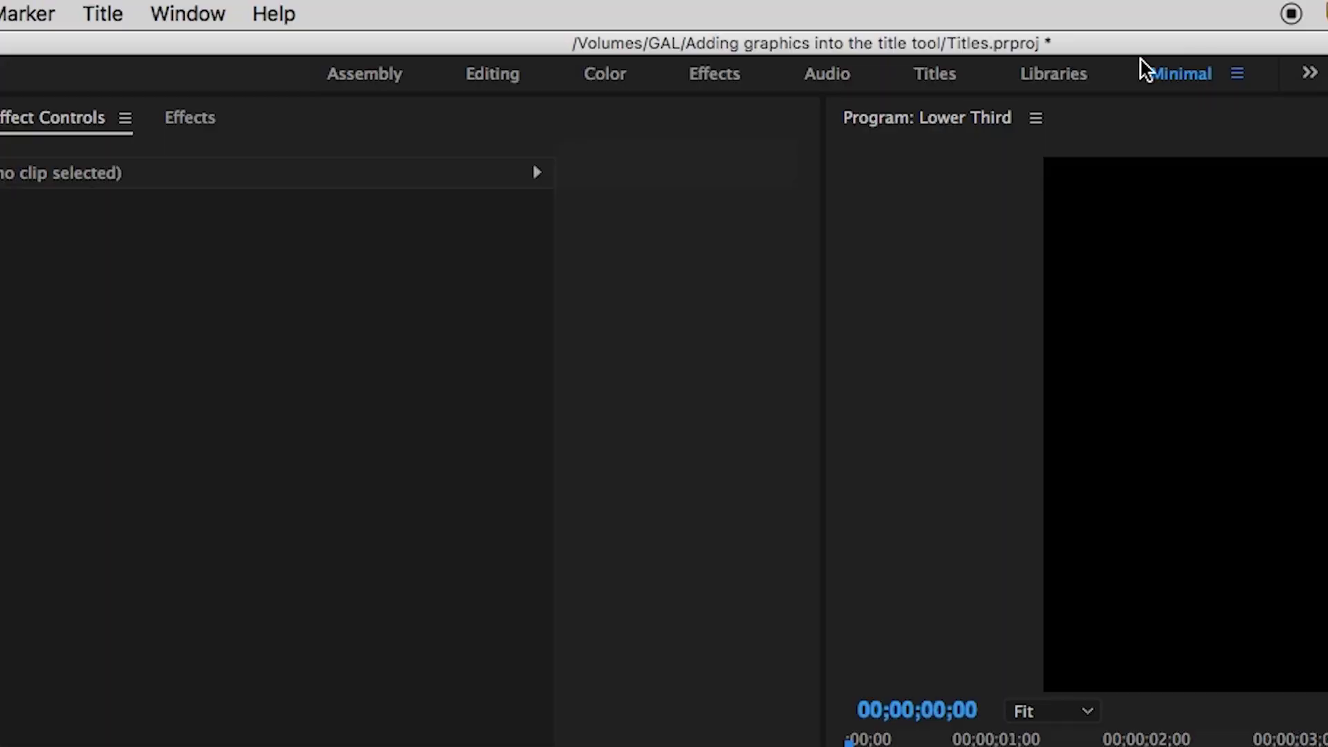
left_click(379, 8)
mouse_move(231, 53)
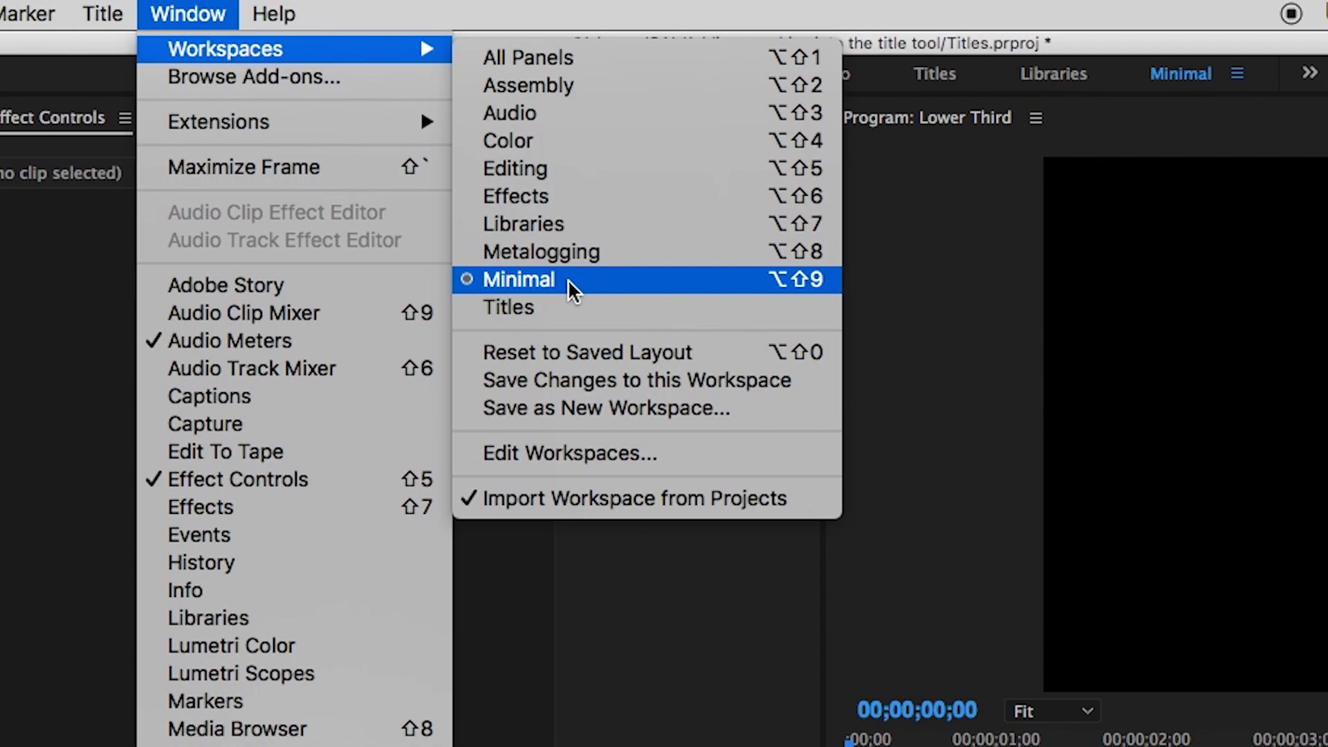
left_click(630, 280)
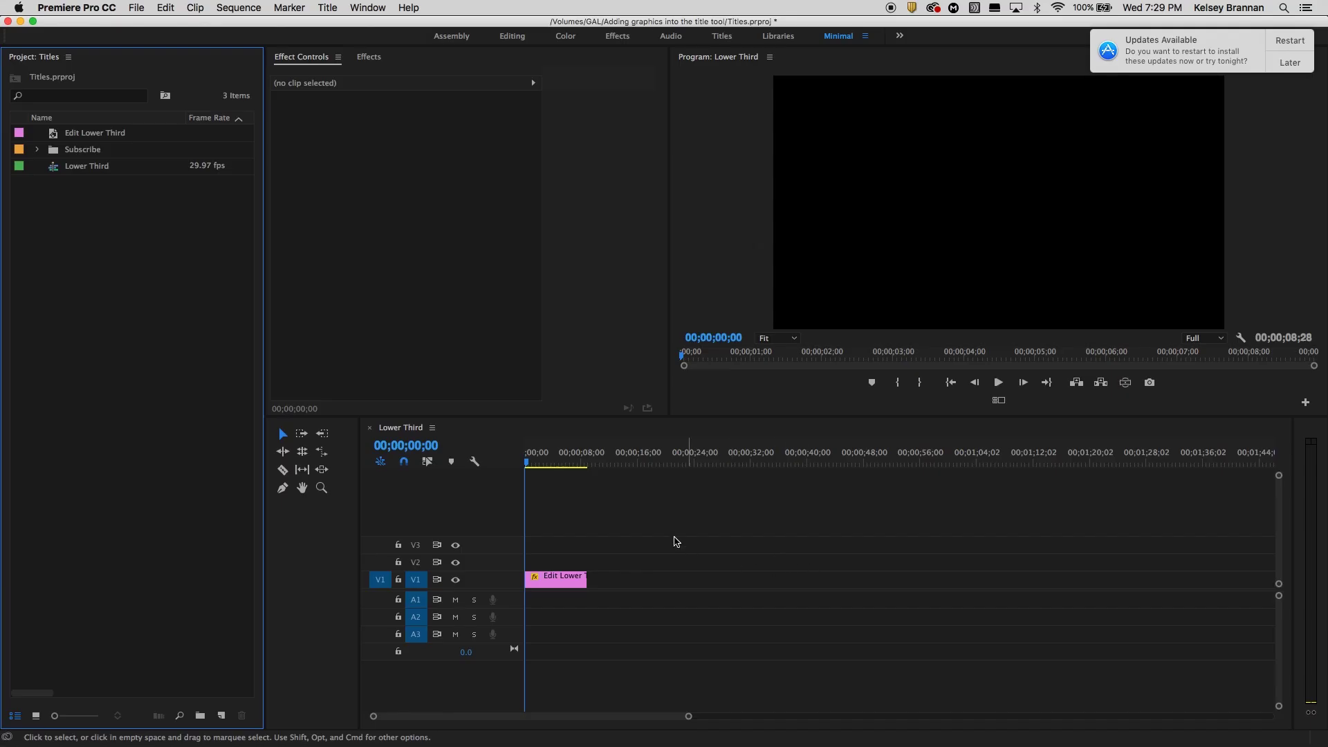
Play the Lower Third sequence from its start, and park the playhead at 00;00;01;08
left_click(515, 462)
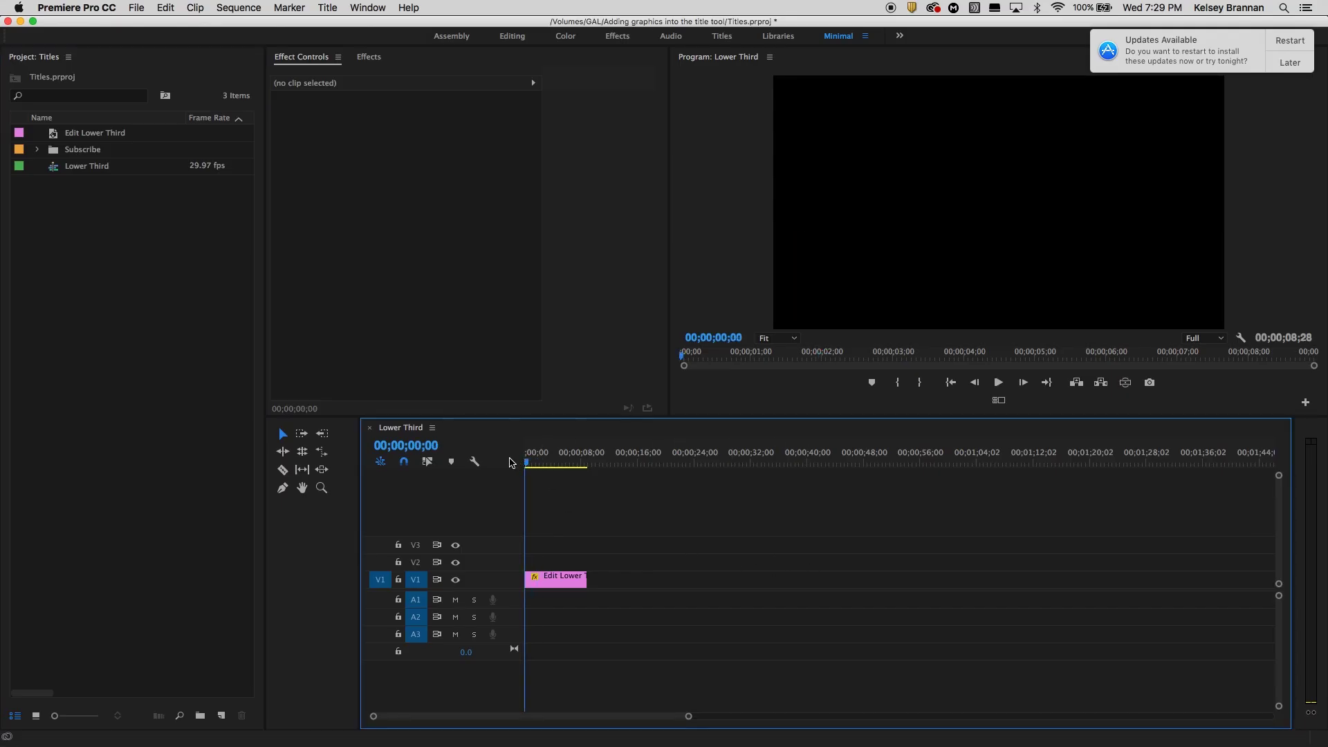
key("space")
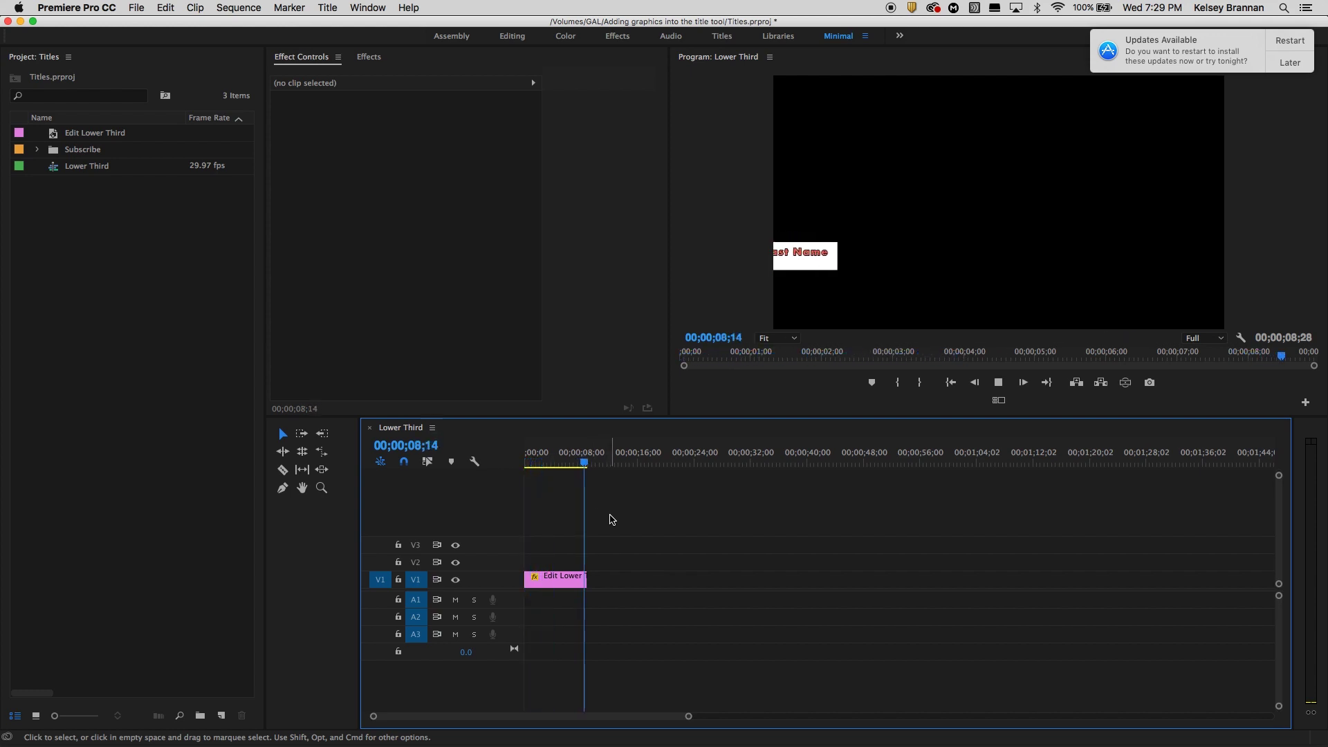
left_click(534, 462)
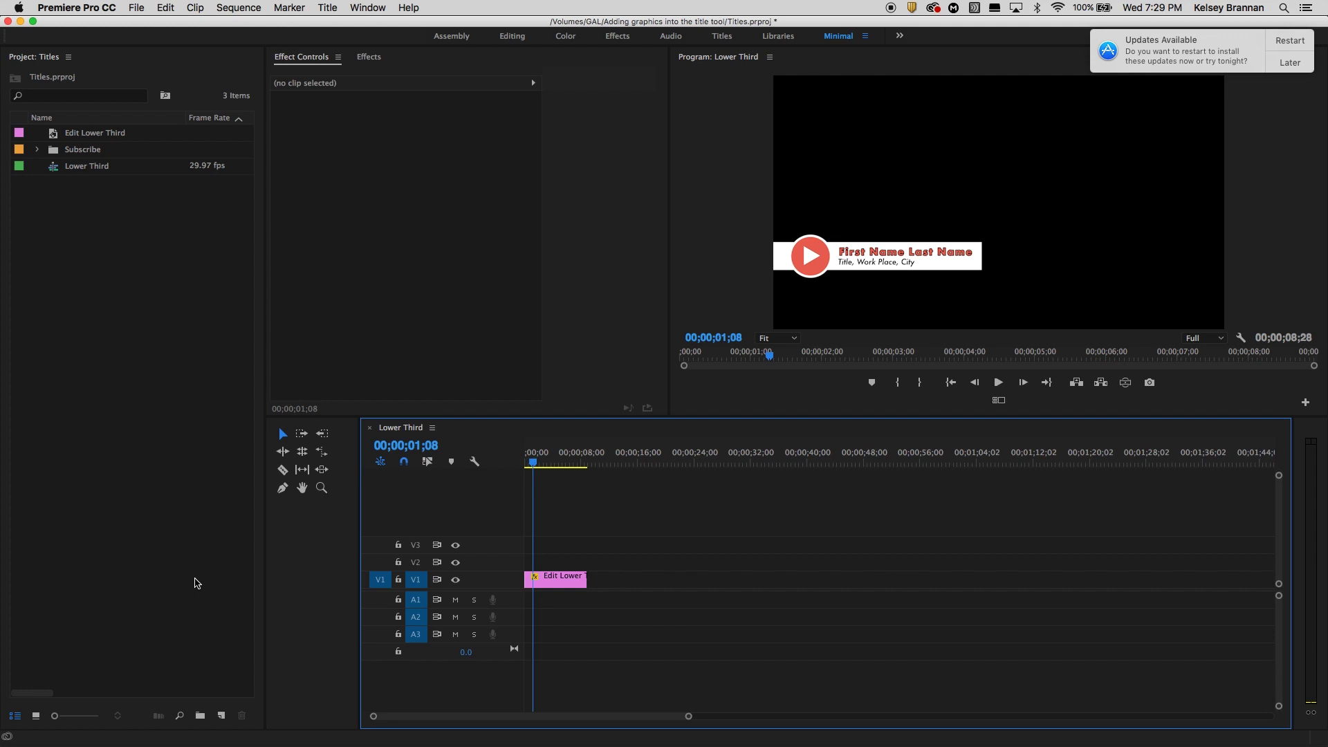
Create a new title named "Lower Third Demo" with the default video settings
left_click(222, 715)
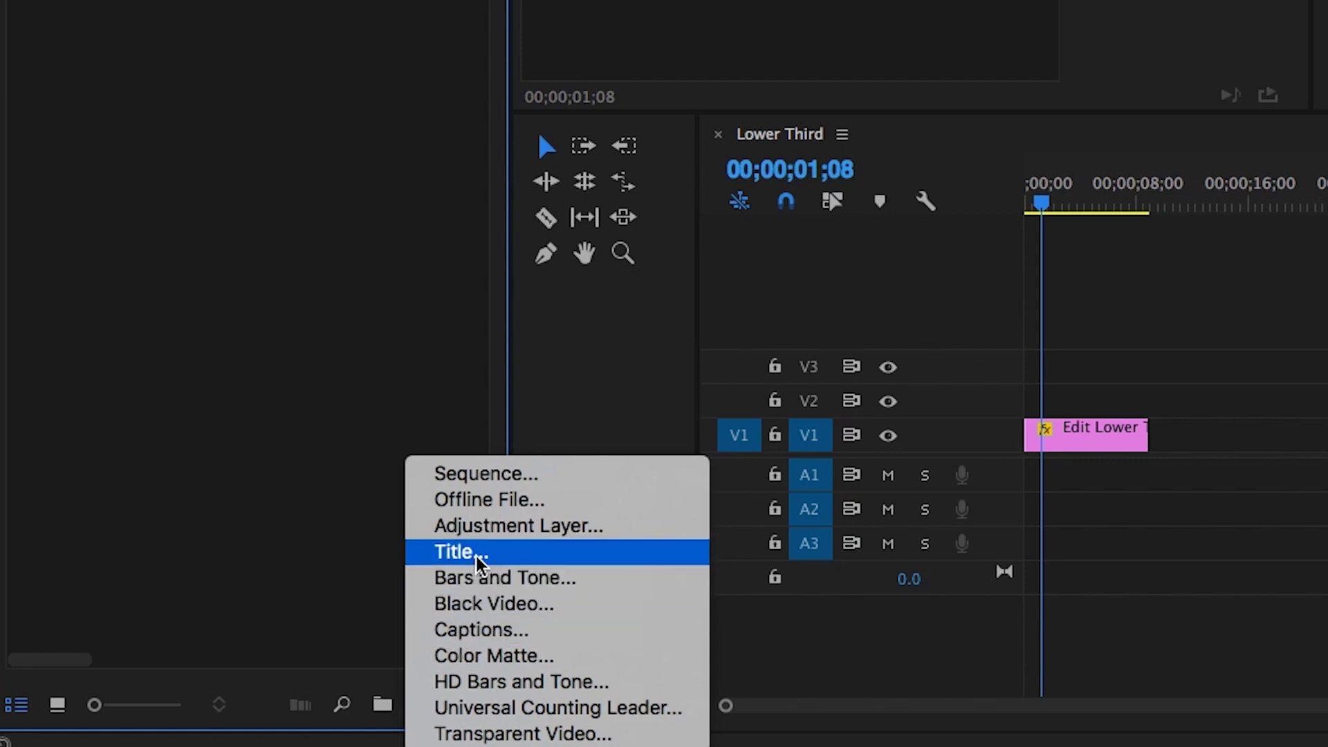
left_click(456, 552)
type("Lower Thir")
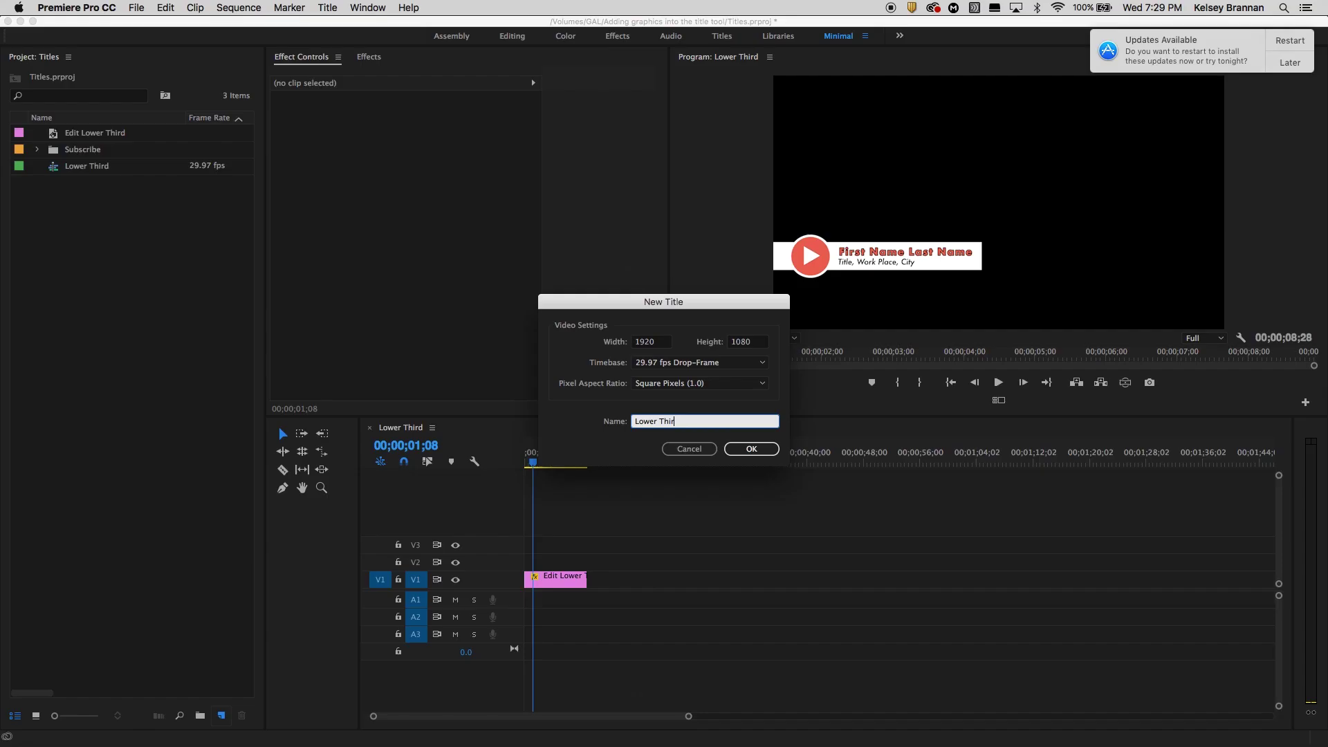
type("d Demo")
key("Return")
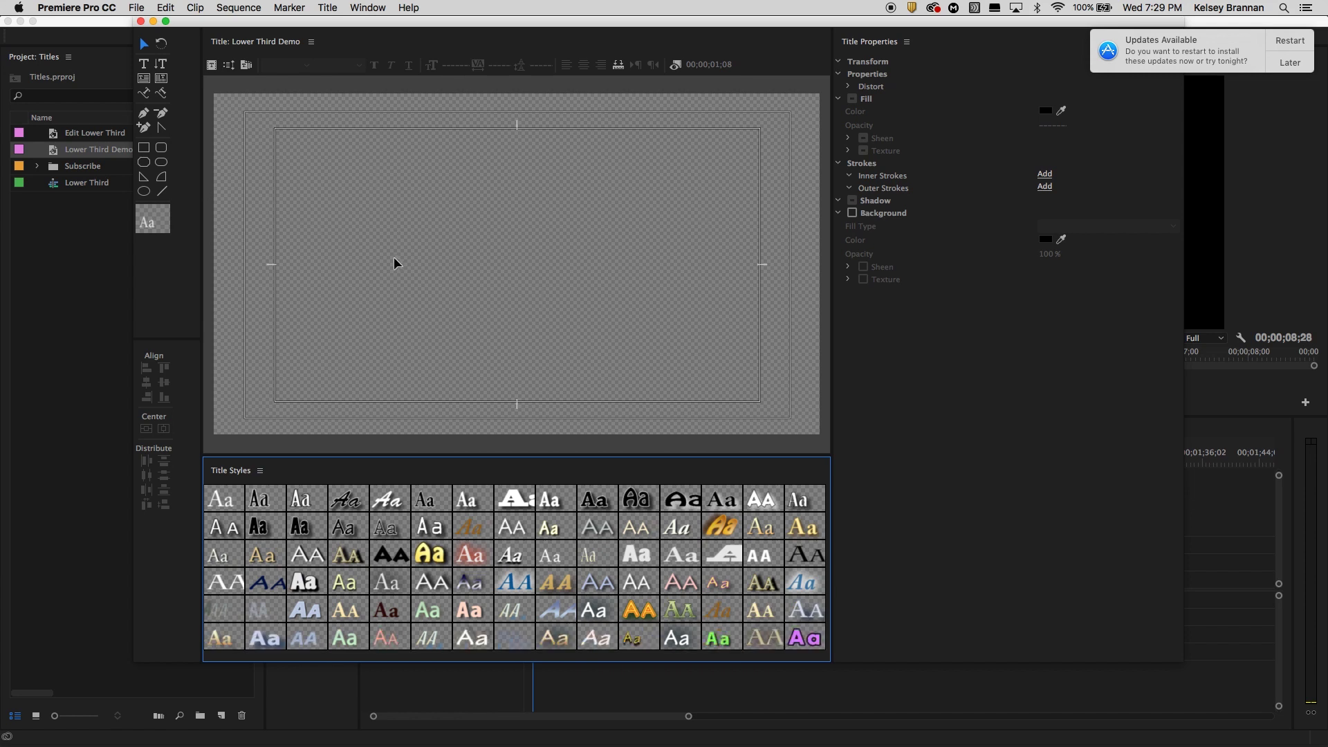
Preview the image play-1173551_1280.png and insert it as a graphic into the title
right_click(330, 181)
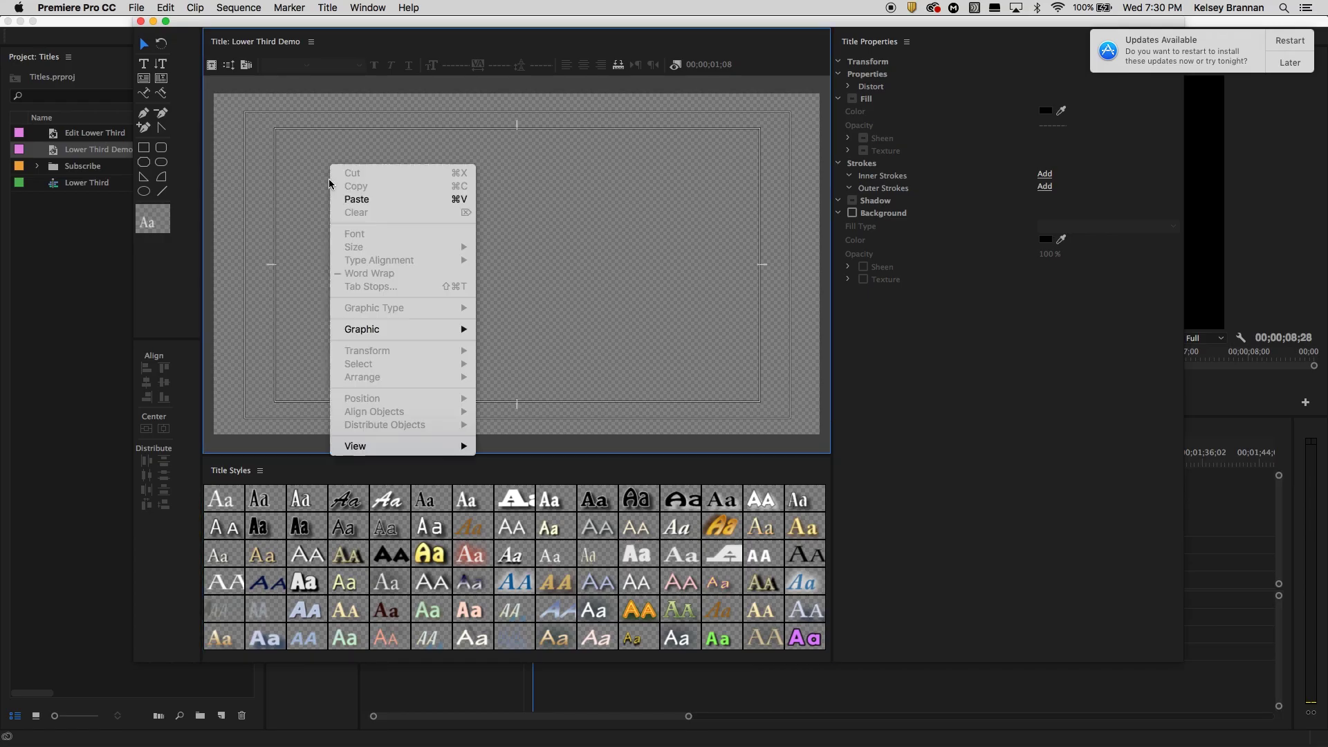
mouse_move(284, 324)
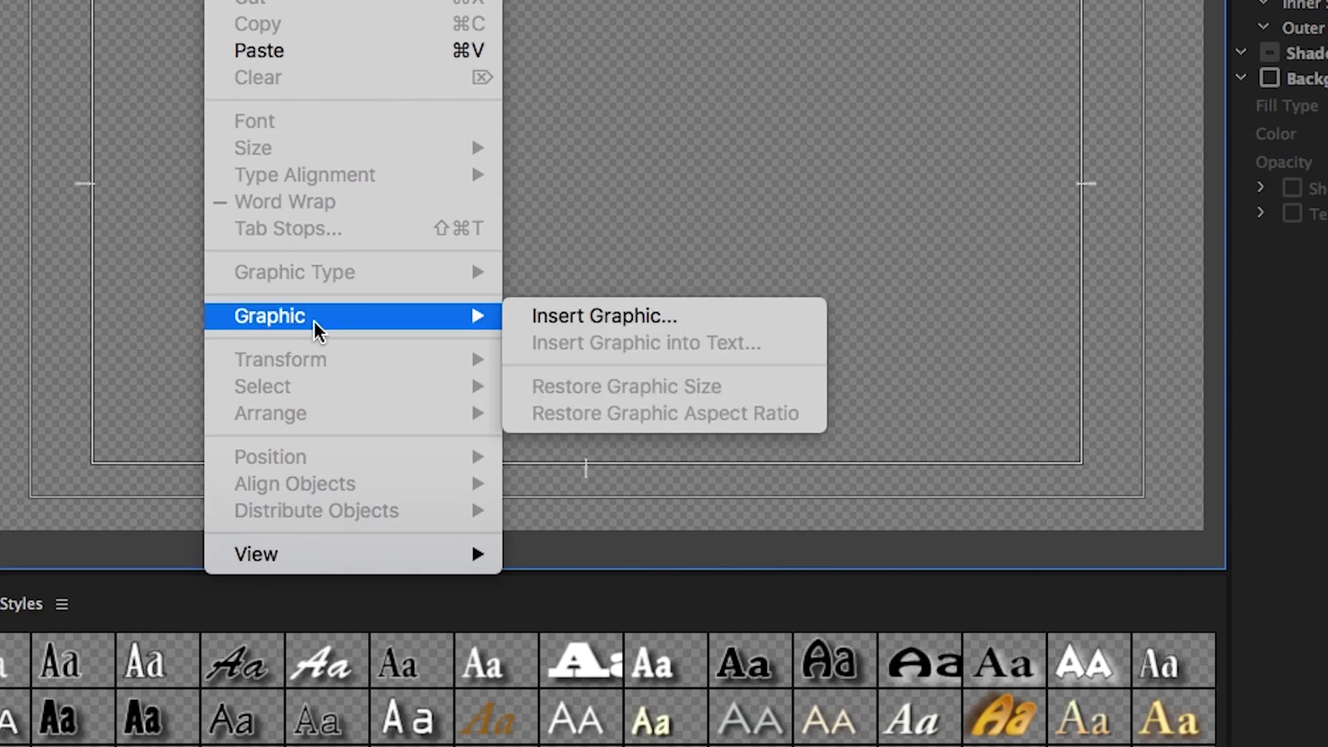
left_click(553, 320)
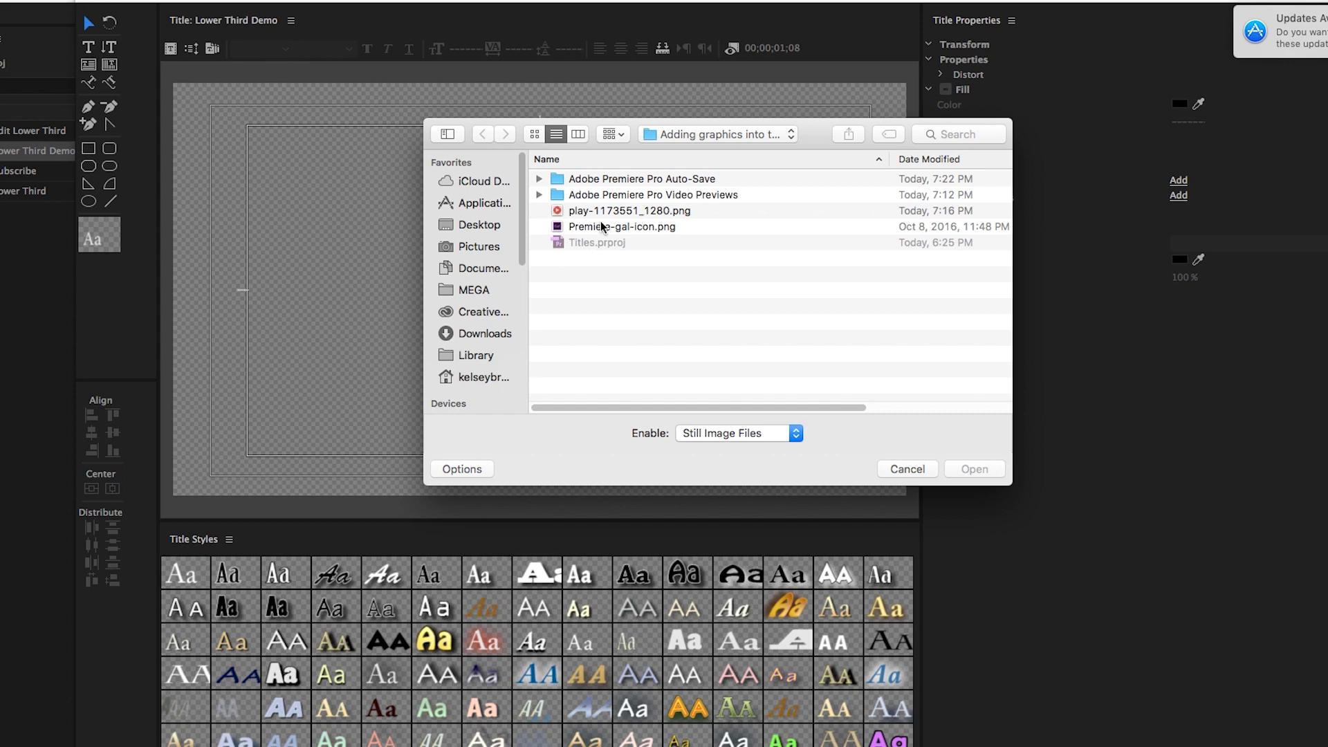
left_click(622, 210)
key("space")
key("space")
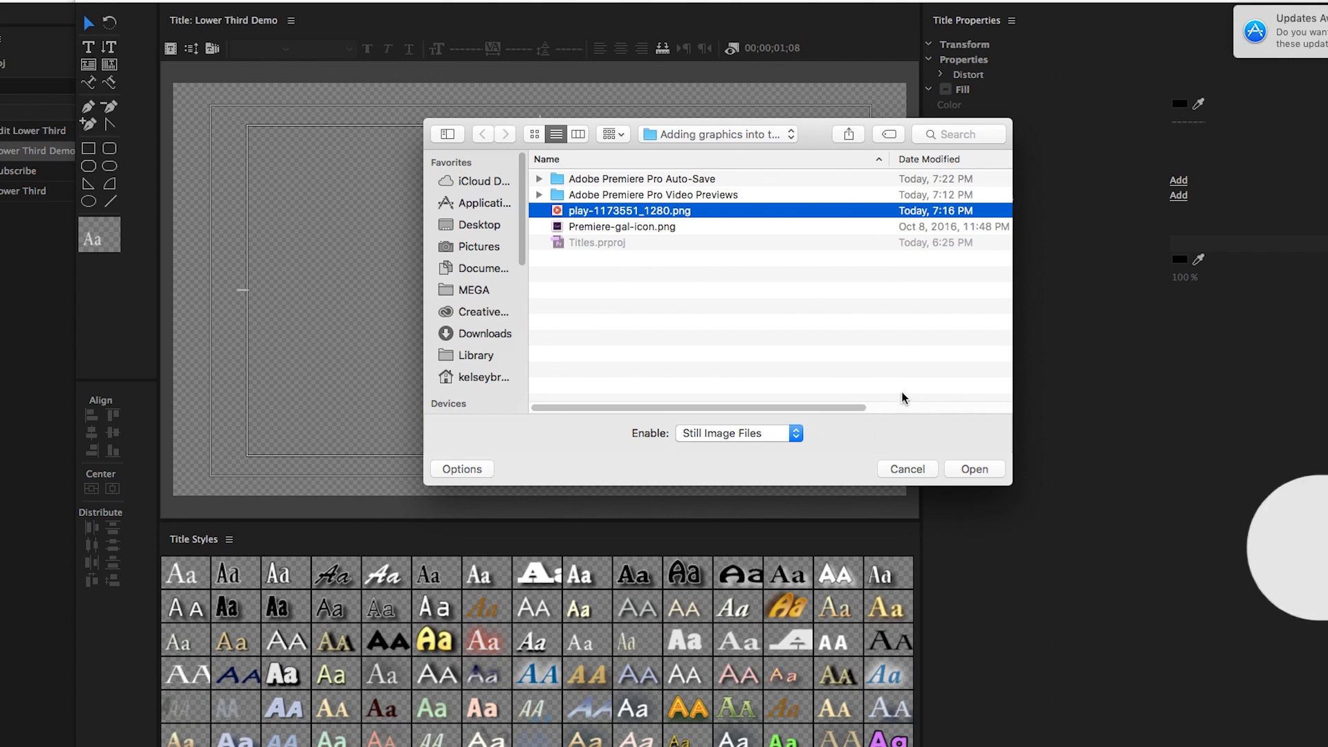
left_click(975, 469)
Reposition the play graphic inside the title frame and scale it down proportionally to about 664 in width and height
left_click_drag(498, 402, 465, 305)
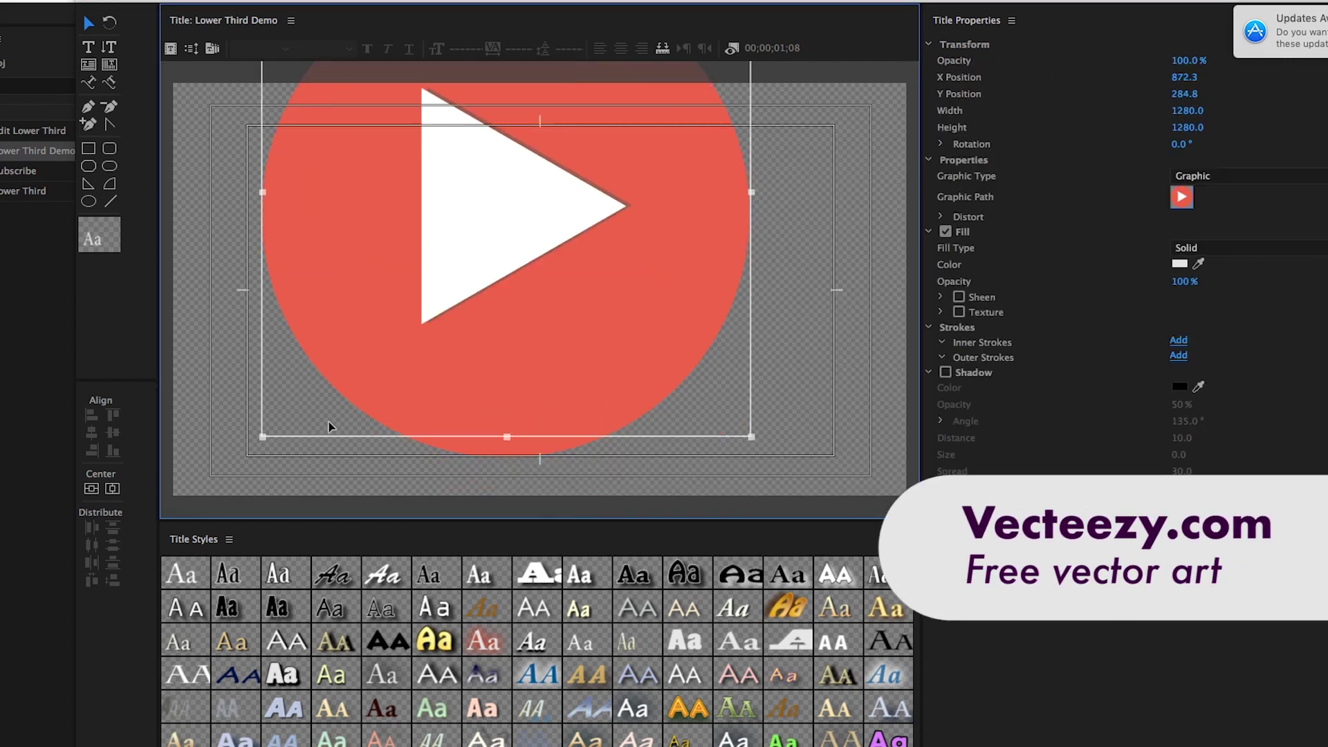
left_click_drag(262, 441, 436, 265)
left_click_drag(521, 186, 313, 396)
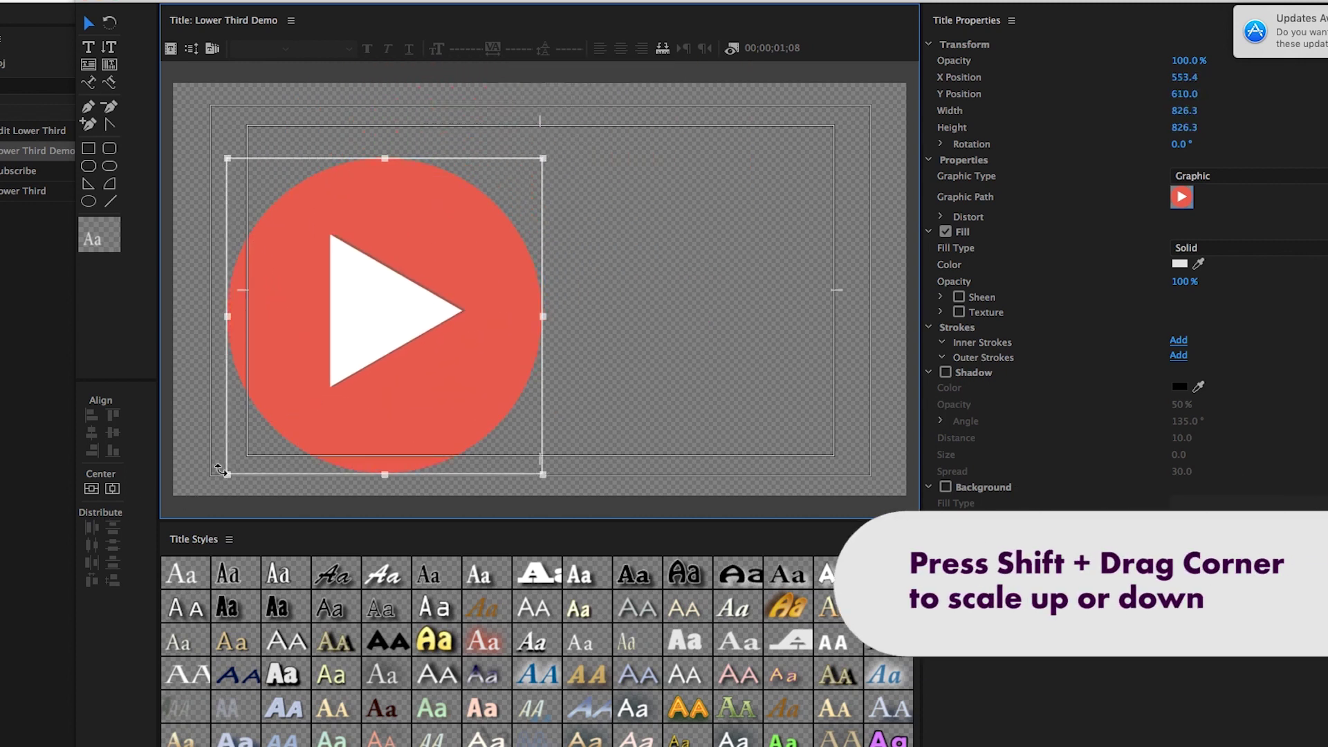
left_click_drag(226, 475, 290, 413)
Scale the play graphic uniformly by 50%, and shrink it further to about 185 wide in the title's lower-left area
right_click(338, 324)
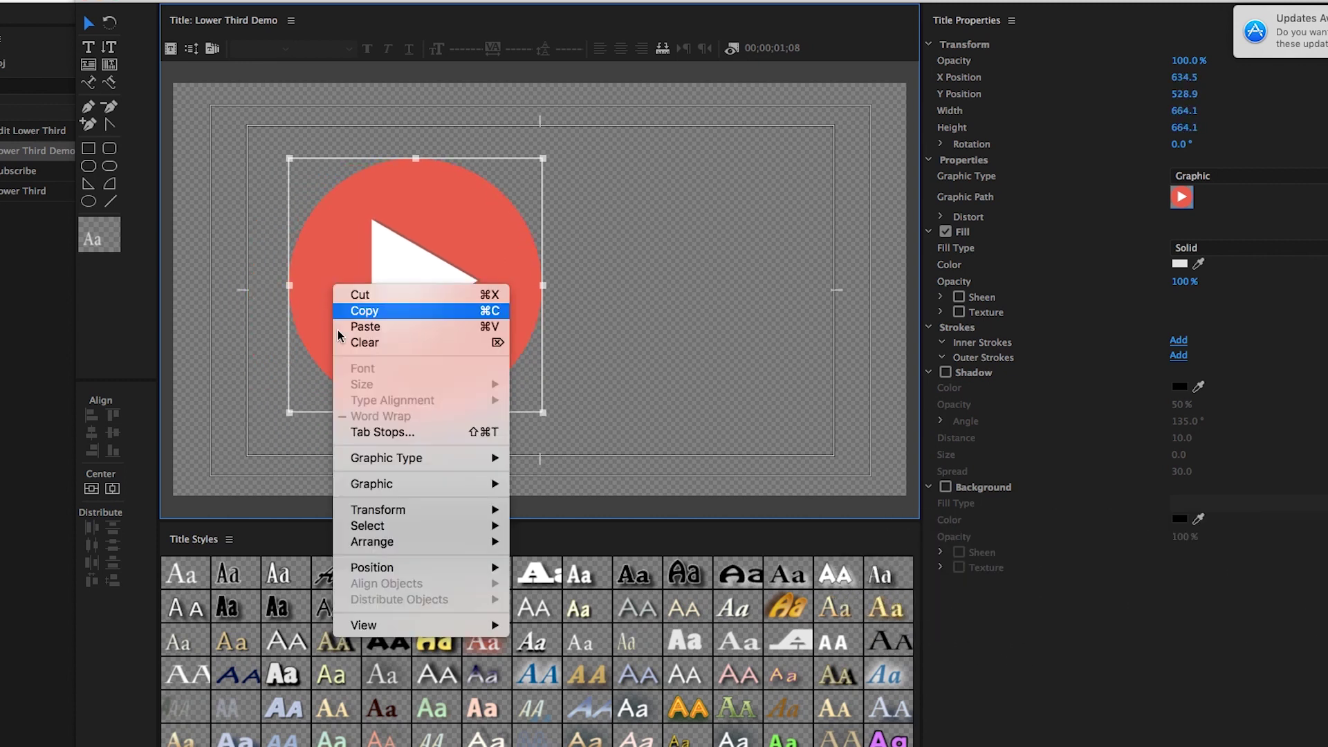
mouse_move(387, 510)
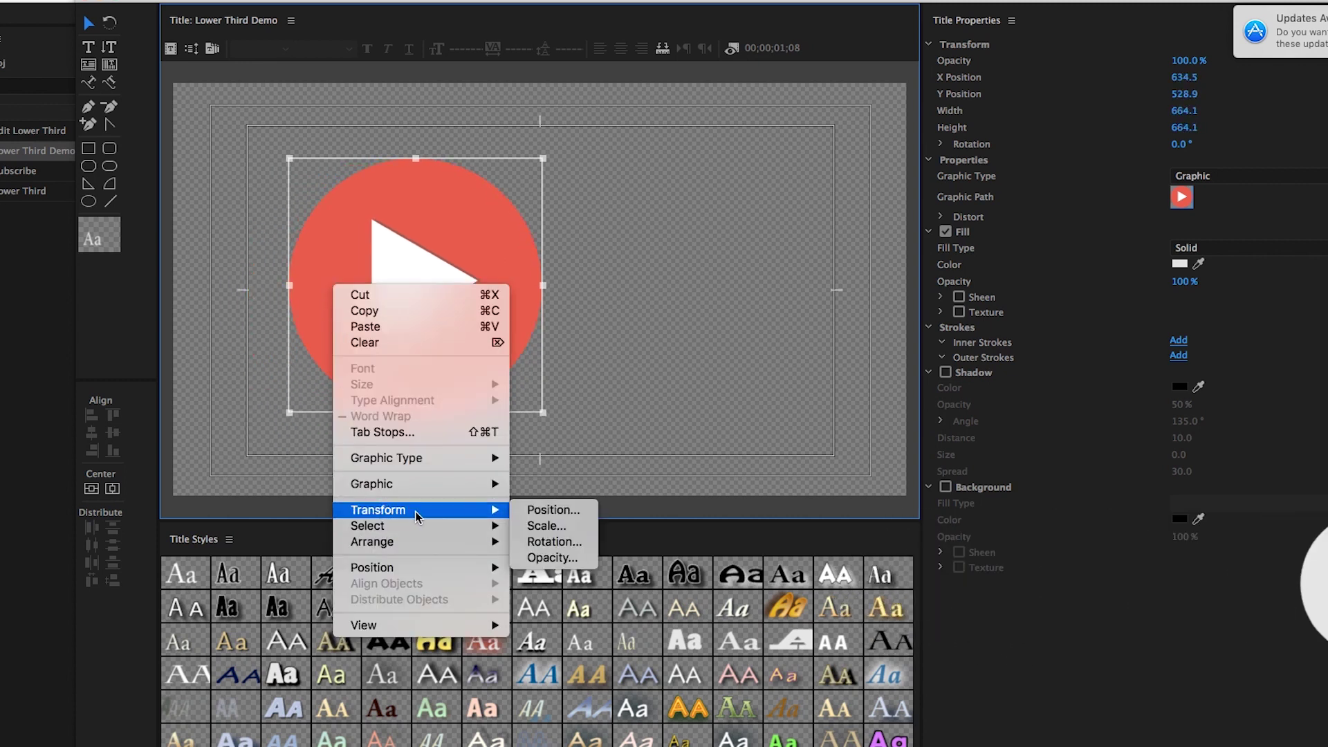
left_click(556, 527)
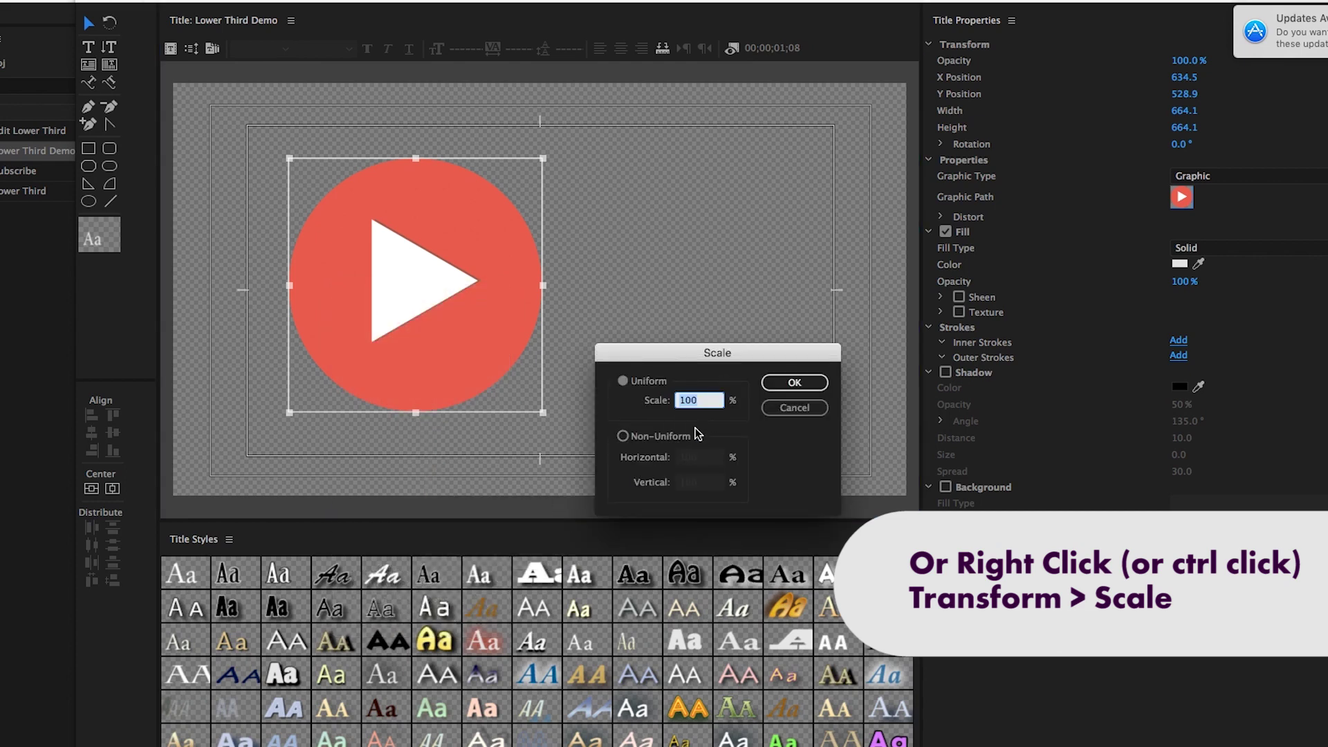
type("50")
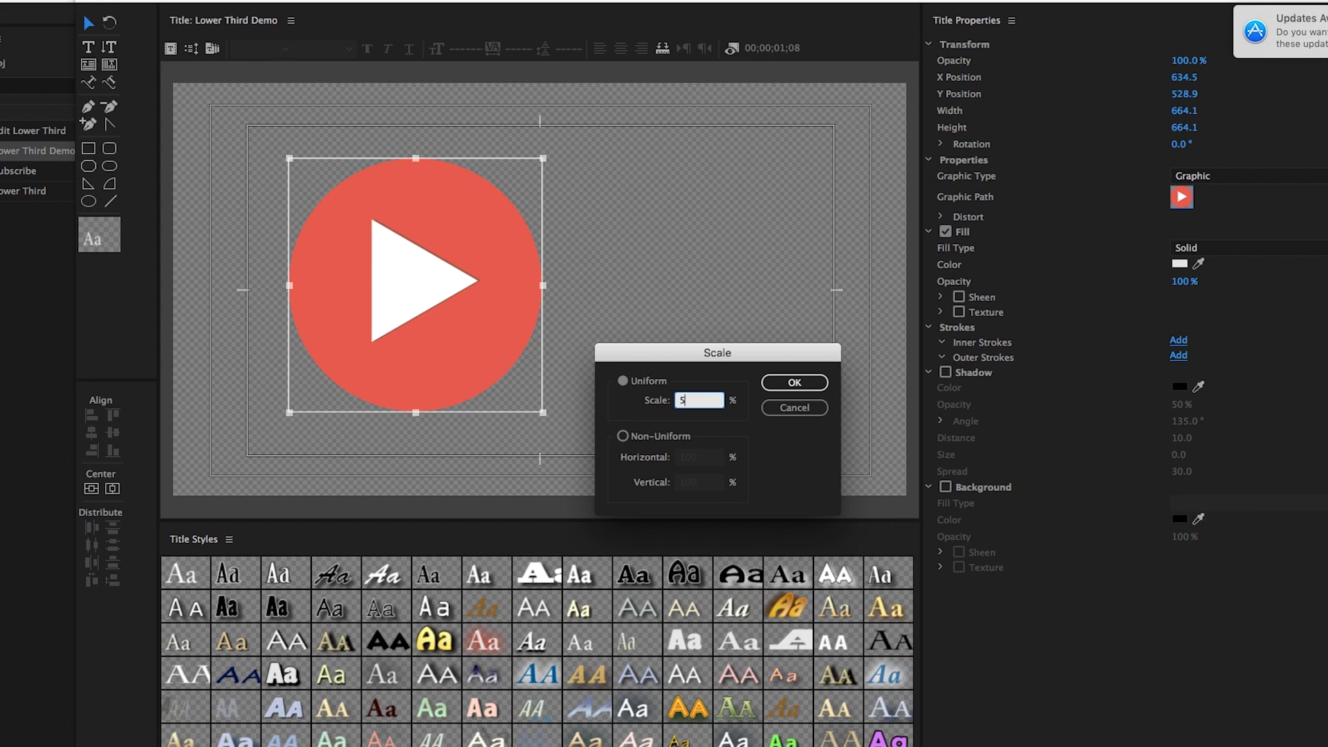
key("Return")
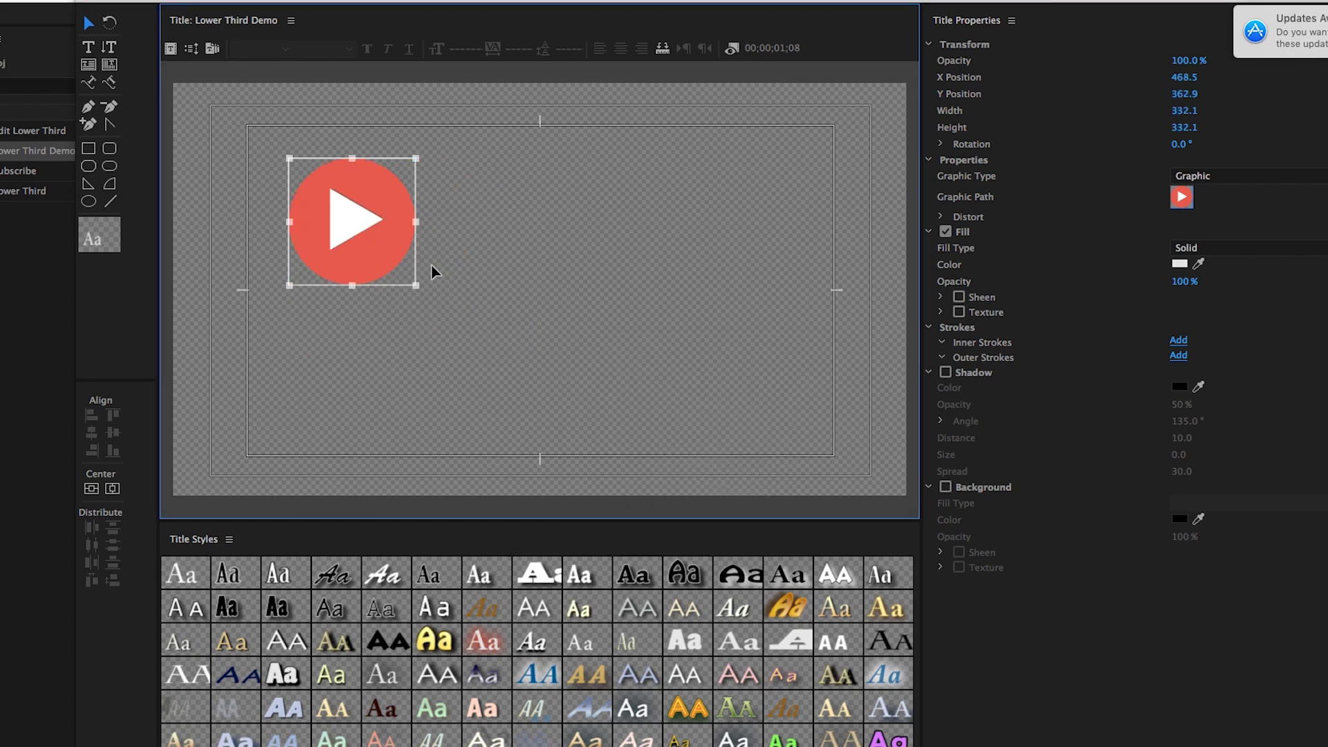
left_click_drag(416, 285, 267, 385)
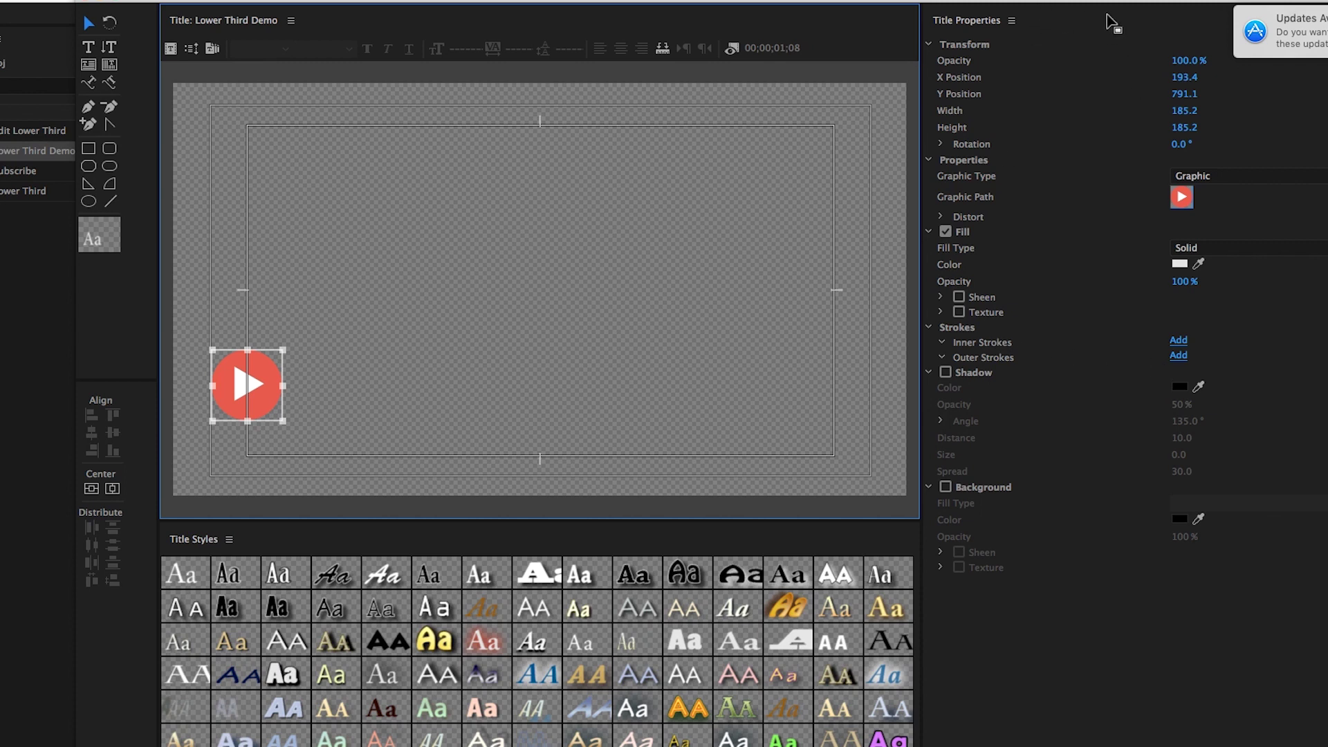
Add an outer stroke to the play graphic and set its color to white (FFFFFF)
left_click(1179, 355)
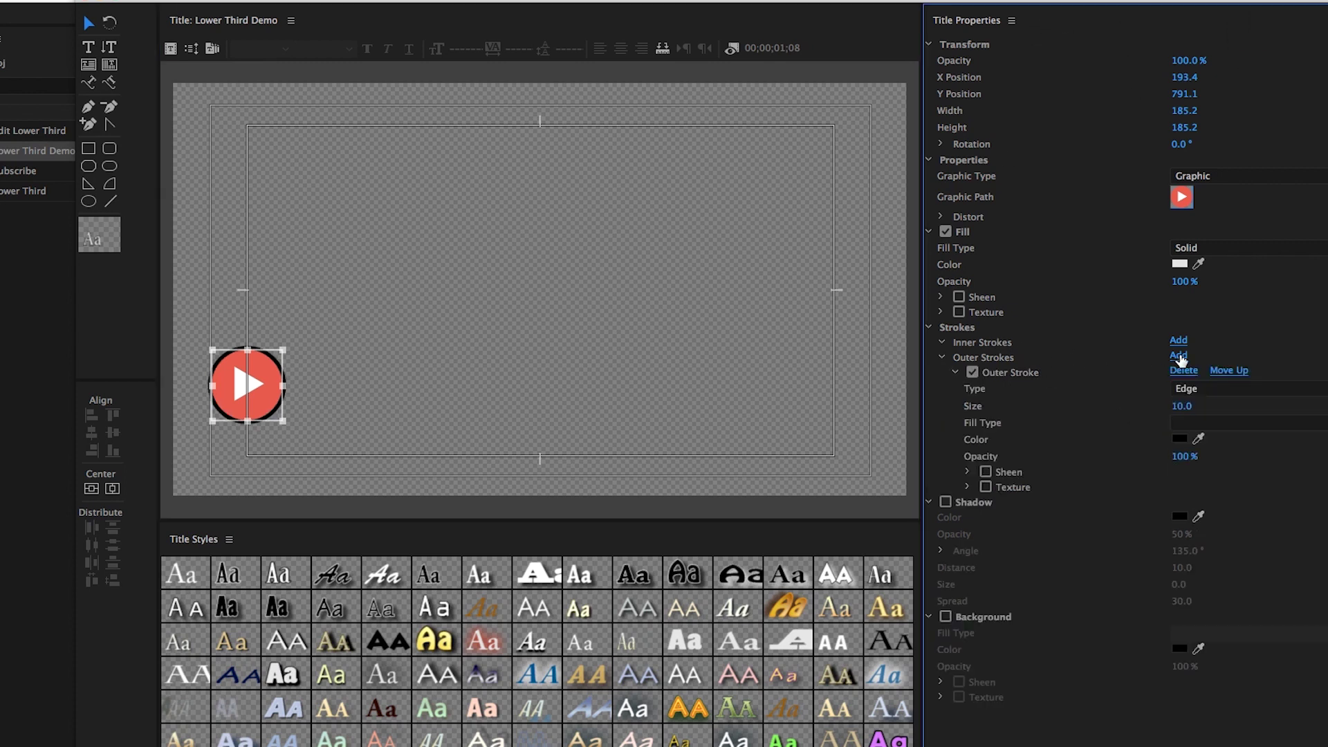
left_click(1182, 441)
left_click(527, 399)
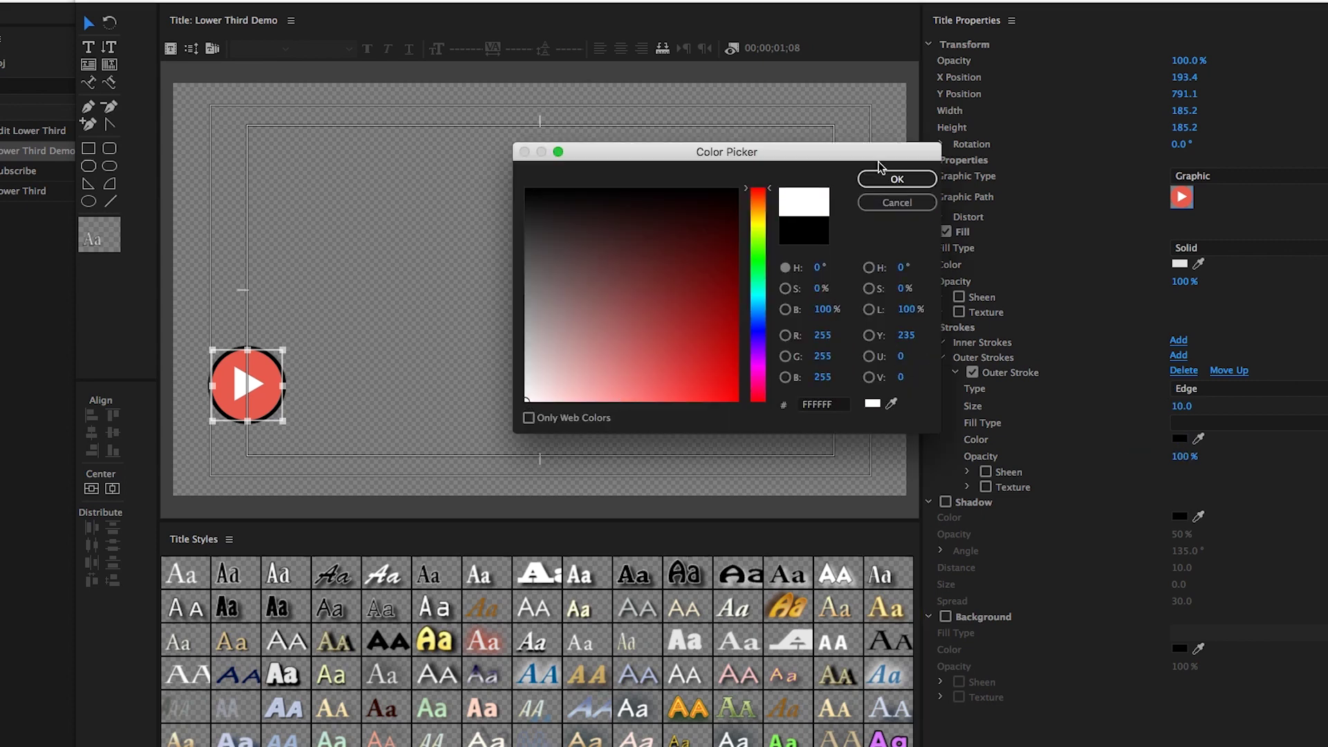
left_click(897, 181)
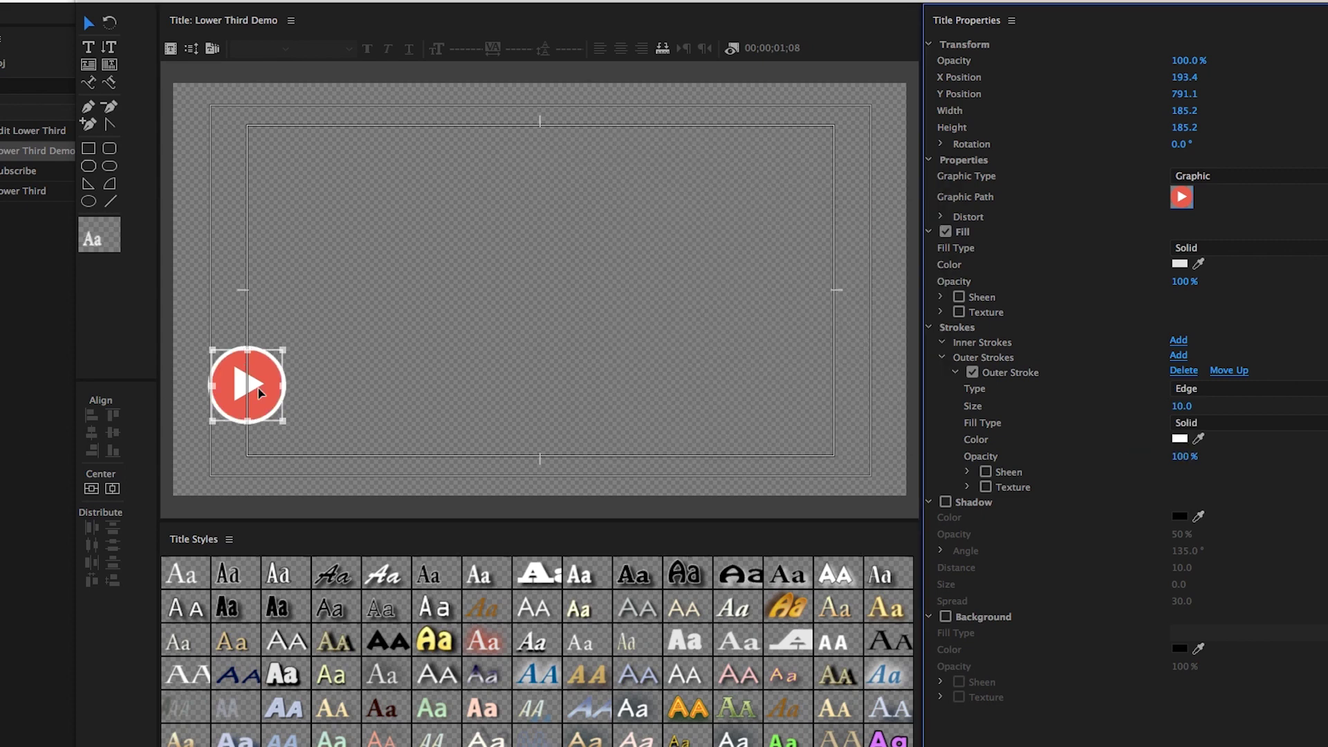
Try an outer stroke size of 5 on the play graphic
left_click(1185, 406)
type("5")
key("Return")
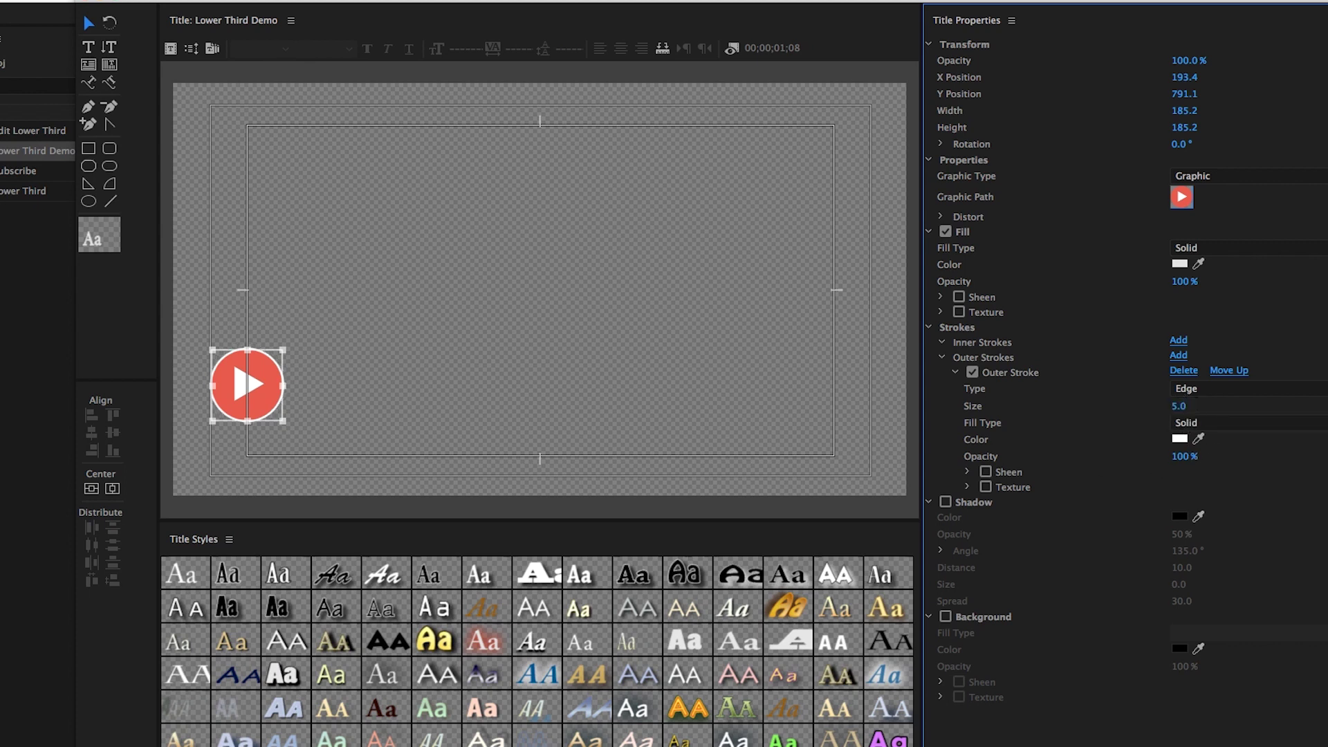
Set the play graphic's outer stroke size to 8 and deselect the graphic
left_click(1185, 406)
type("8")
key("Return")
left_click(435, 375)
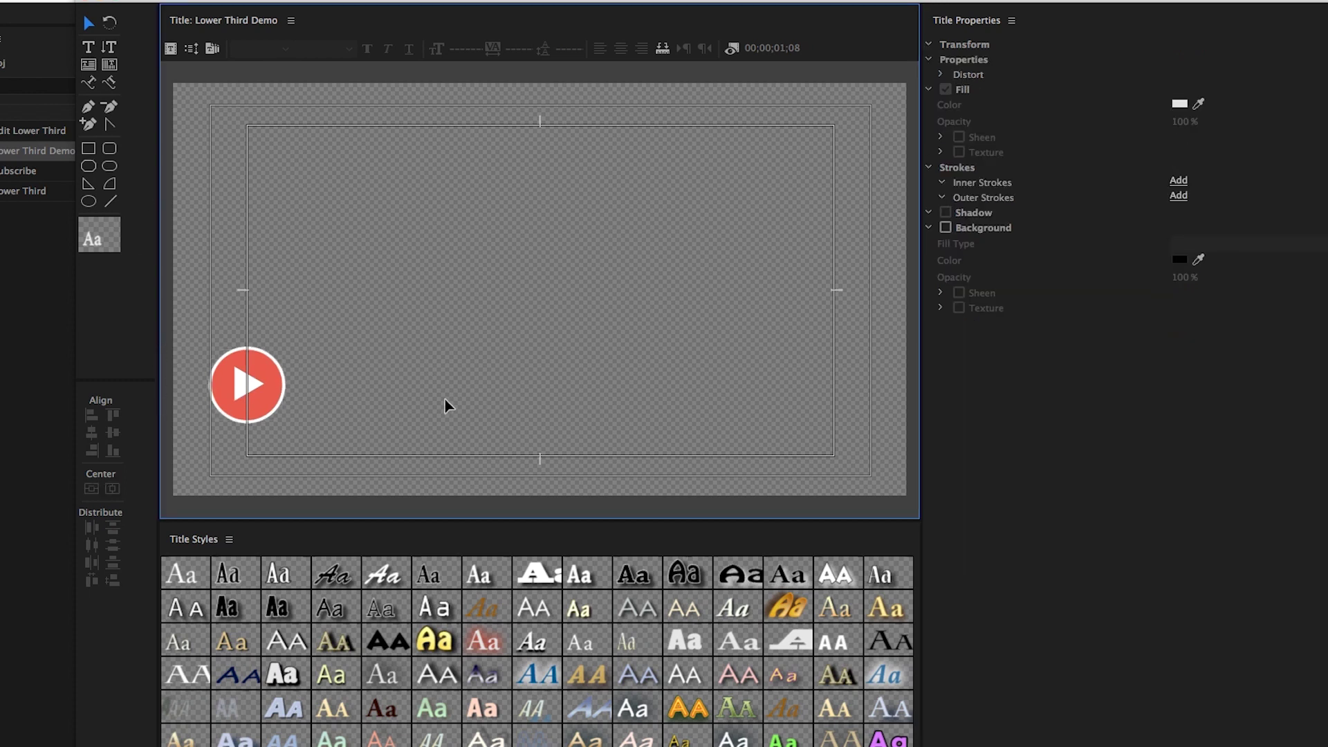
Draw a rectangle about 797 wide and 113 high across the play graphic, starting past the title's left edge
left_click(88, 47)
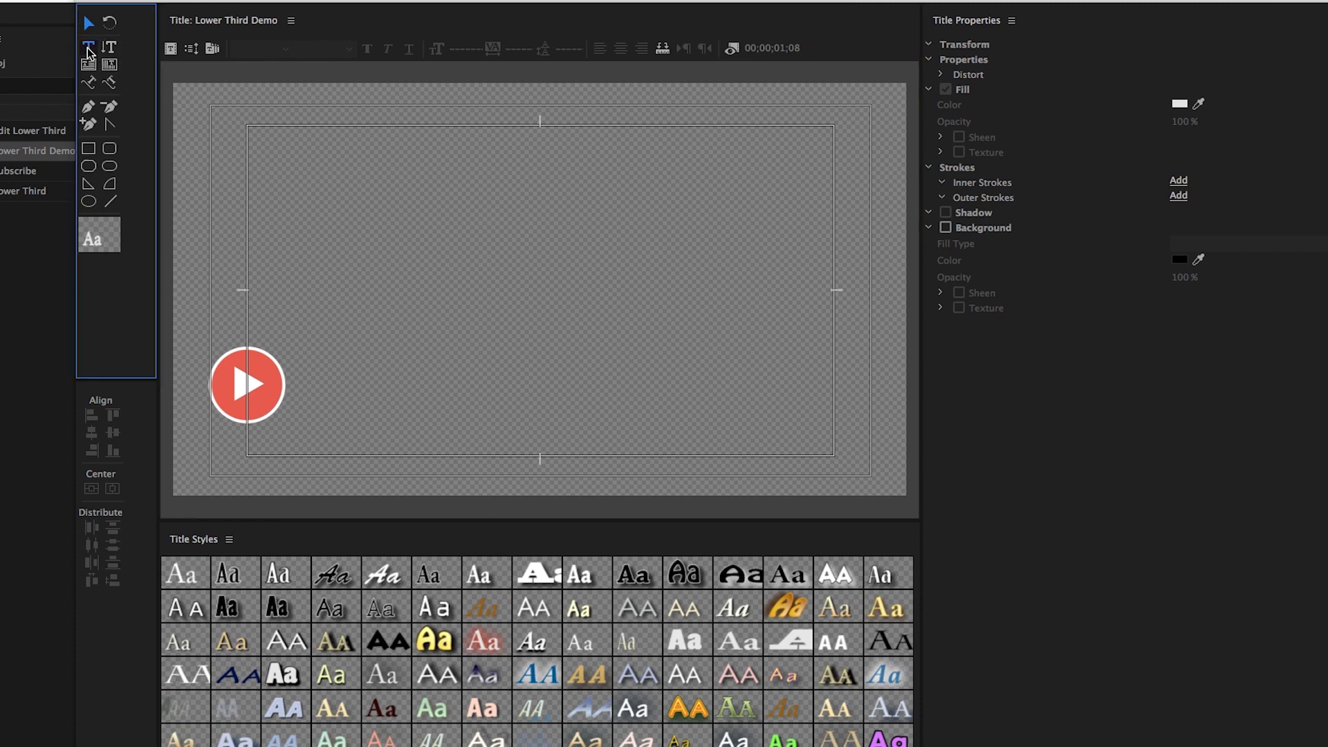
left_click(89, 150)
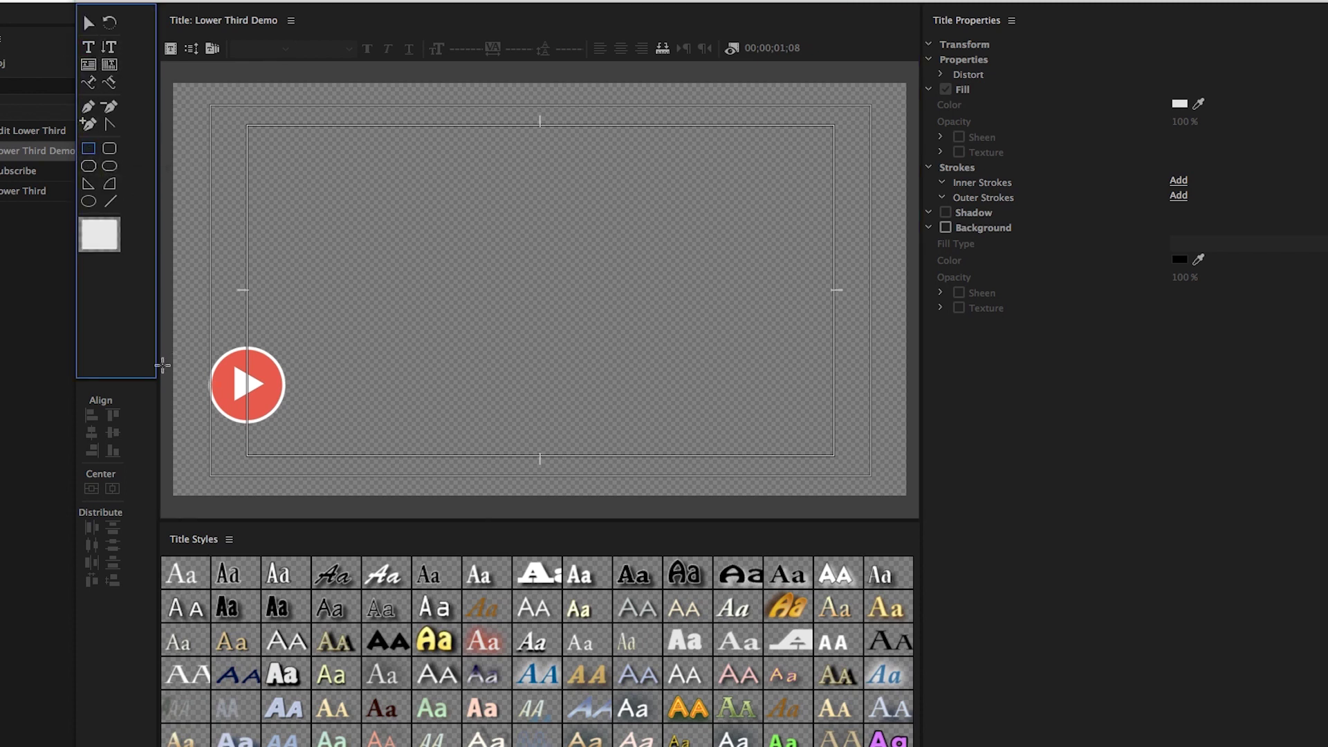
mouse_move(163, 363)
left_mouse_down()
mouse_move(245, 412)
mouse_move(470, 409)
left_mouse_up()
left_click(237, 357)
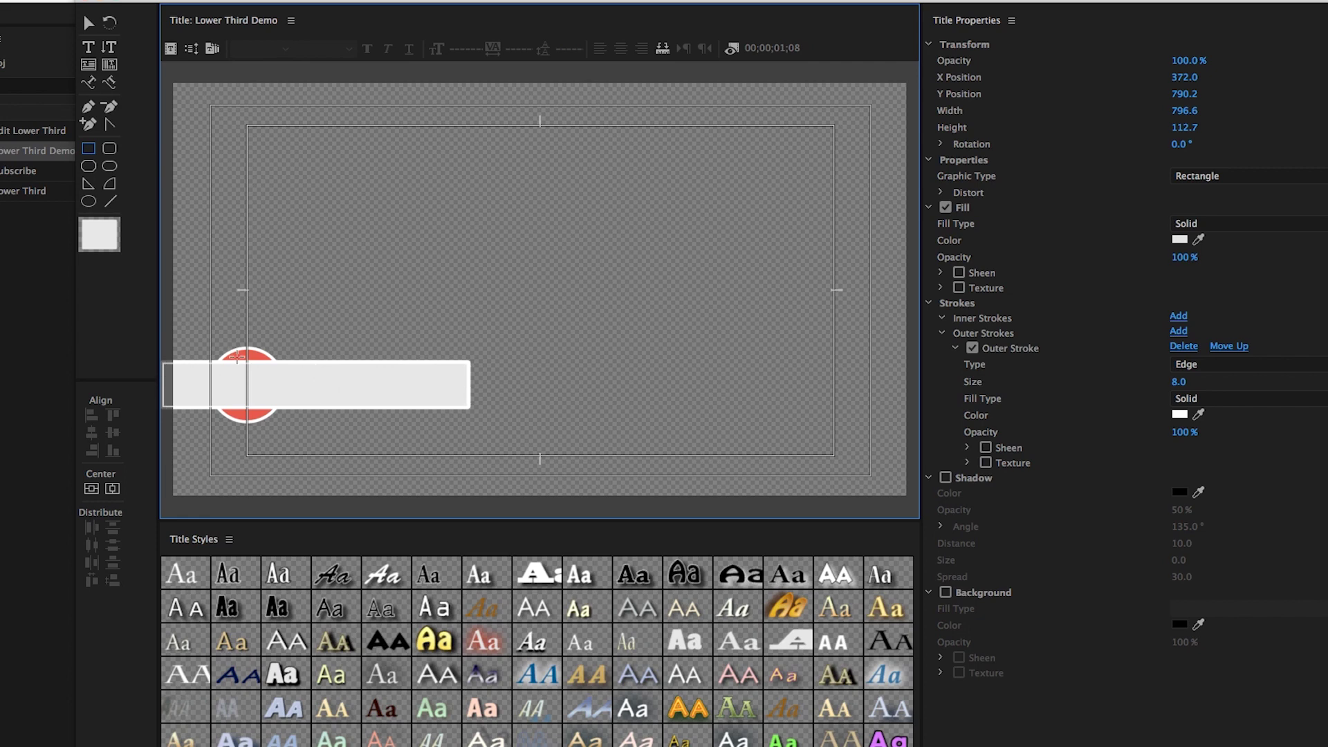
Send the rectangle to the back, behind the play graphic, and deselect it
left_click(88, 23)
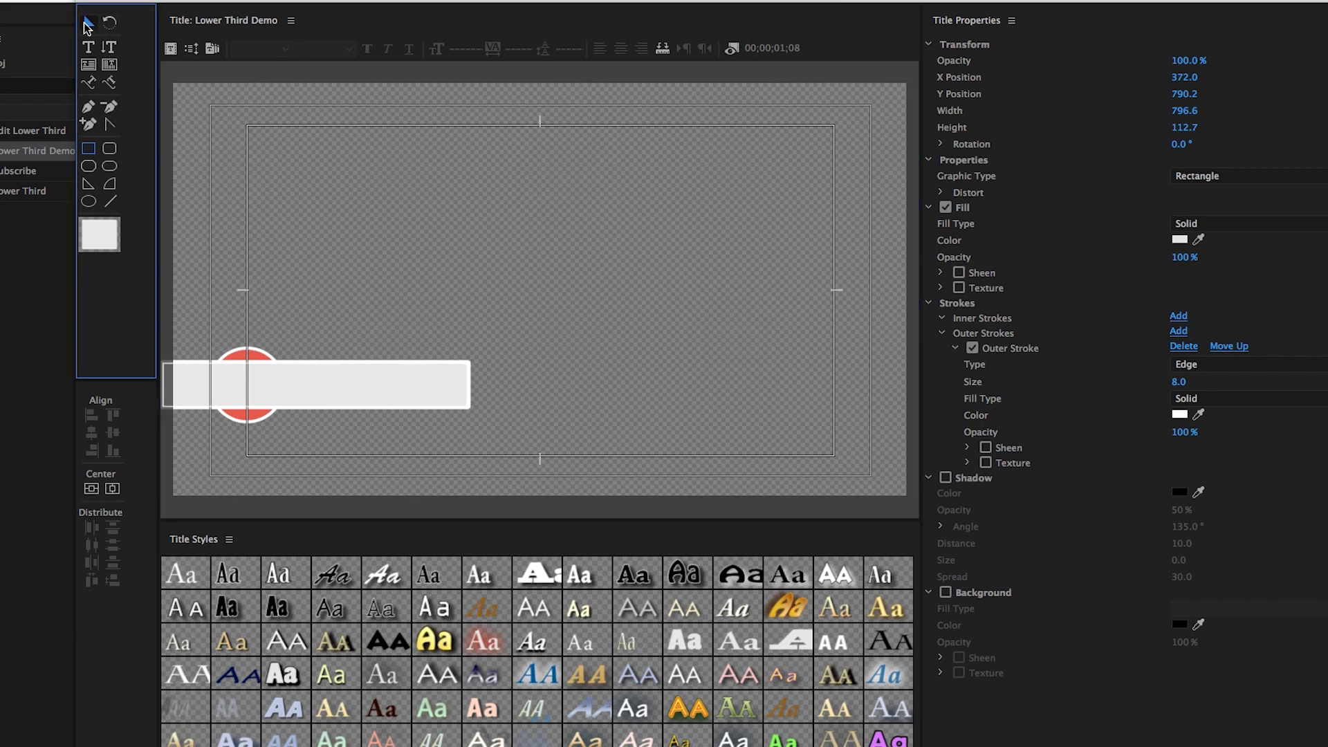
right_click(337, 390)
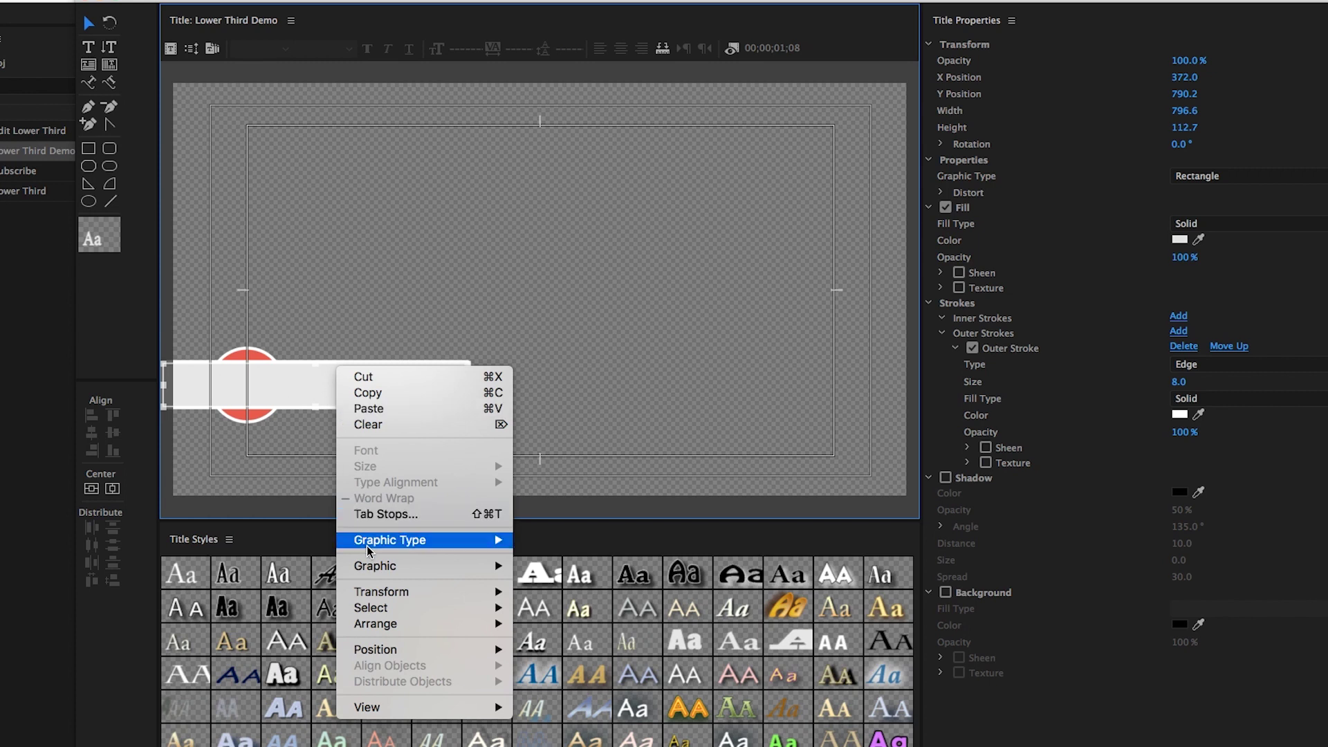
mouse_move(406, 631)
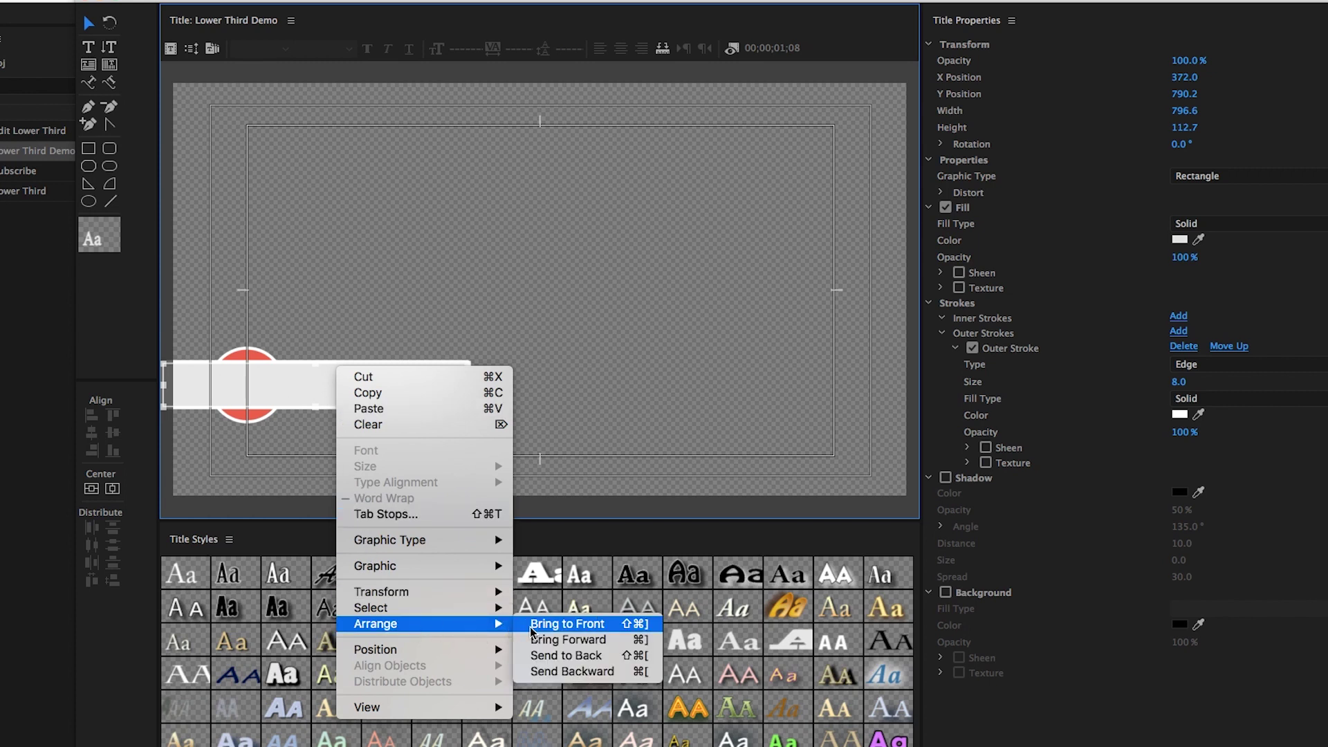
left_click(554, 662)
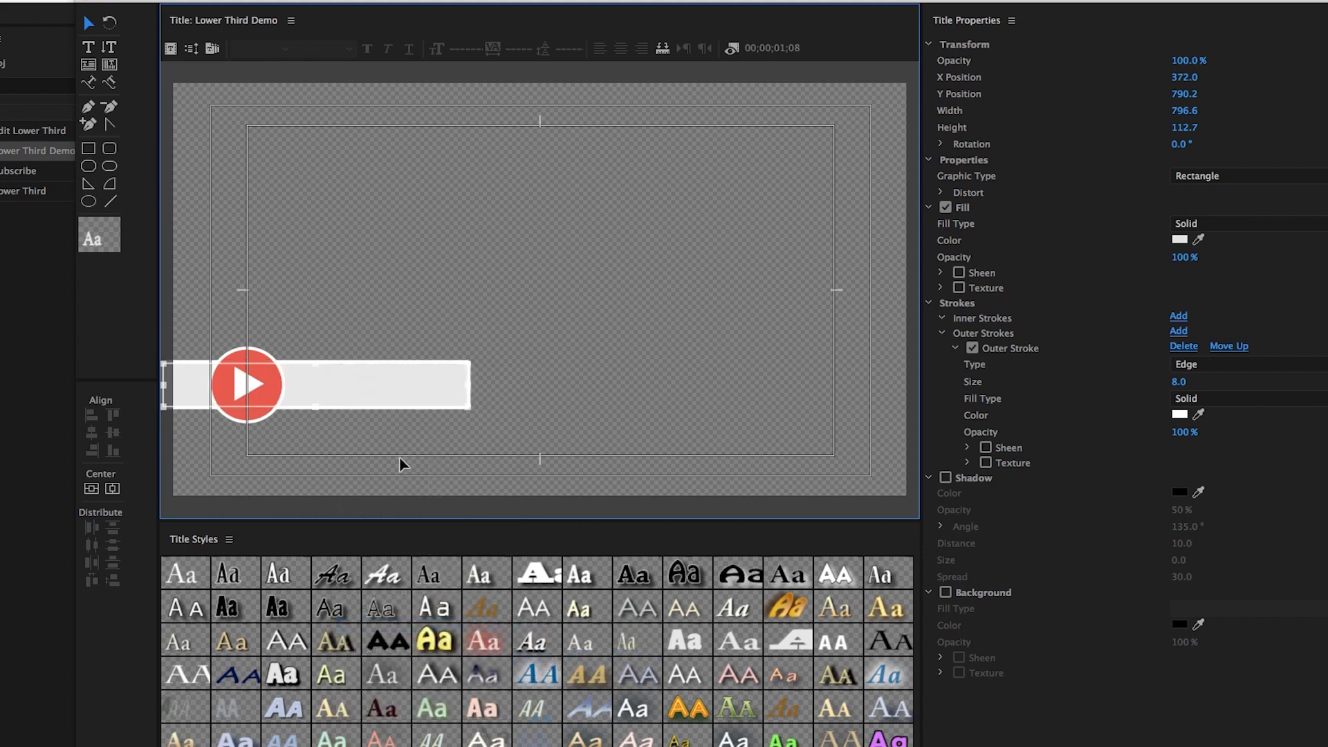
left_click(335, 355)
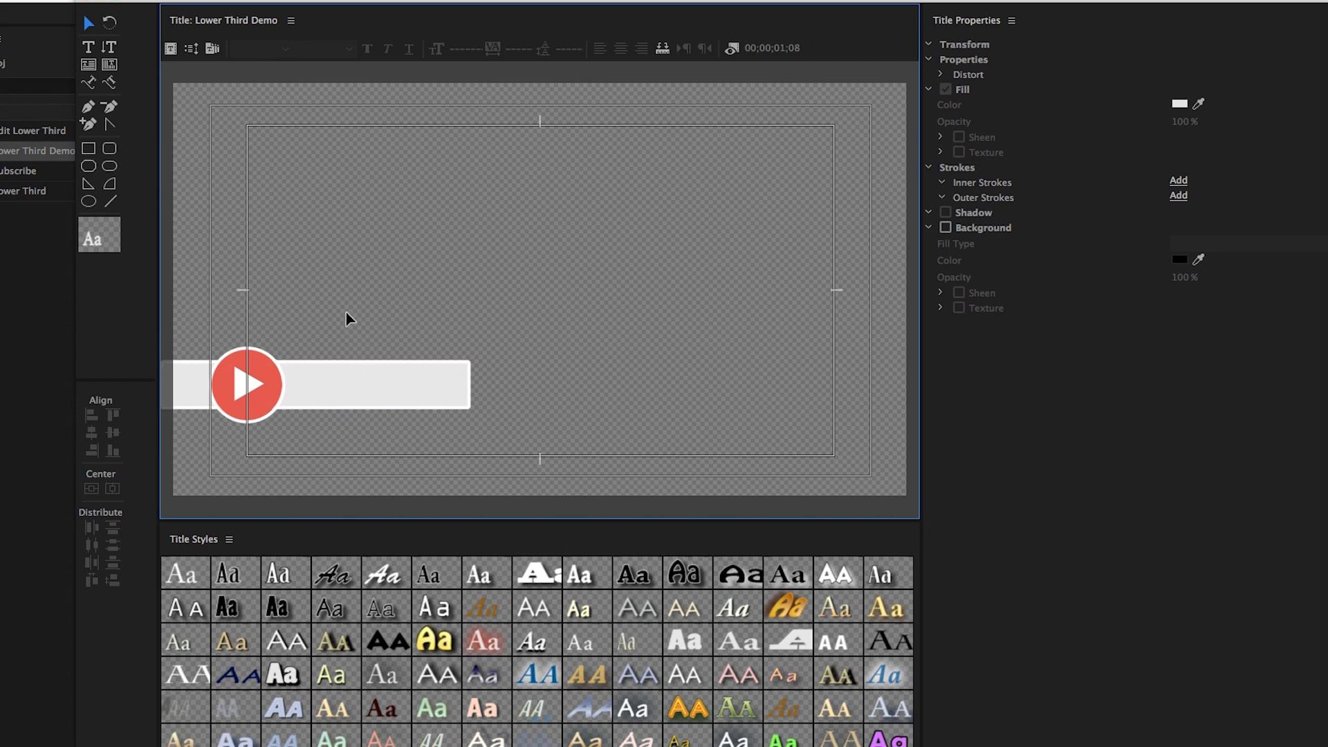
Turn off the white rectangle's outer stroke, widen it to about 887, and deselect it
left_click(422, 385)
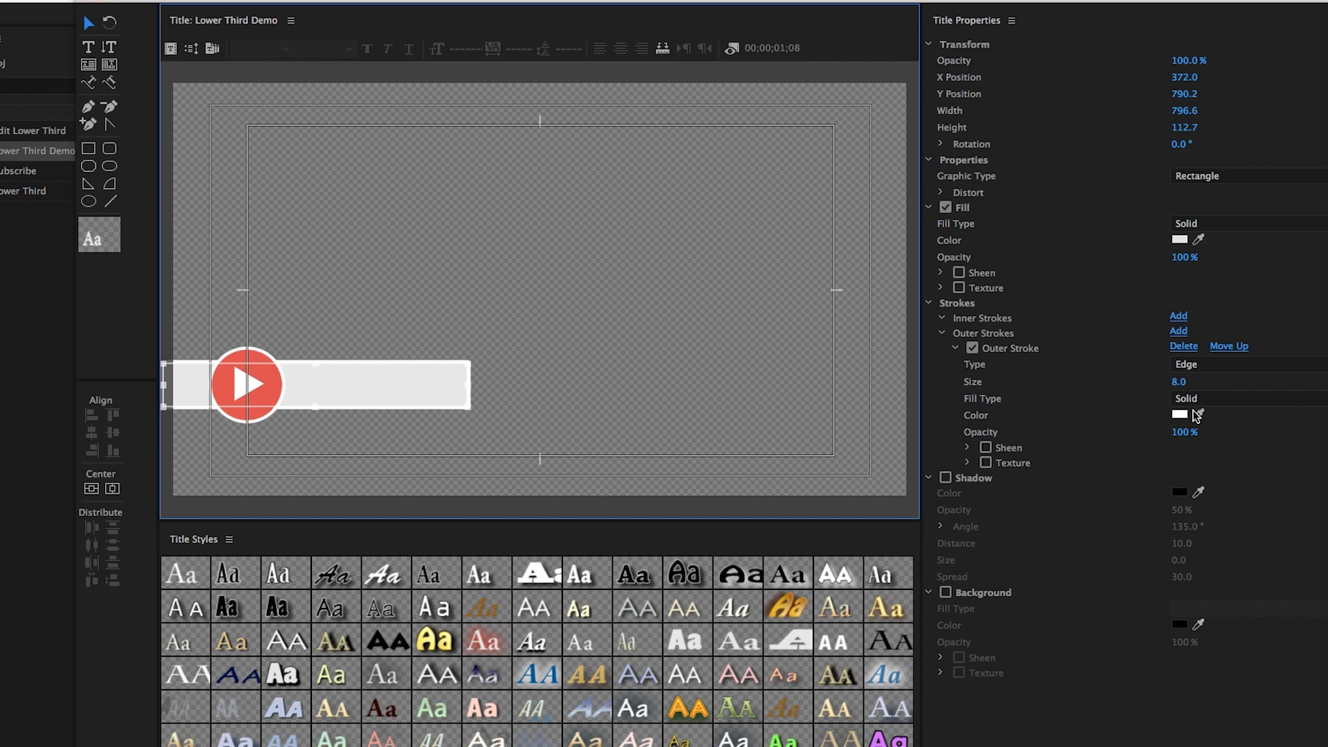
left_click(973, 350)
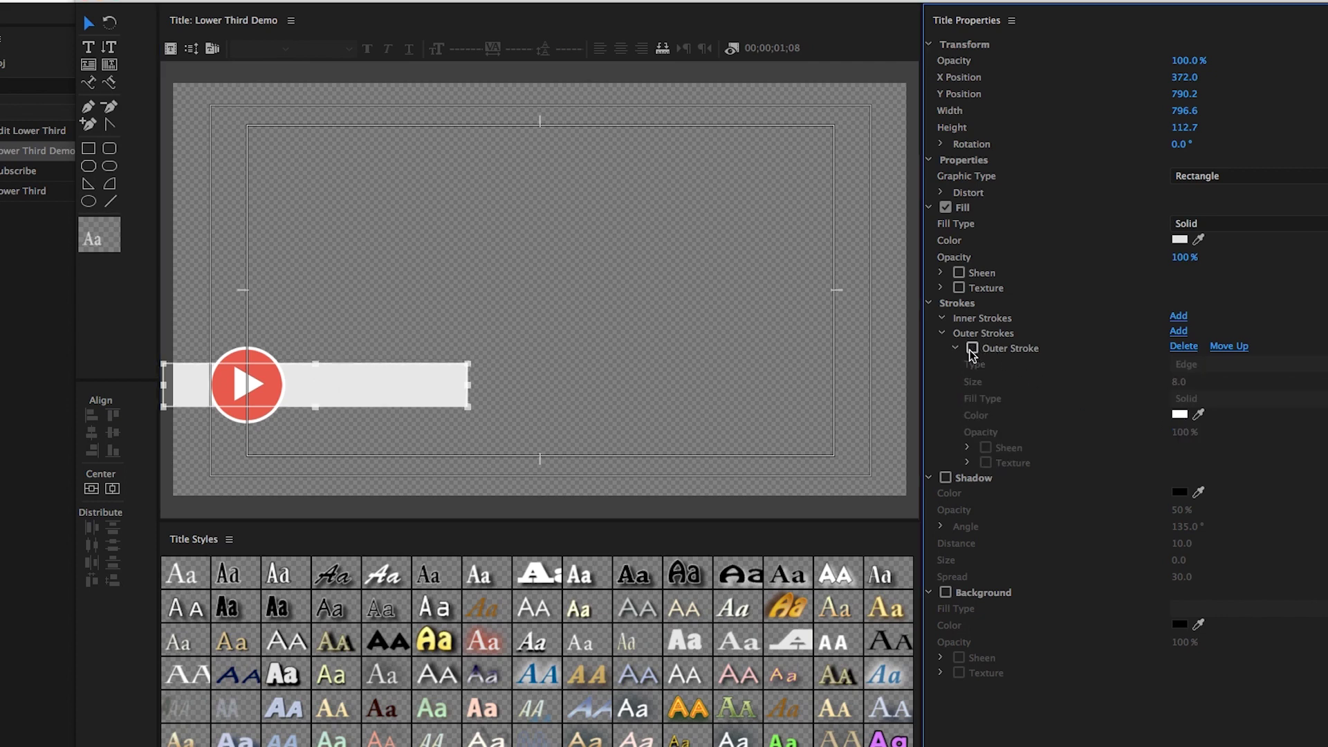
left_click(383, 310)
left_click(401, 392)
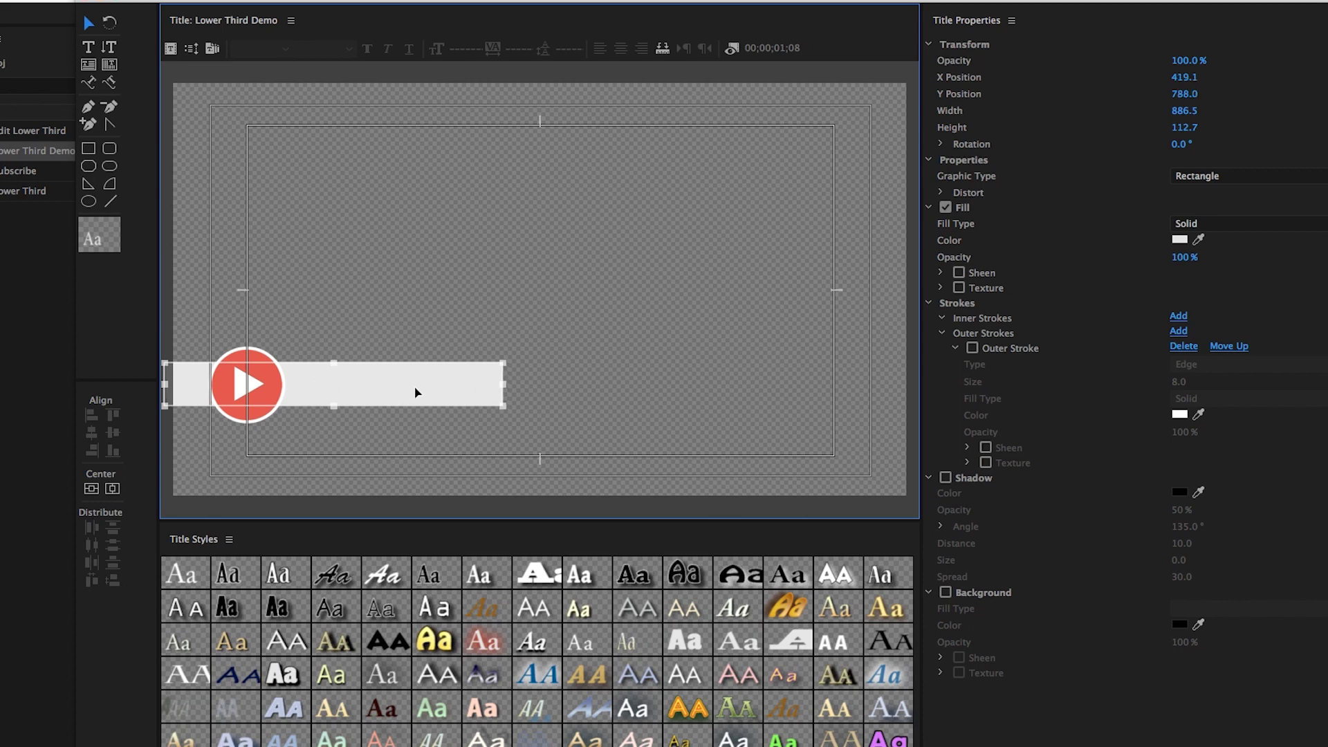
left_click(367, 350)
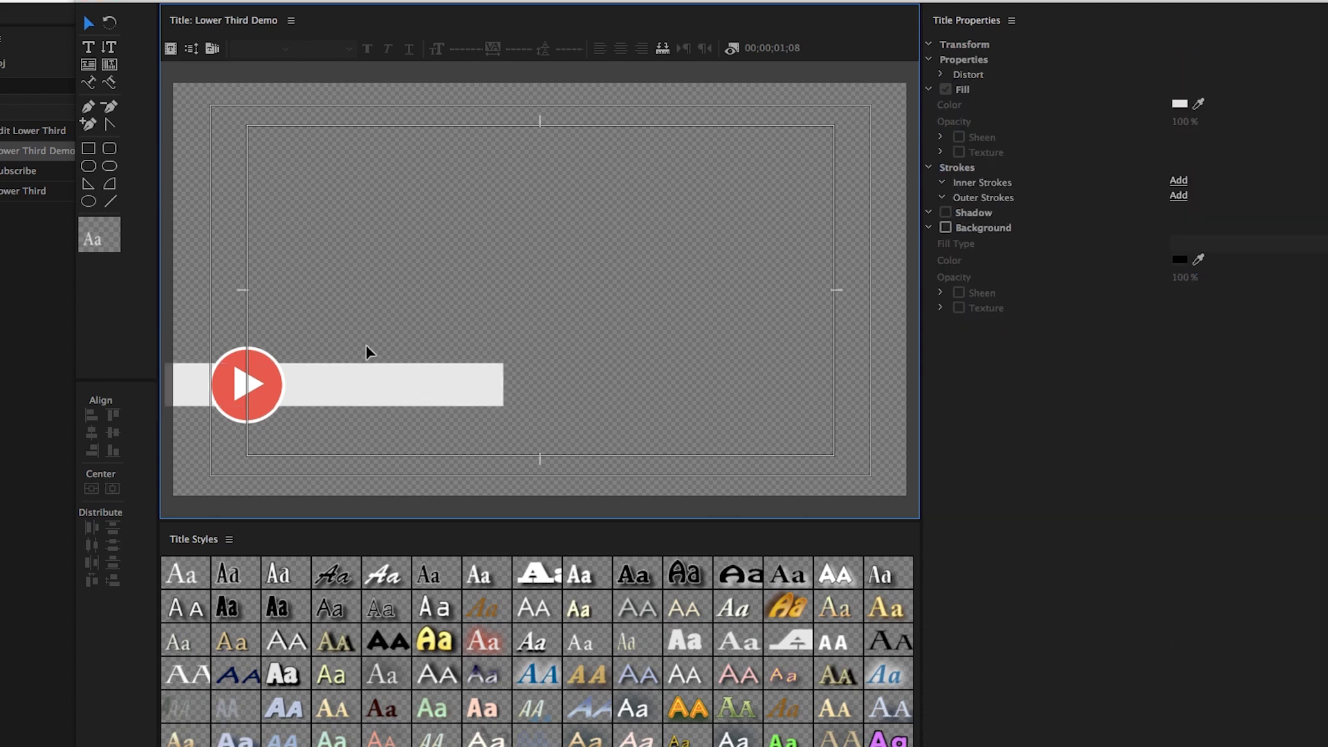
Add a text line reading "First Name Last Name" beside the play graphic, at the bar's upper edge
left_click(88, 49)
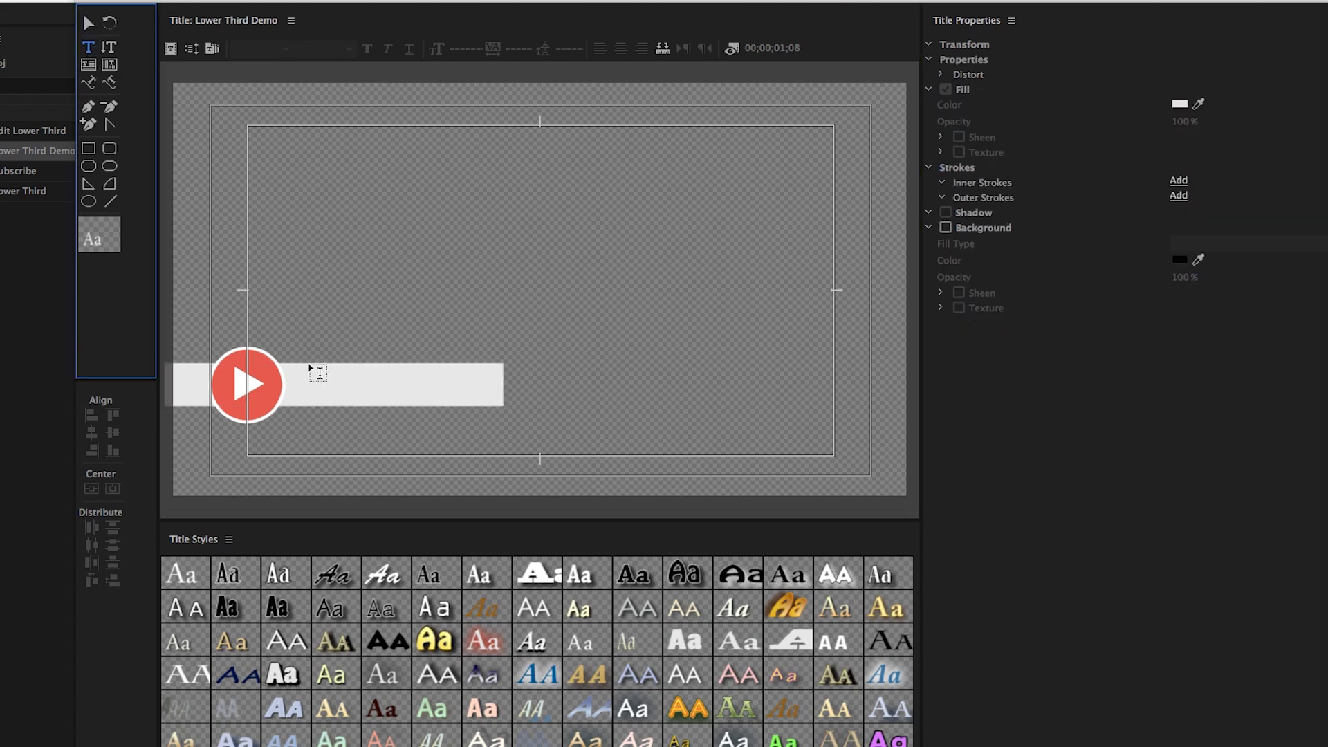
left_click(310, 367)
type("Fi")
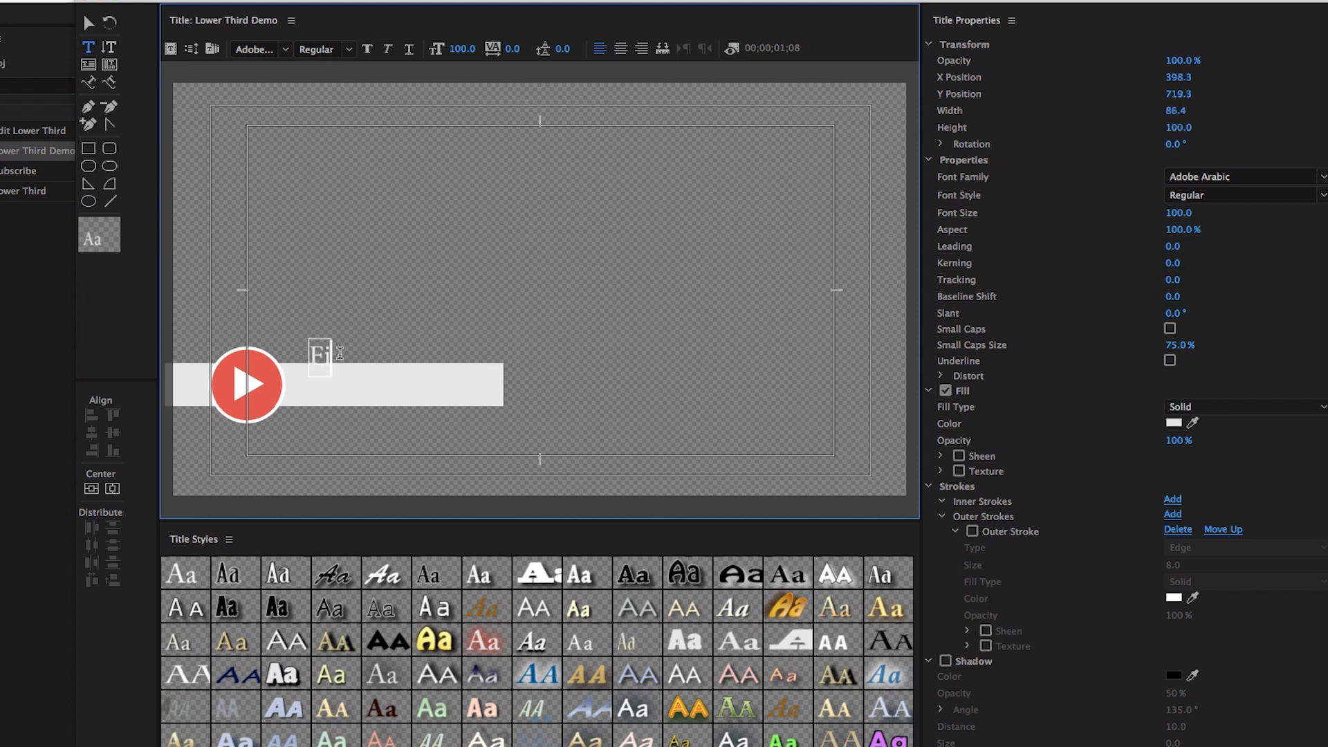
type("rst Name Last Name")
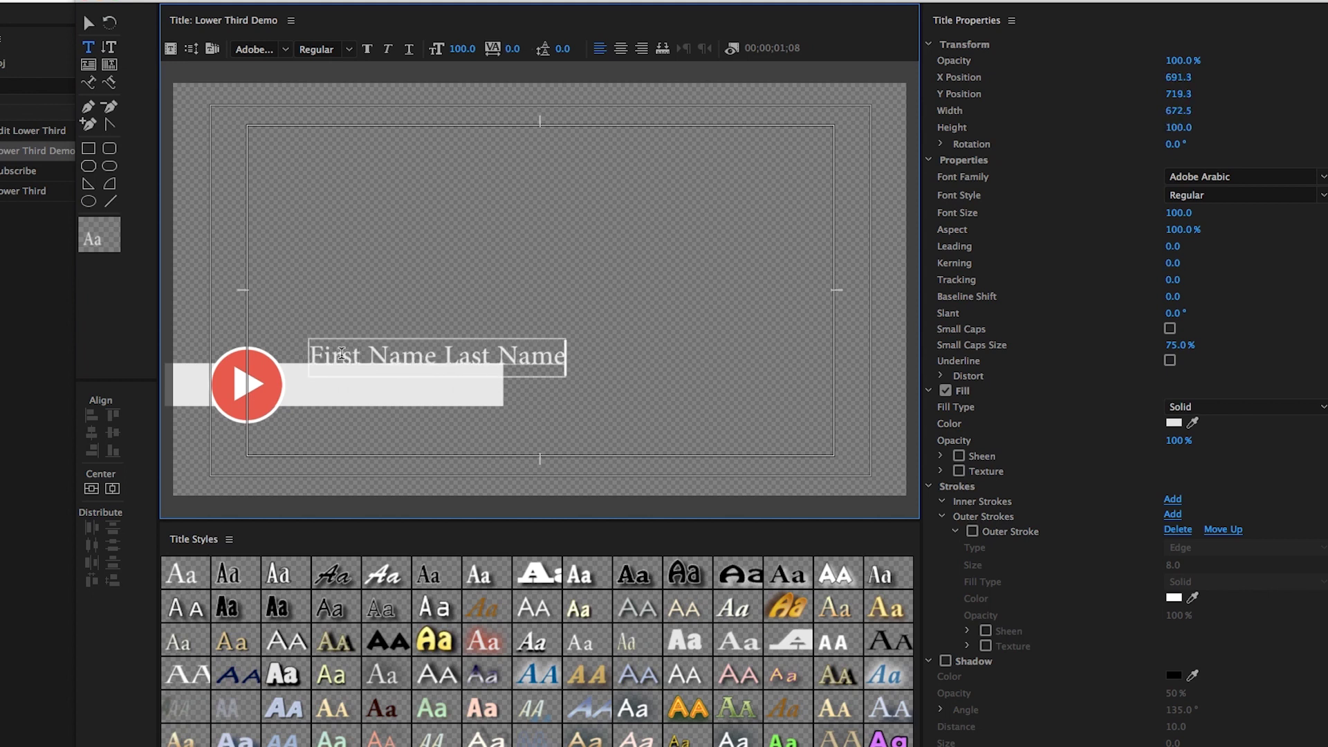
Set the font family of the whole name text to Futura T
key("ctrl+a")
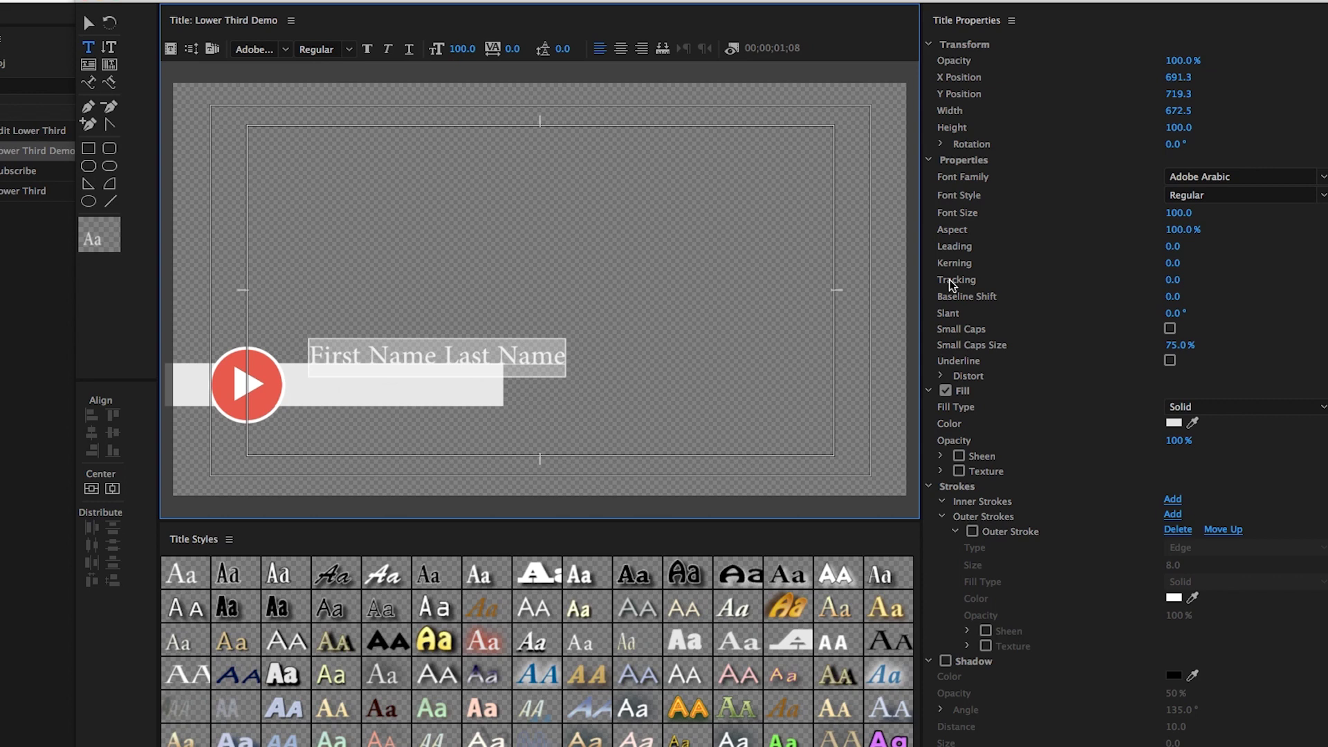
left_click(1249, 176)
type("Futura T")
key("Return")
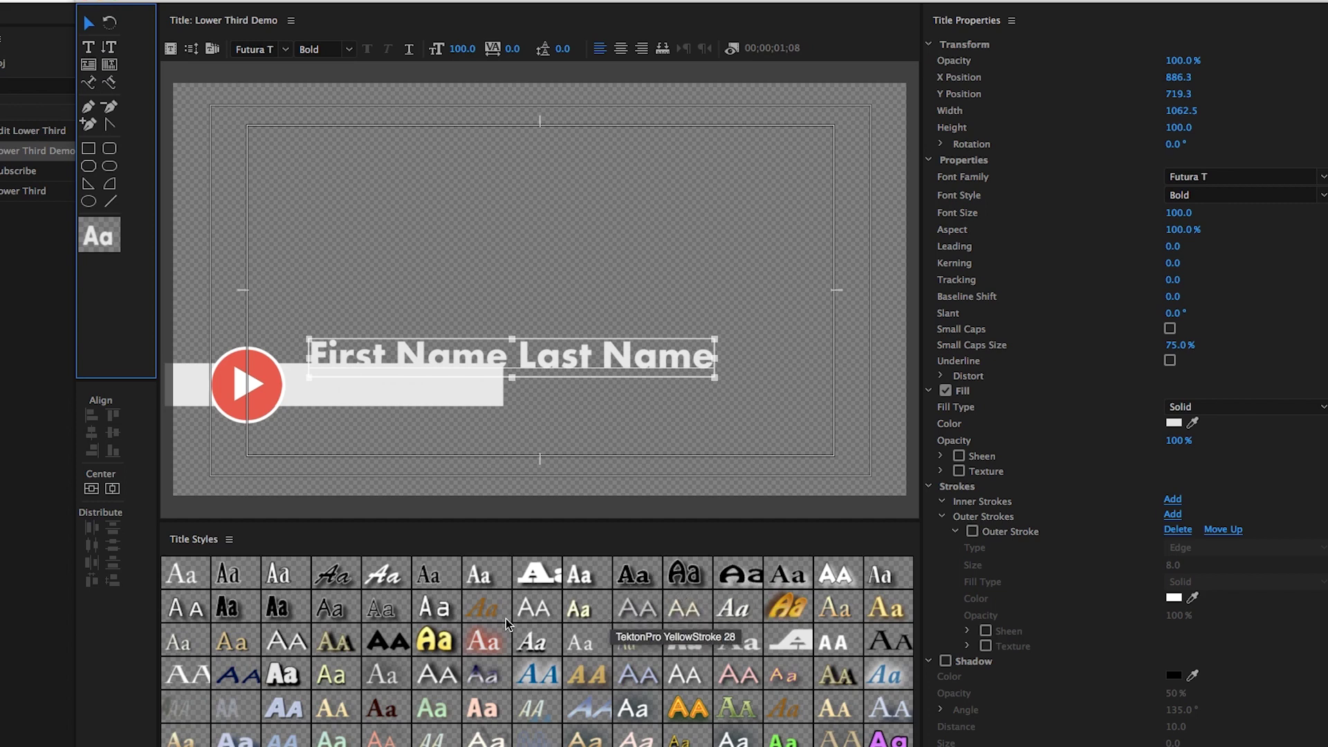
Try the yellow Hobo Std title style and the white OCR A Std style on the name text
left_click(445, 647)
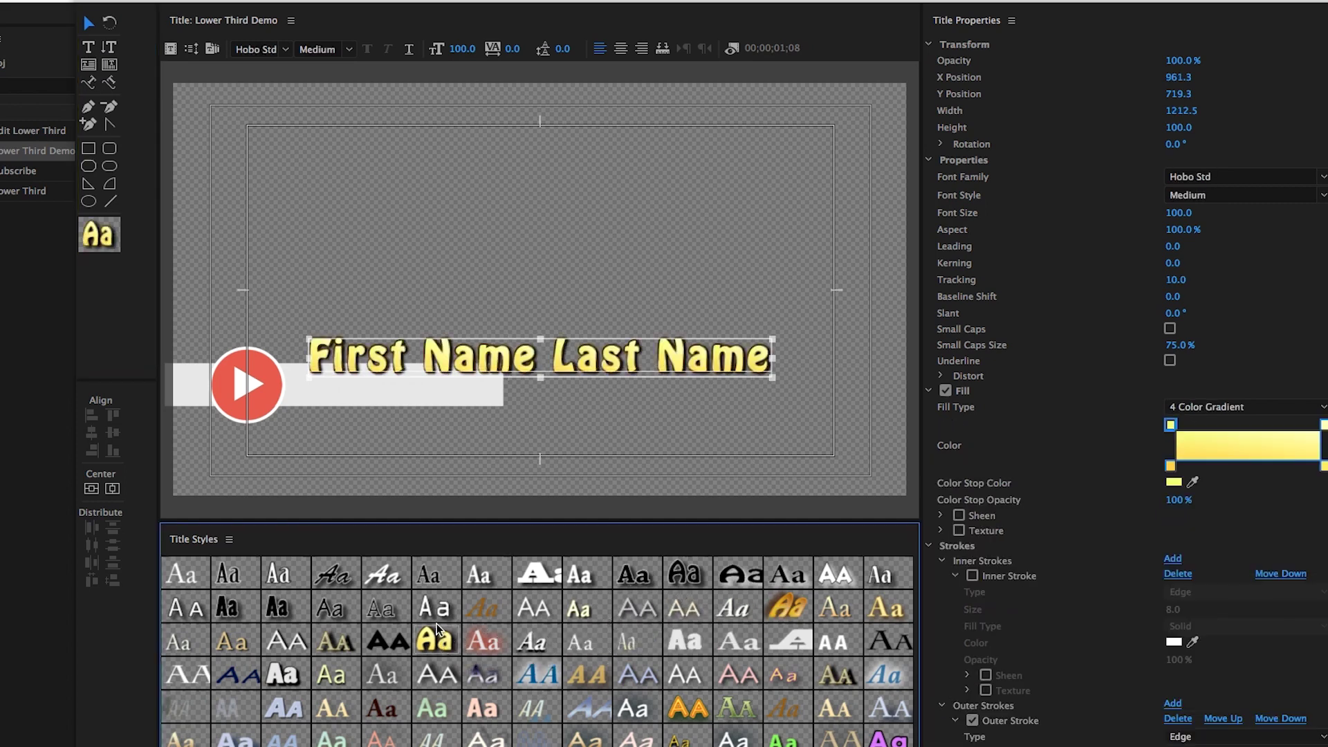
left_click(418, 617)
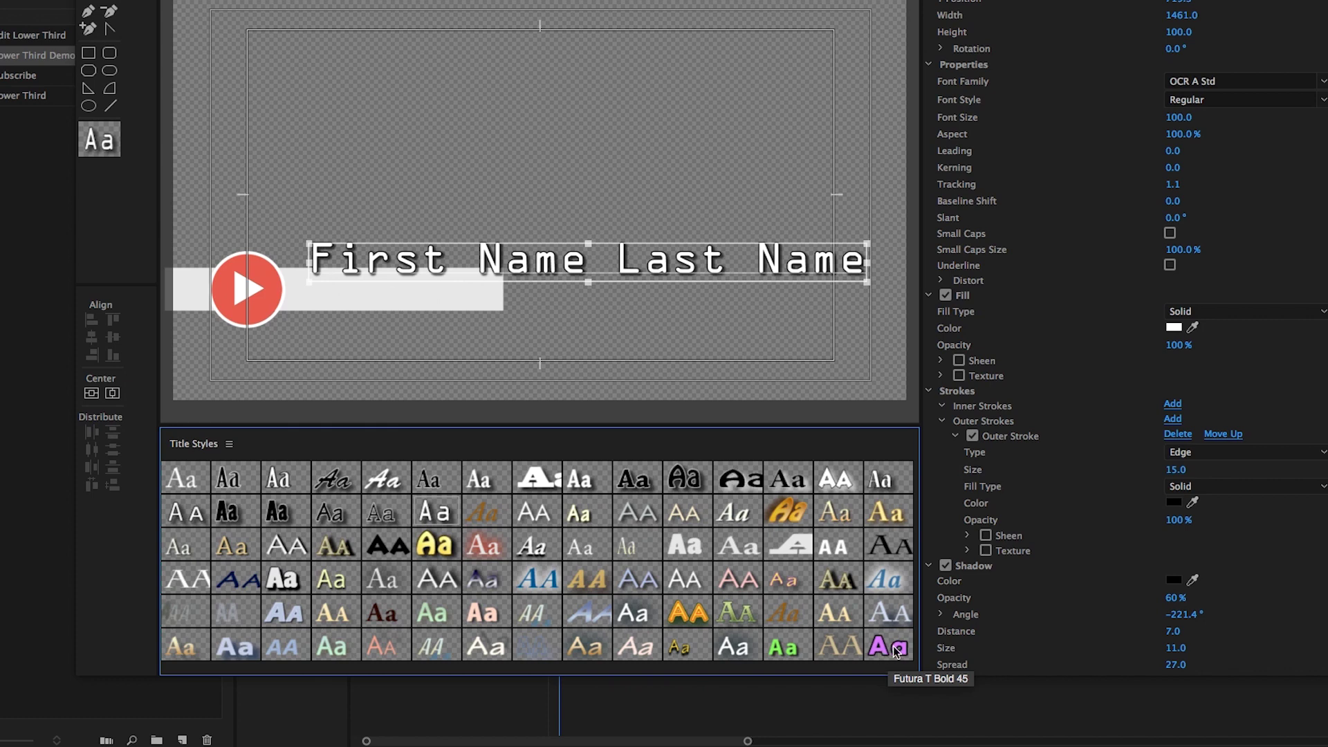
Apply the Futura T Bold 45 style to the name text and sample its fill colour from the play graphic's red circle
left_click(896, 650)
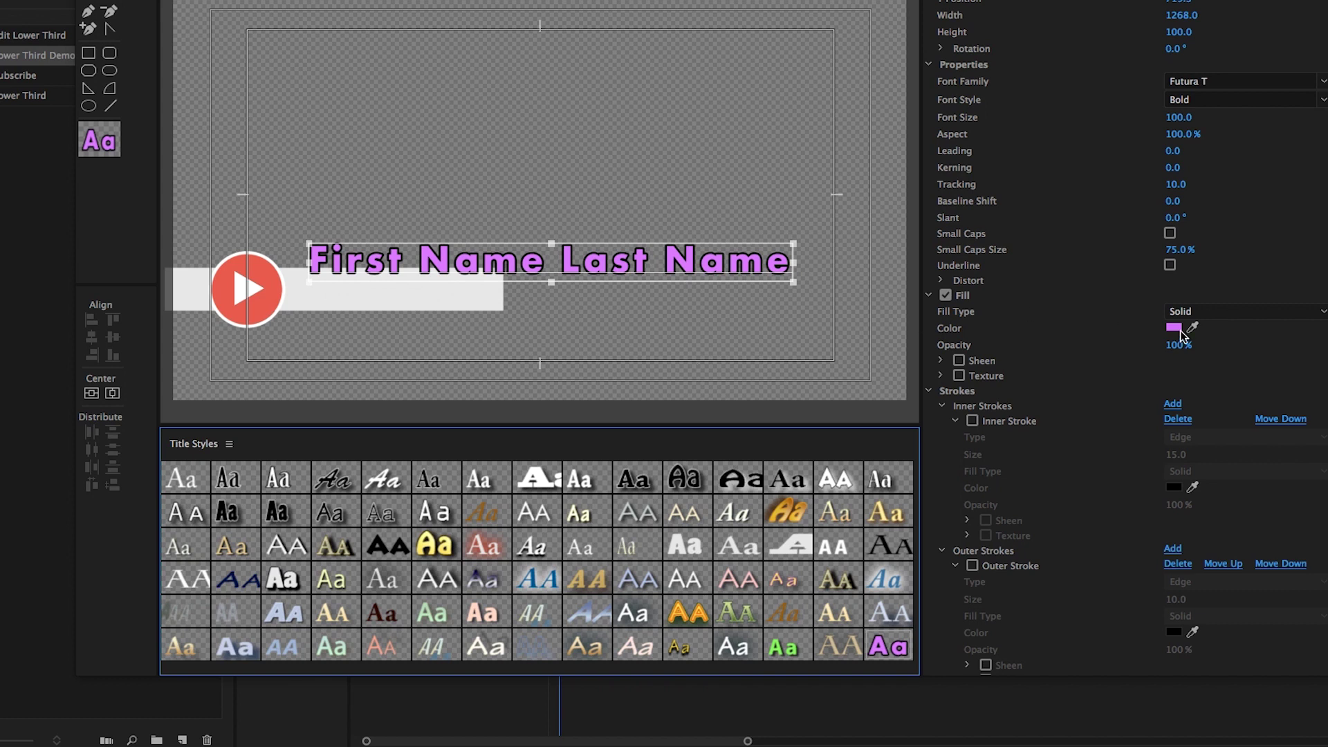
left_click_drag(1193, 327, 266, 271)
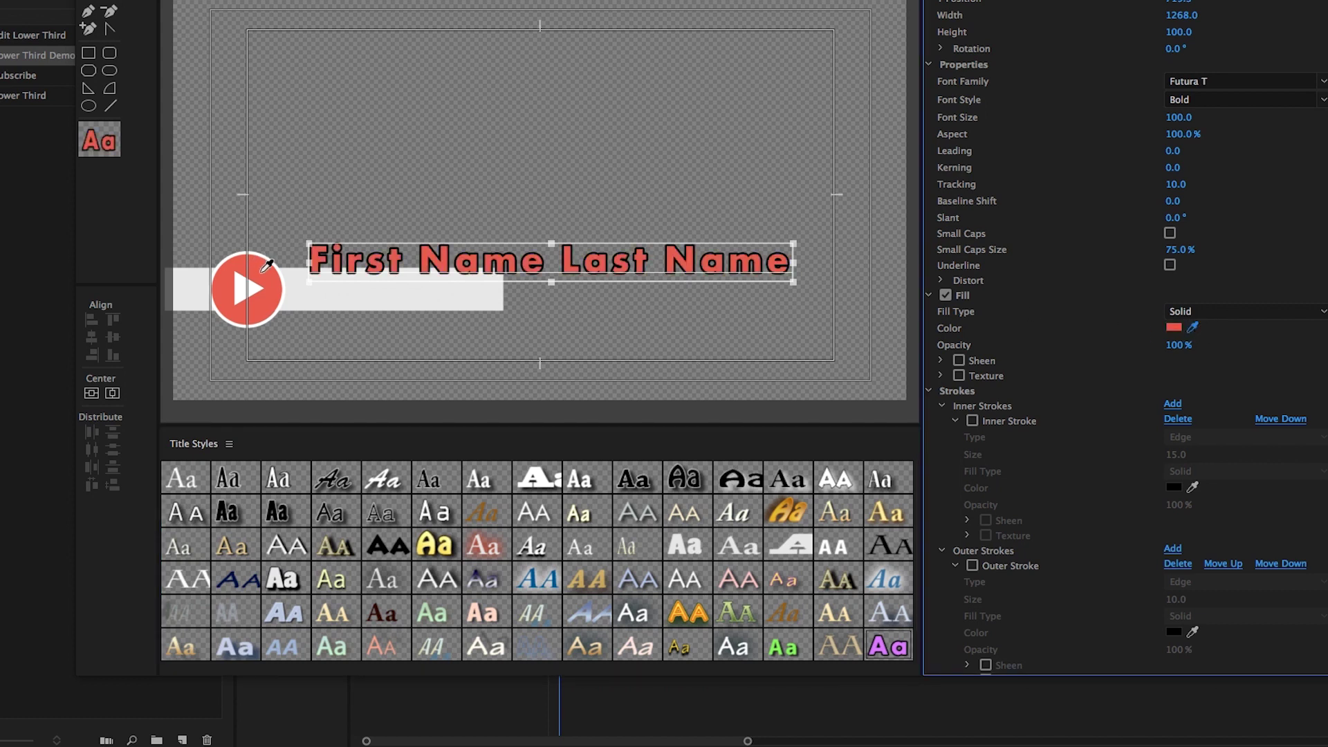
Try a font size of 60 on the name text and settle on 50
left_click(439, 264)
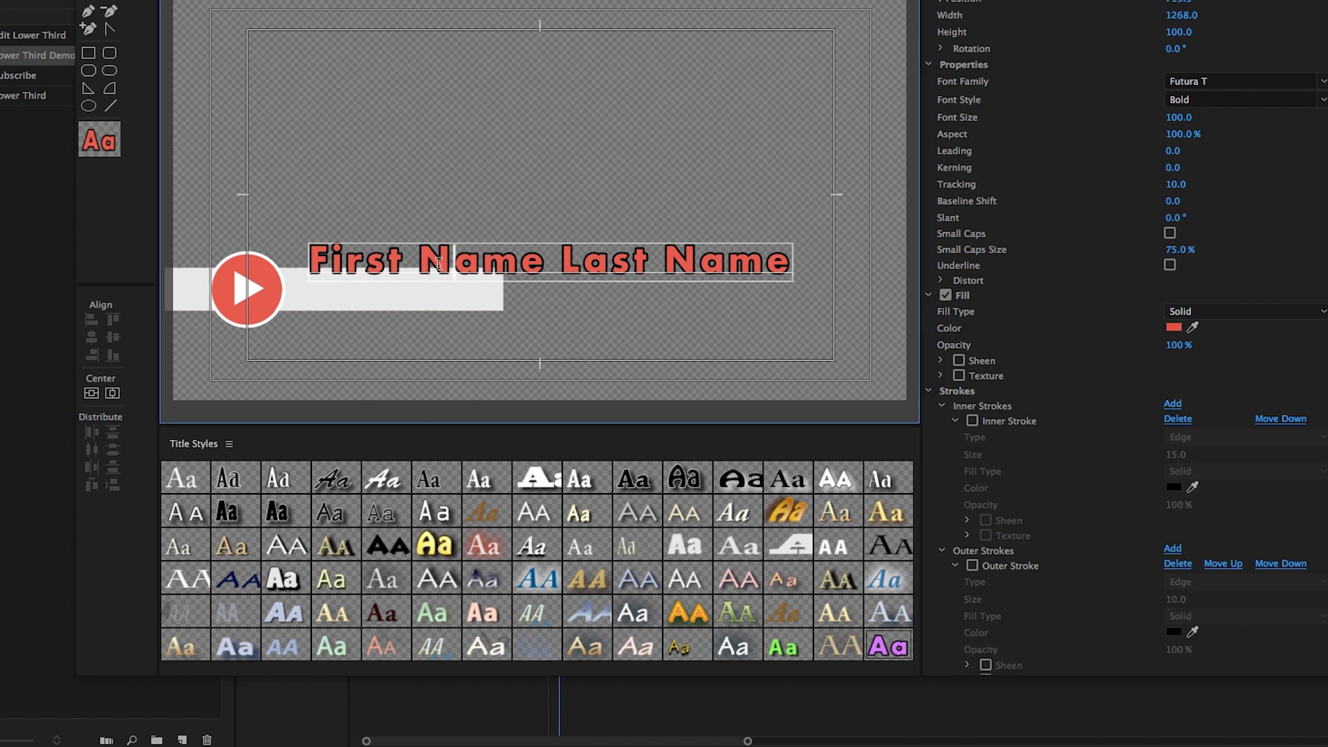
left_click(1179, 117)
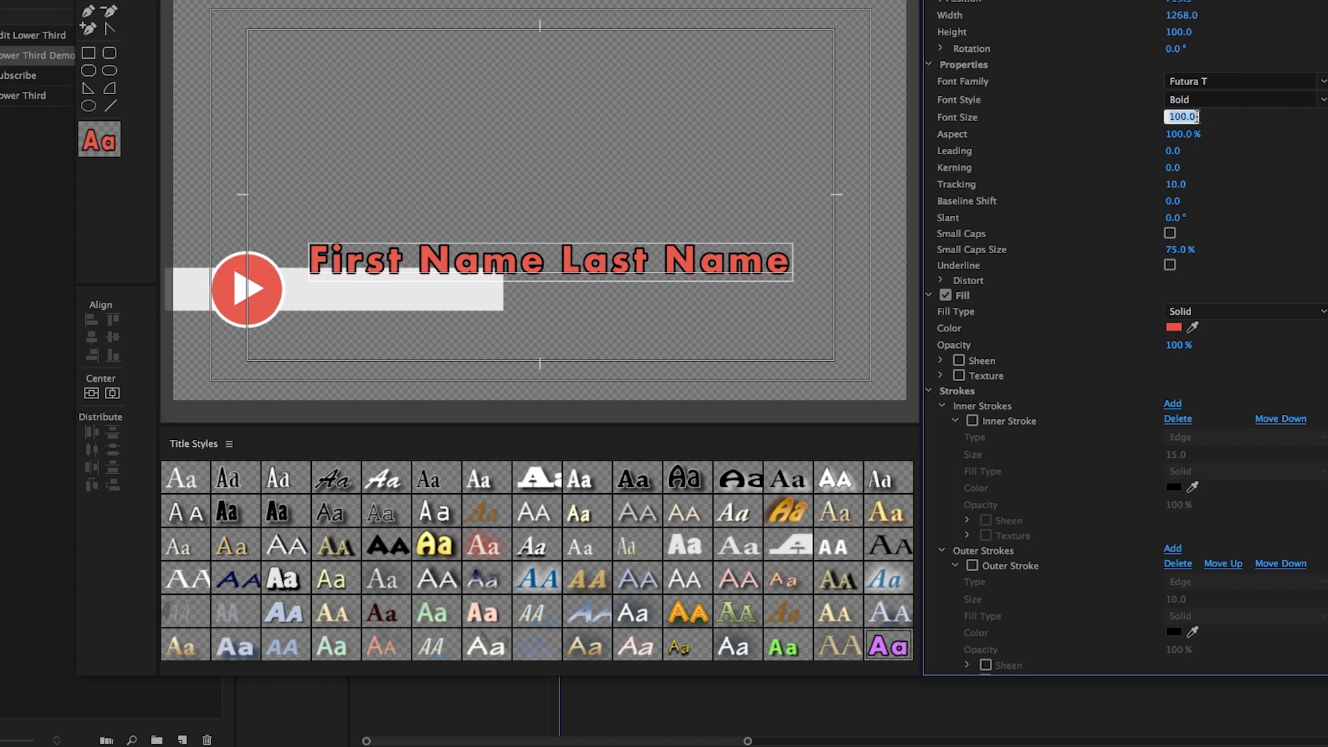
type("60")
key("Return")
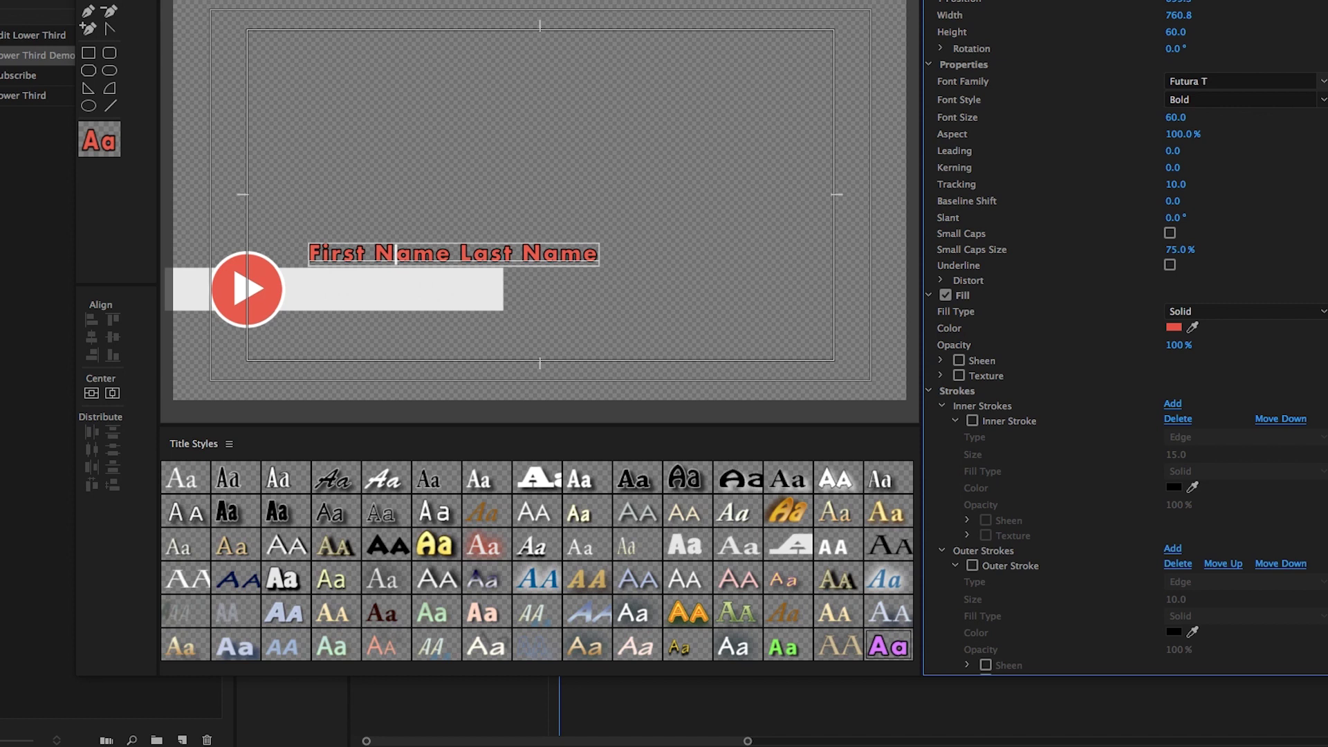
left_click(1176, 118)
type("50")
key("Return")
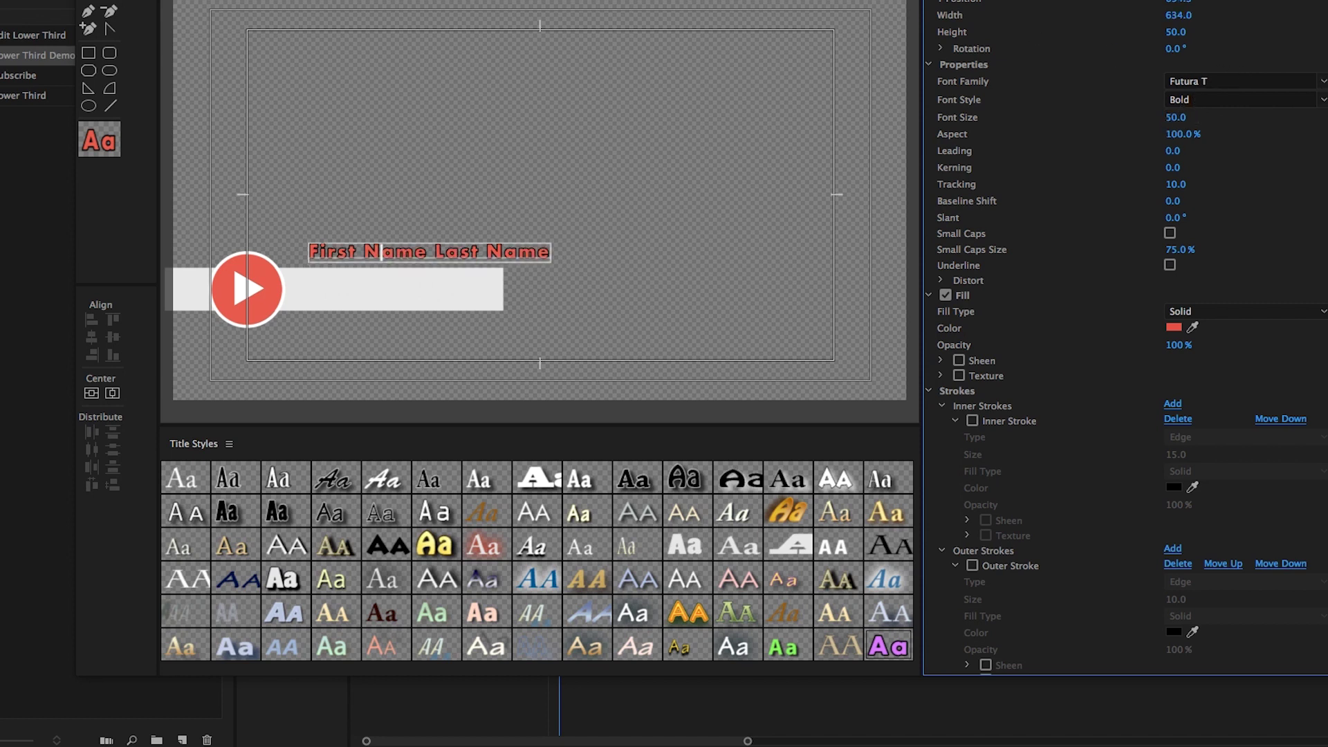
Move the name text down onto the white bar, close beside the play graphic
left_click(109, 28)
left_click_drag(344, 258, 330, 287)
Widen the white rectangle to about 1016 to hold the name, raise its upper edge slightly, and deselect it
left_click(354, 298)
left_click_drag(506, 291, 558, 302)
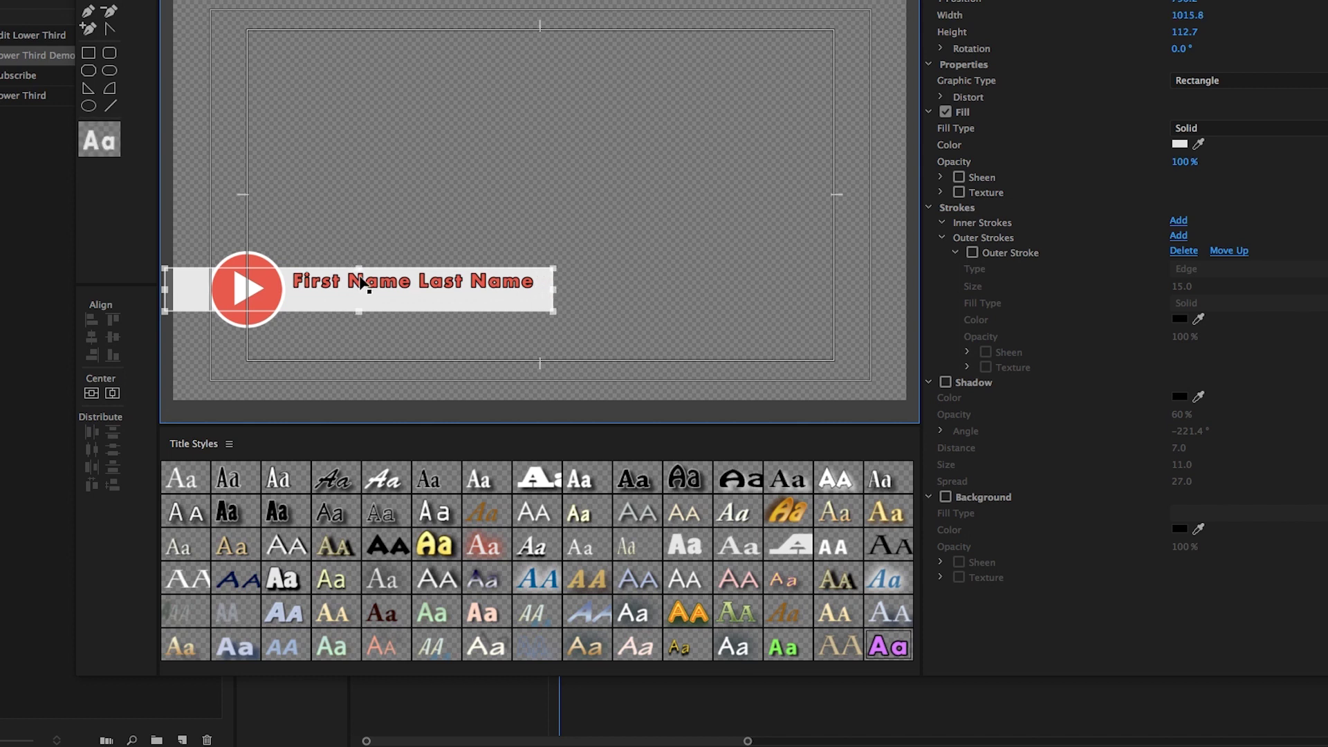
left_click_drag(360, 266, 363, 265)
left_click(396, 334)
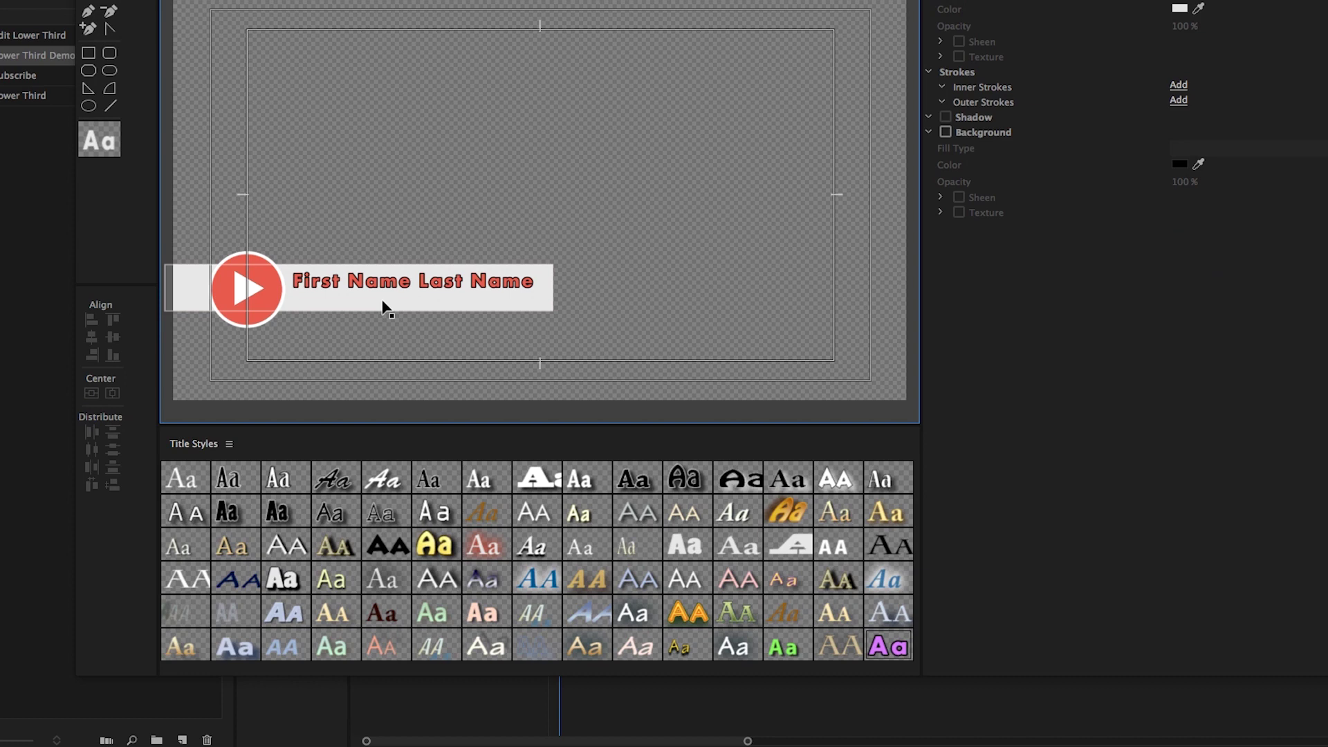
left_click(381, 301)
left_click(392, 339)
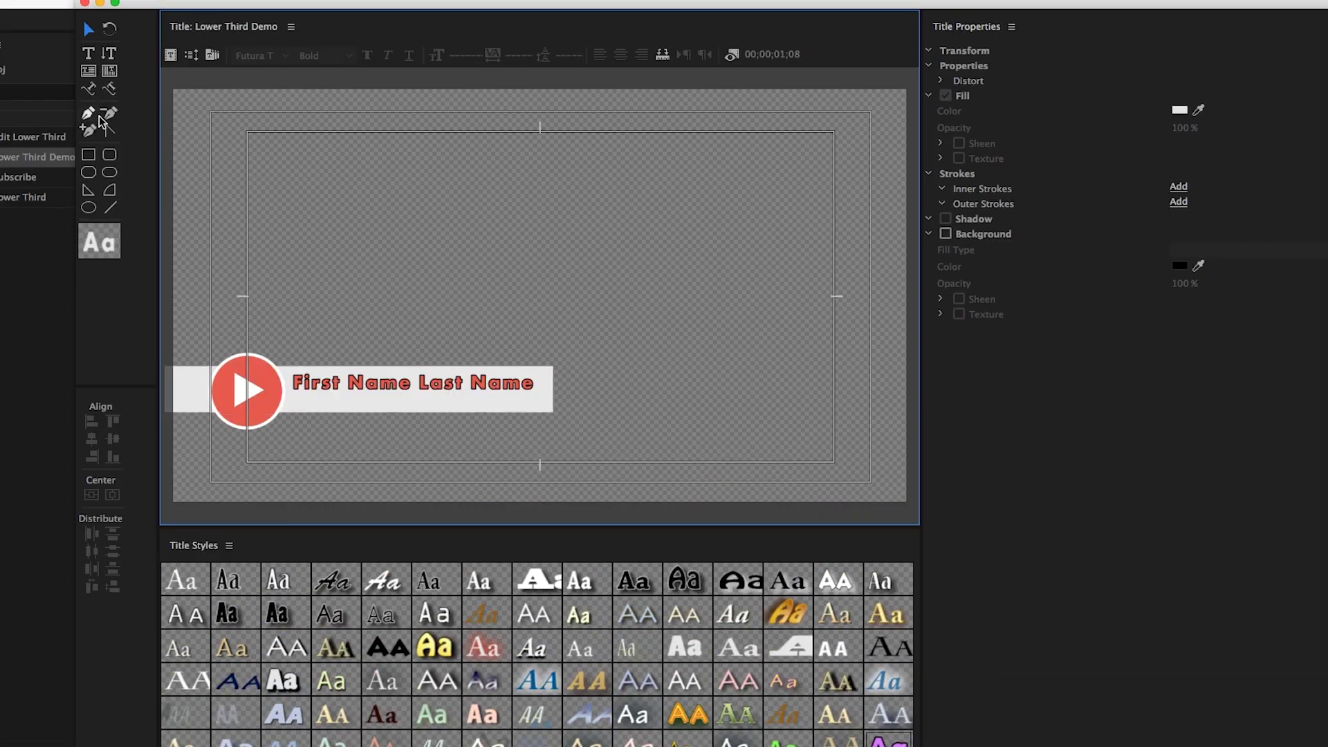
Add a second text line "Title, City, year" beneath the name and set its fill colour to black (000000)
left_click(88, 53)
left_click(314, 409)
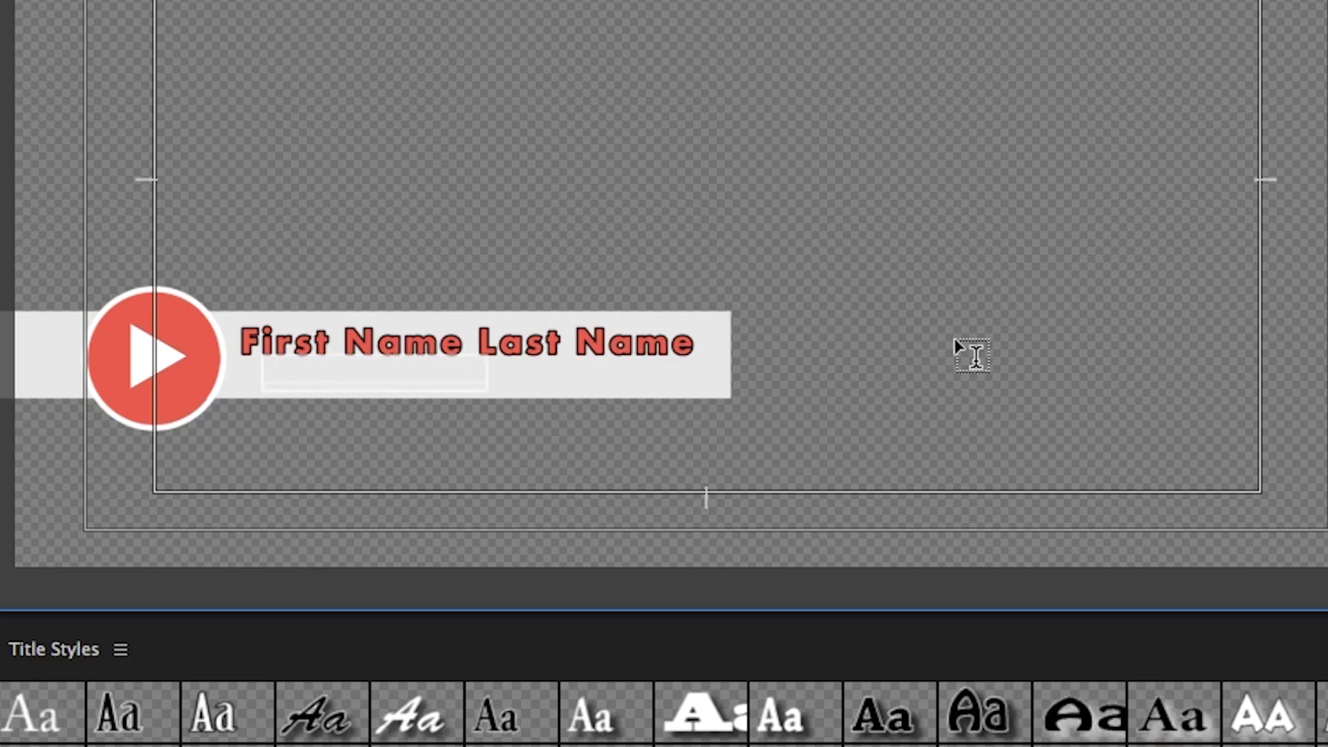
left_click(1151, 429)
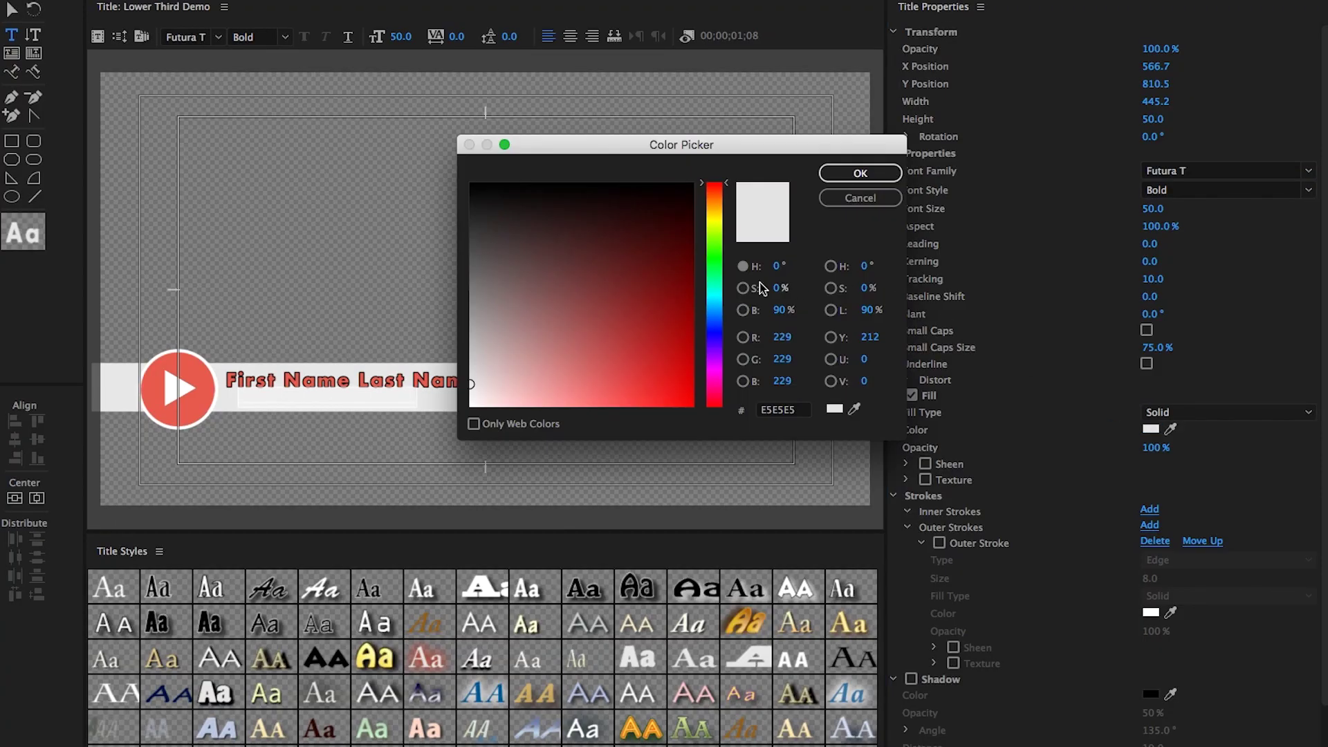
left_click_drag(553, 214, 431, 175)
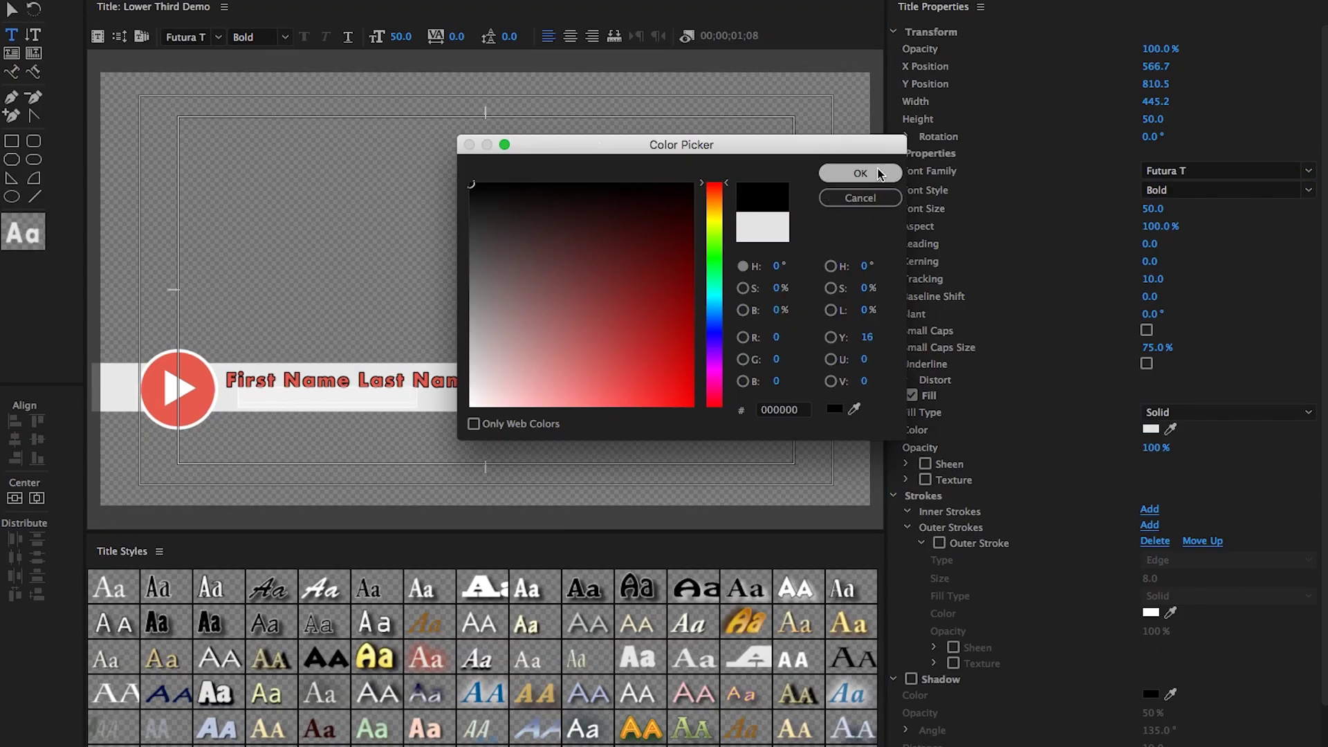
left_click(860, 173)
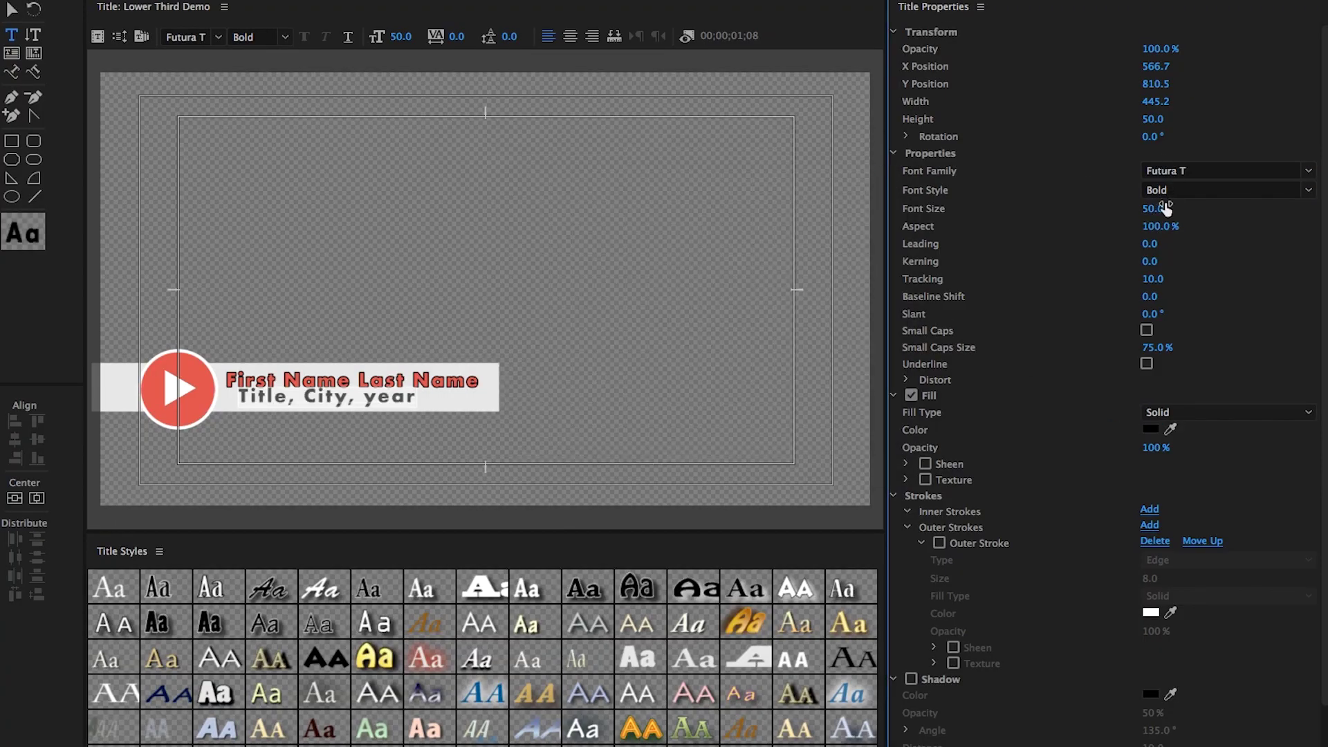
Set the second line's font family to Futura and its font style to Medium Italic
left_click(1198, 172)
type("Fu")
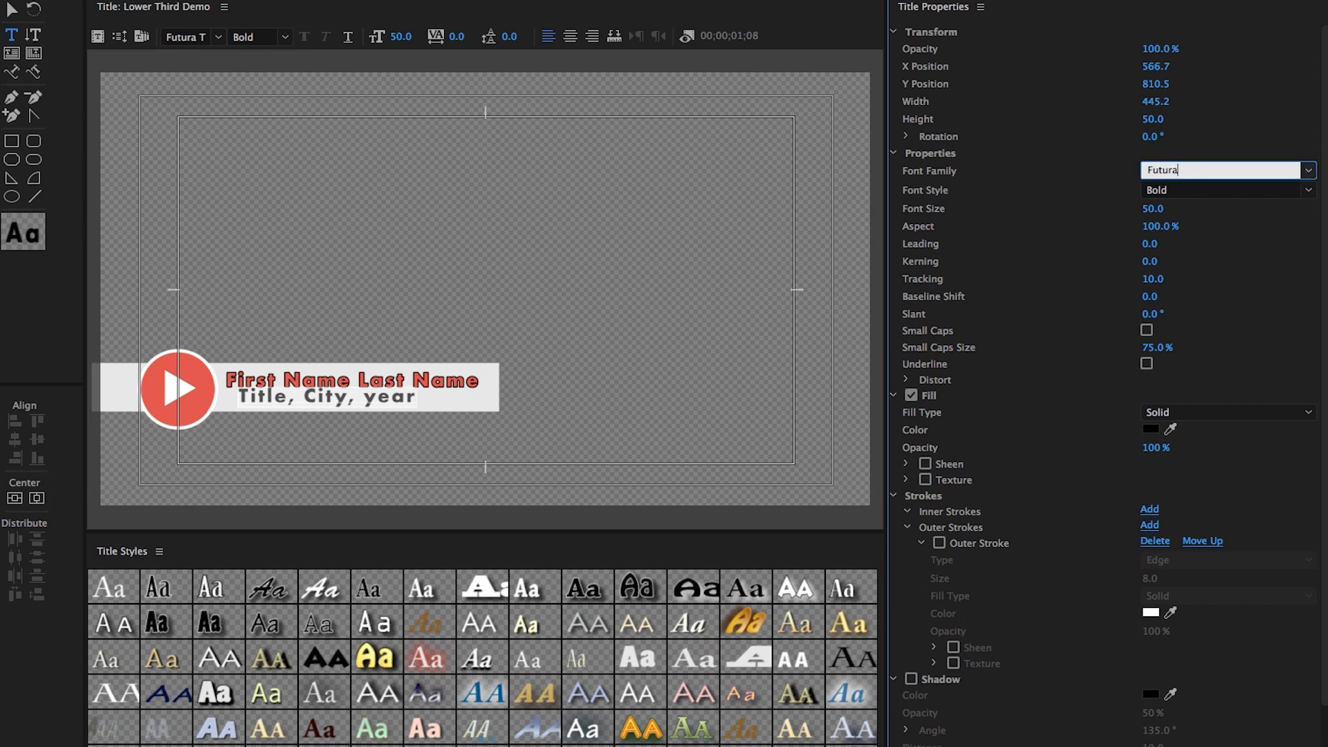
key("Return")
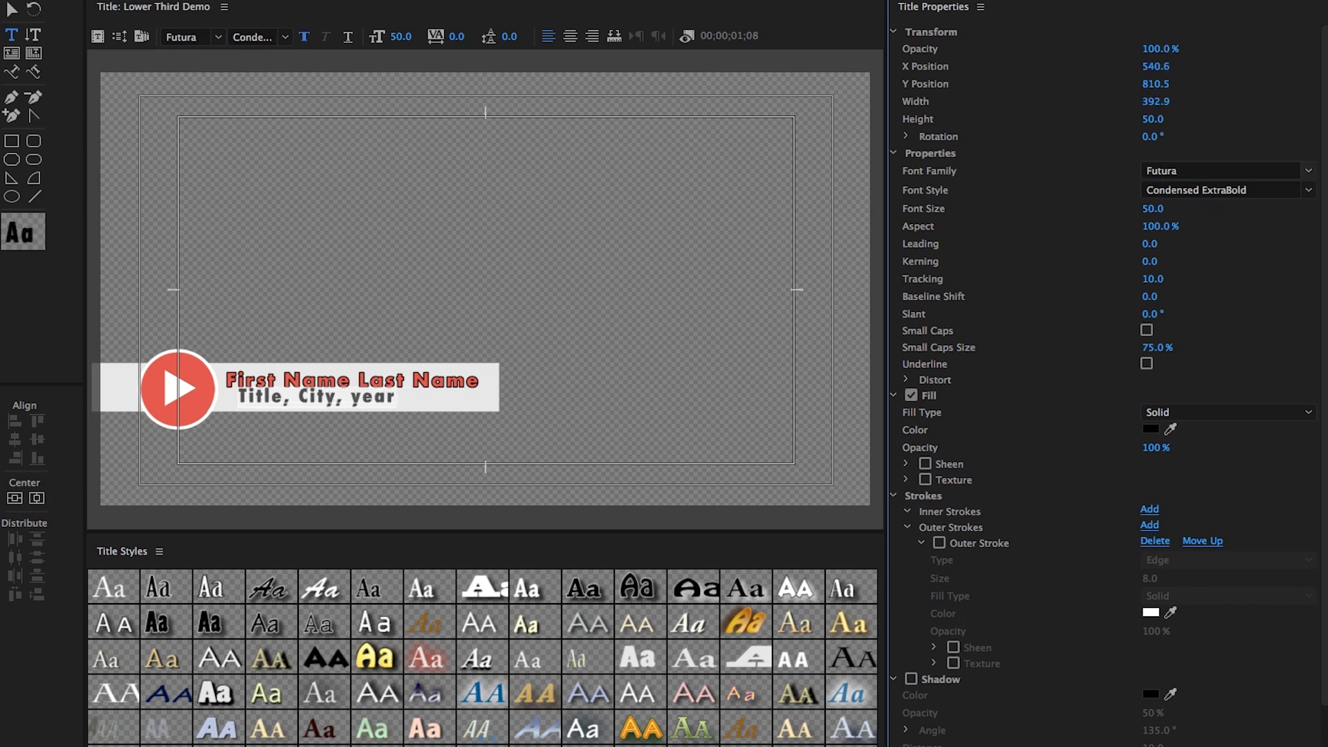
left_click(1308, 191)
left_click(1189, 277)
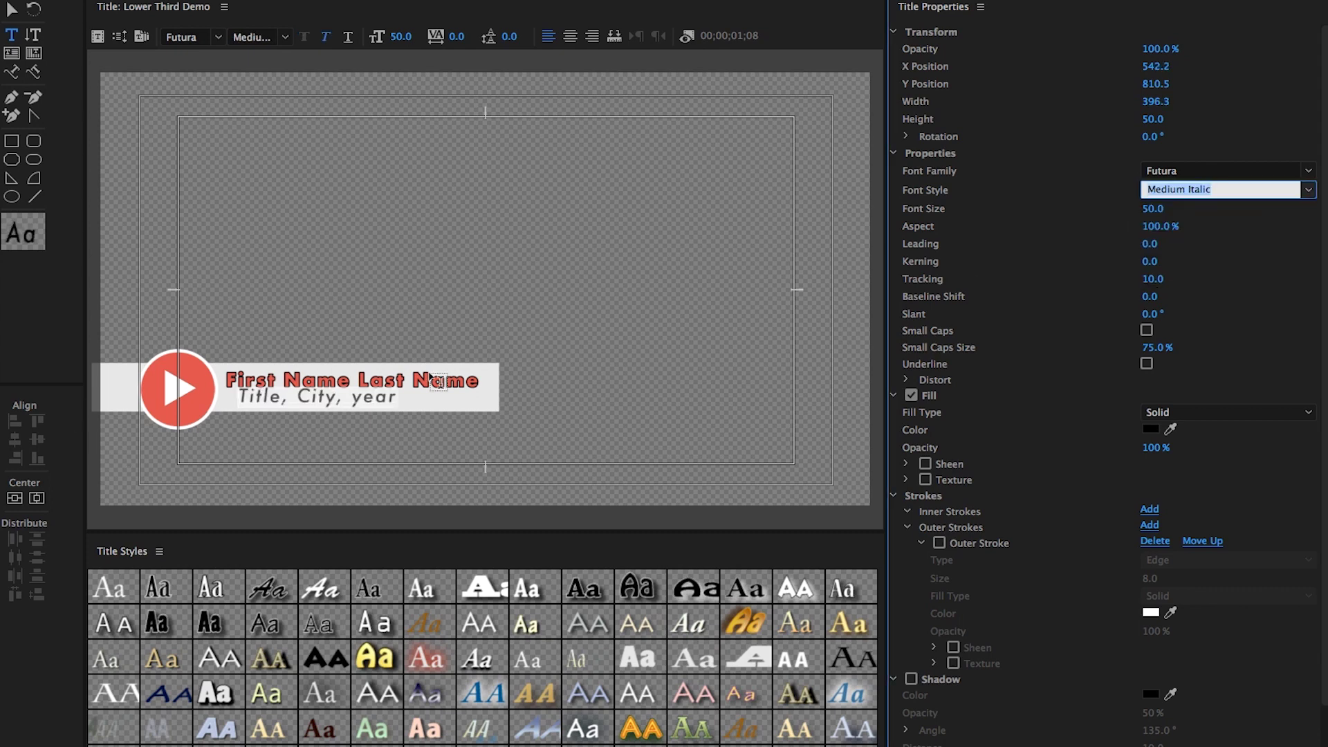
Set the second line, reading "Title, City, Year", to font size 35 and line both text lines up on the bar
left_click(1161, 206)
type("35")
key("Return")
left_click(13, 8)
left_click(301, 405)
left_click(305, 393)
left_click(305, 393)
left_click(305, 391)
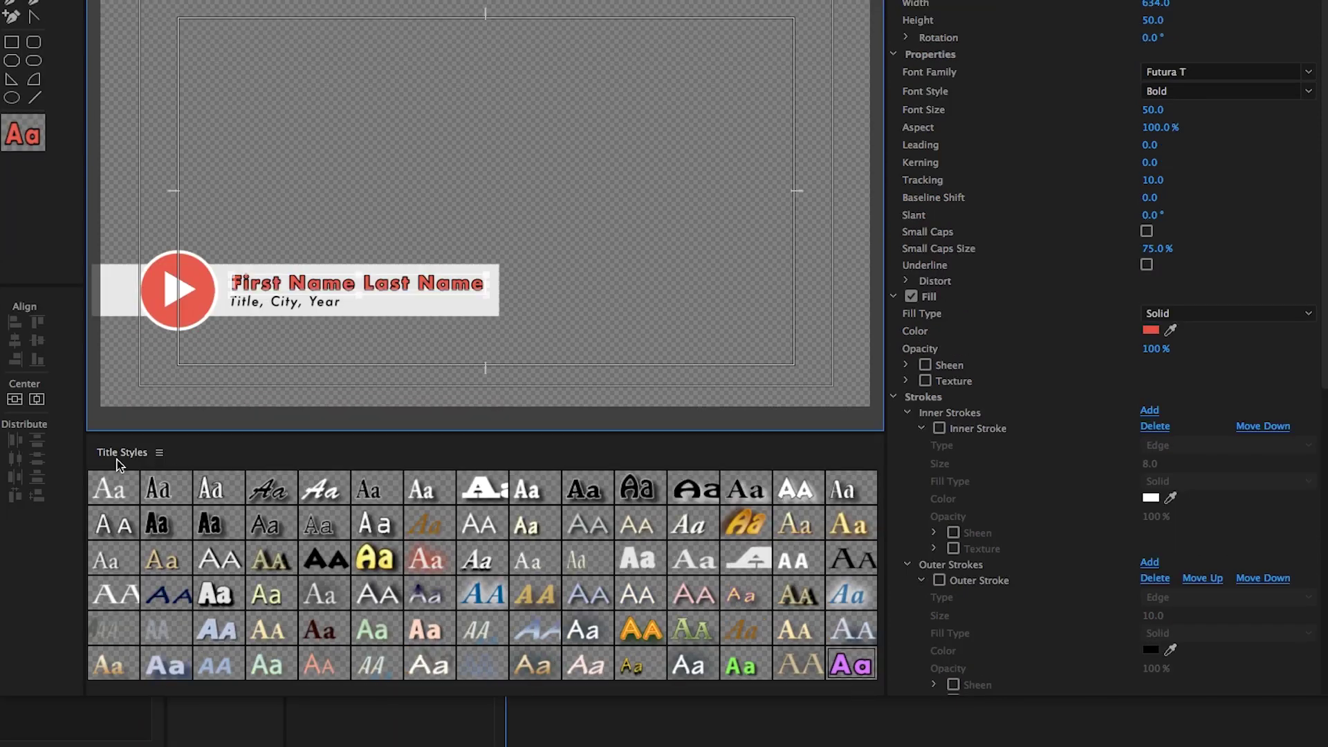
Save the name text's formatting as a new title style under the suggested name and deselect the text
right_click(786, 692)
left_click(784, 642)
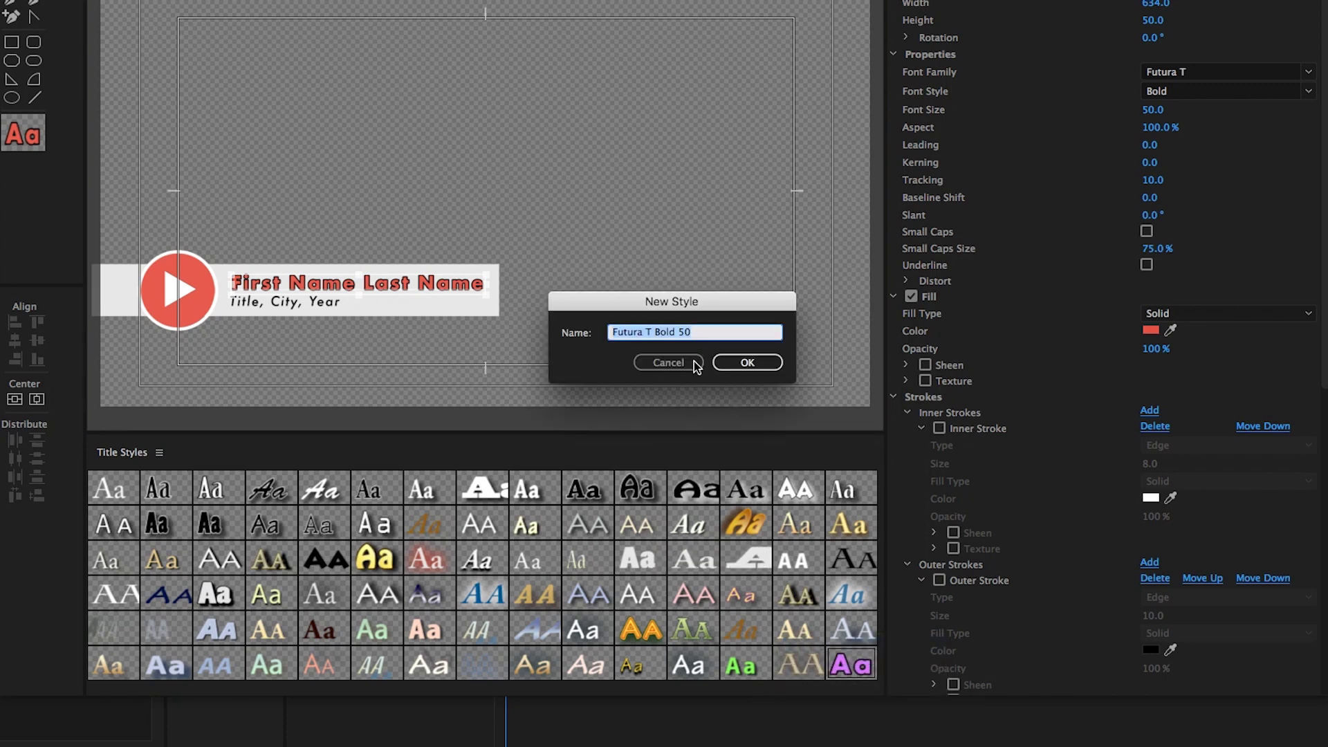
left_click(747, 363)
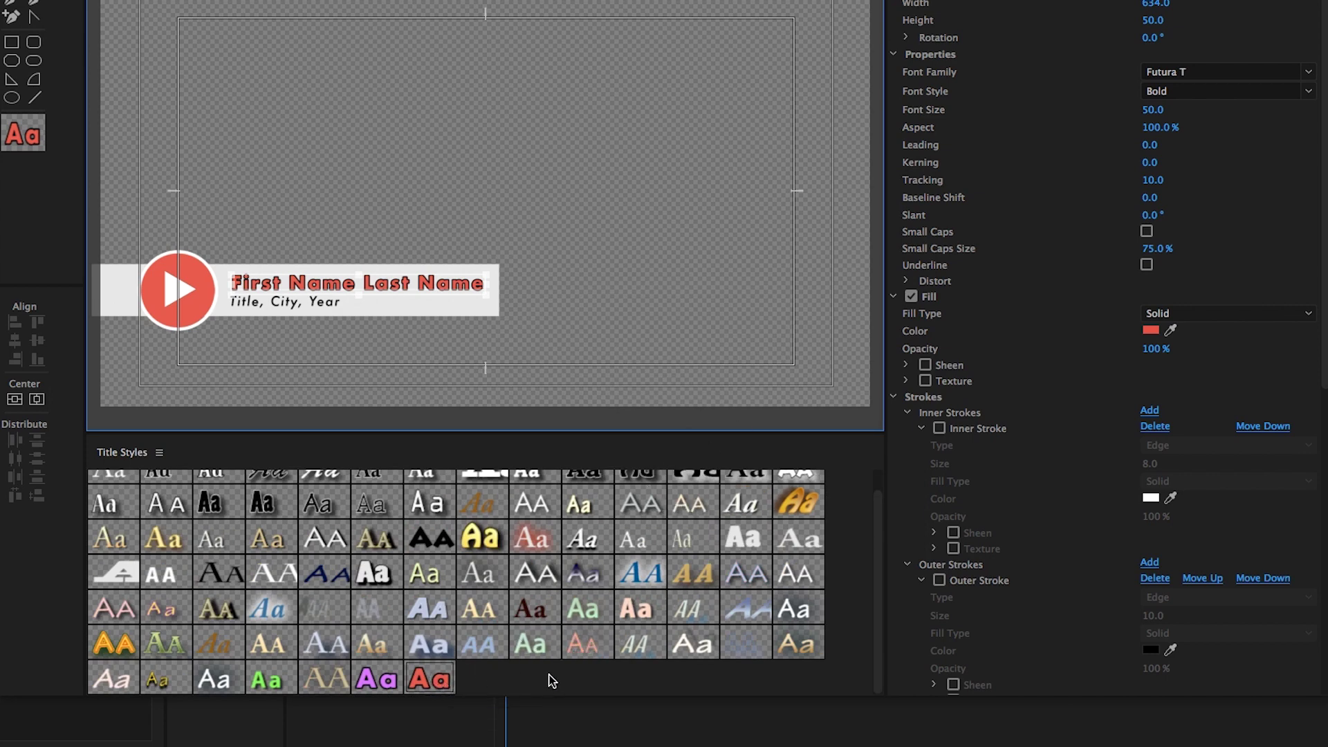
left_click(618, 261)
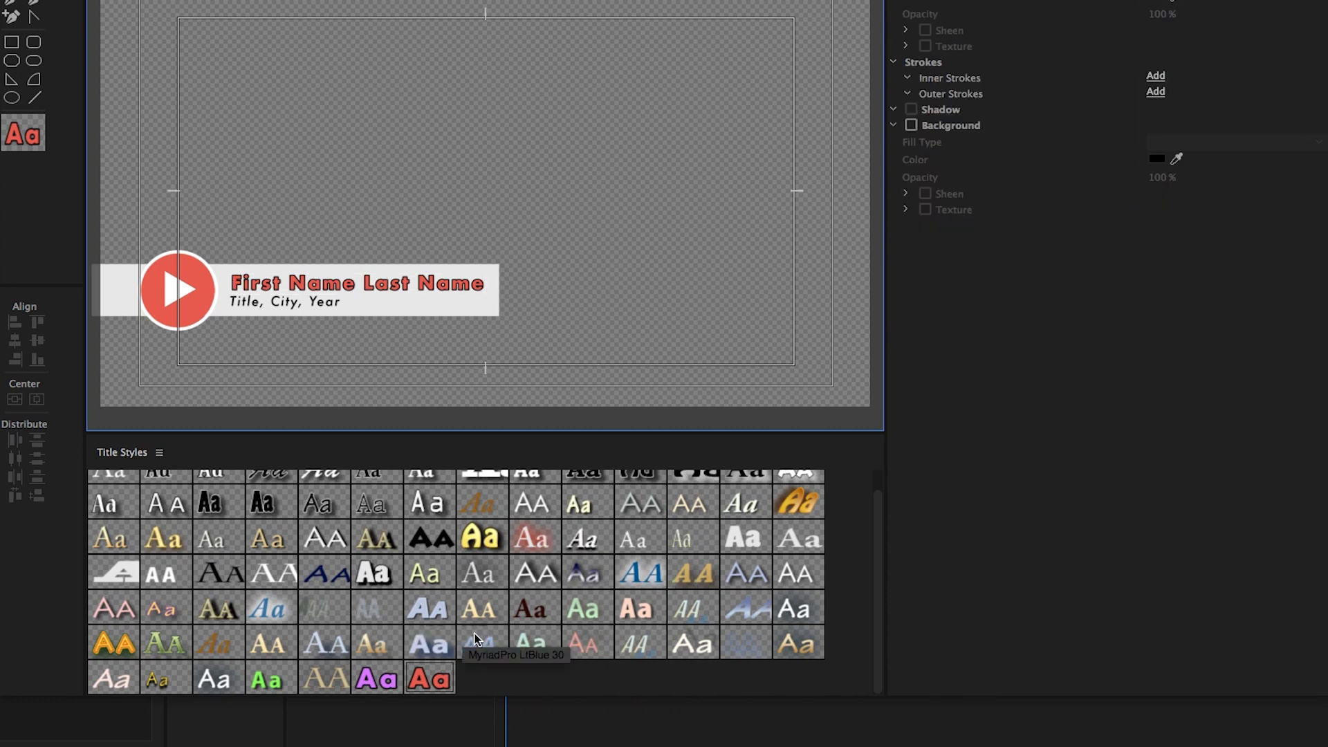
left_click(496, 683)
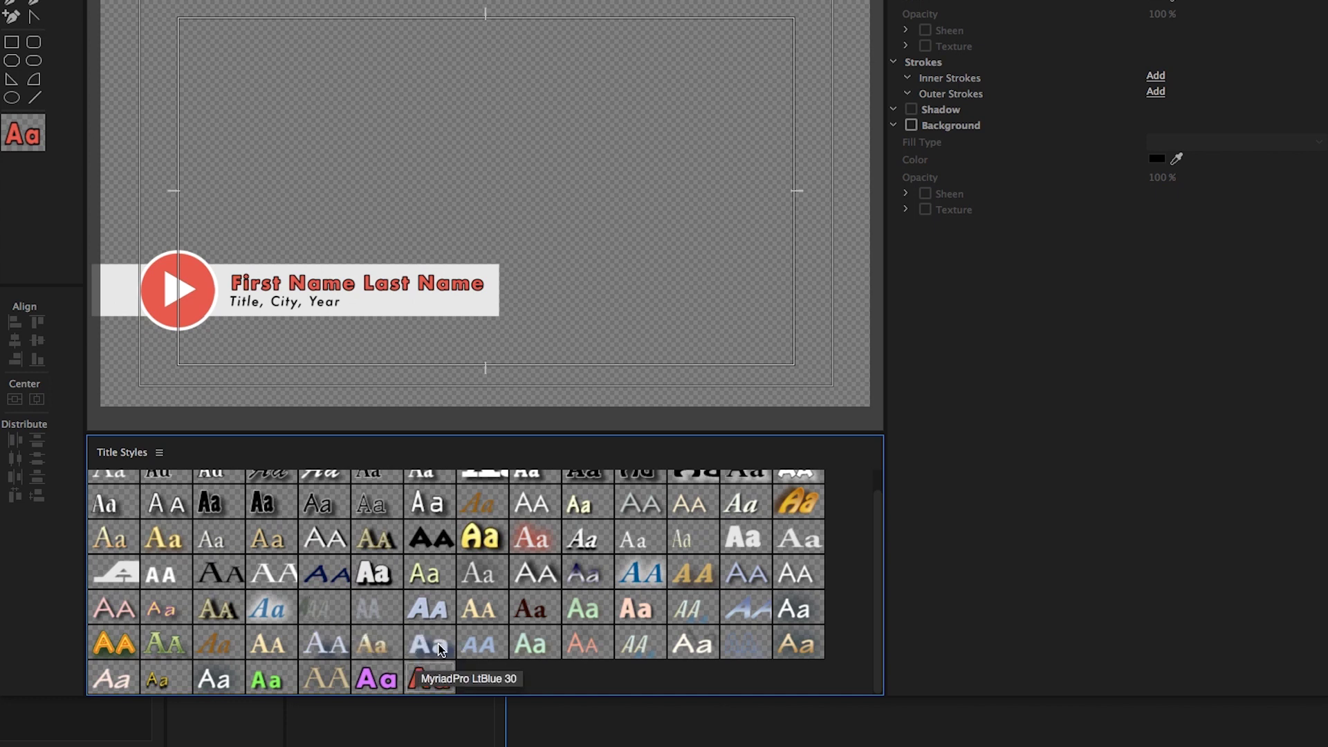
scroll(525, 647, "up", 1)
scroll(526, 647, "down", 1)
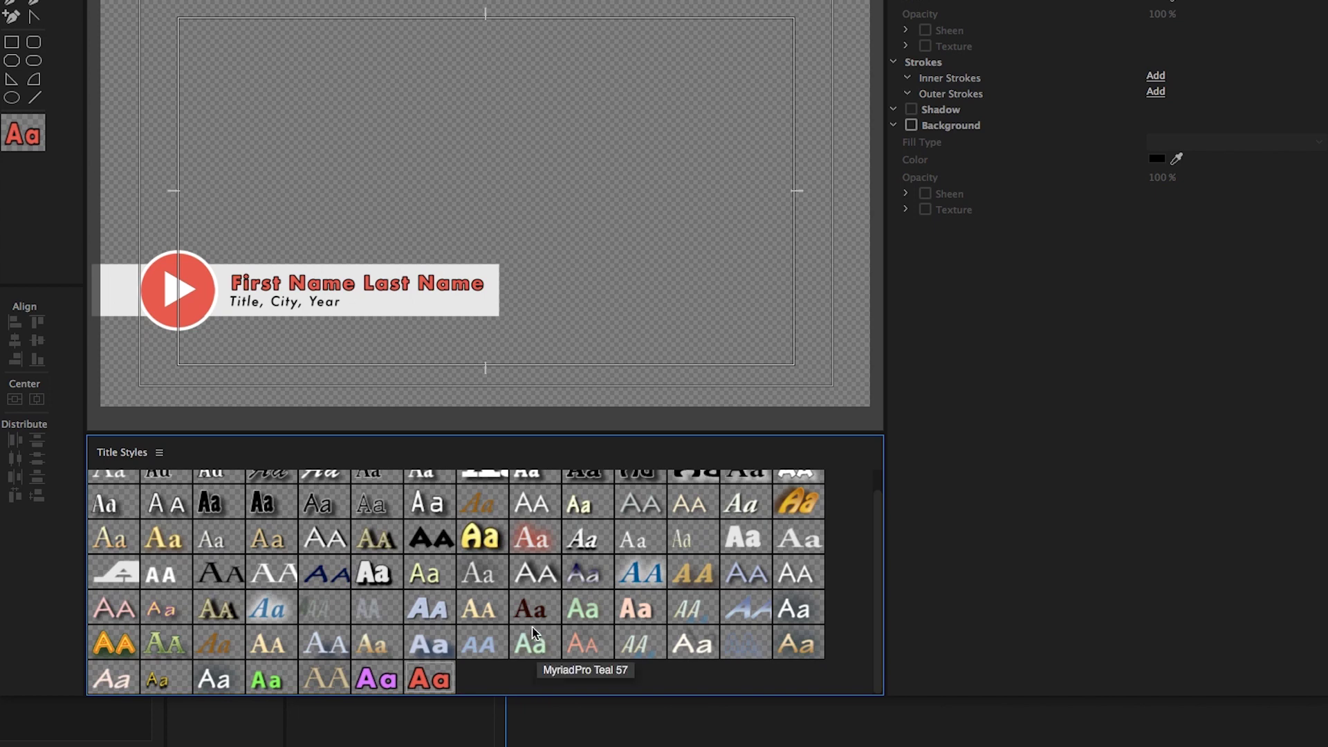
scroll(495, 564, "up", 1)
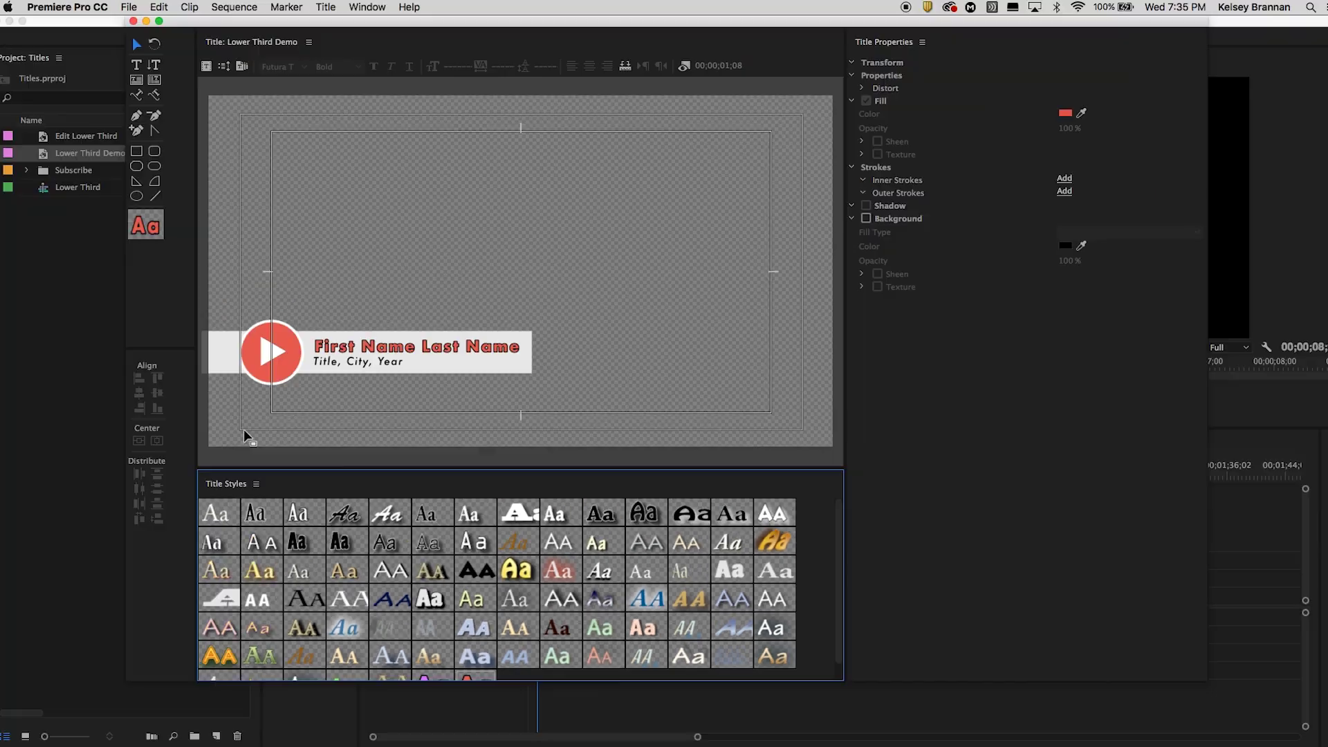
left_click(81, 7)
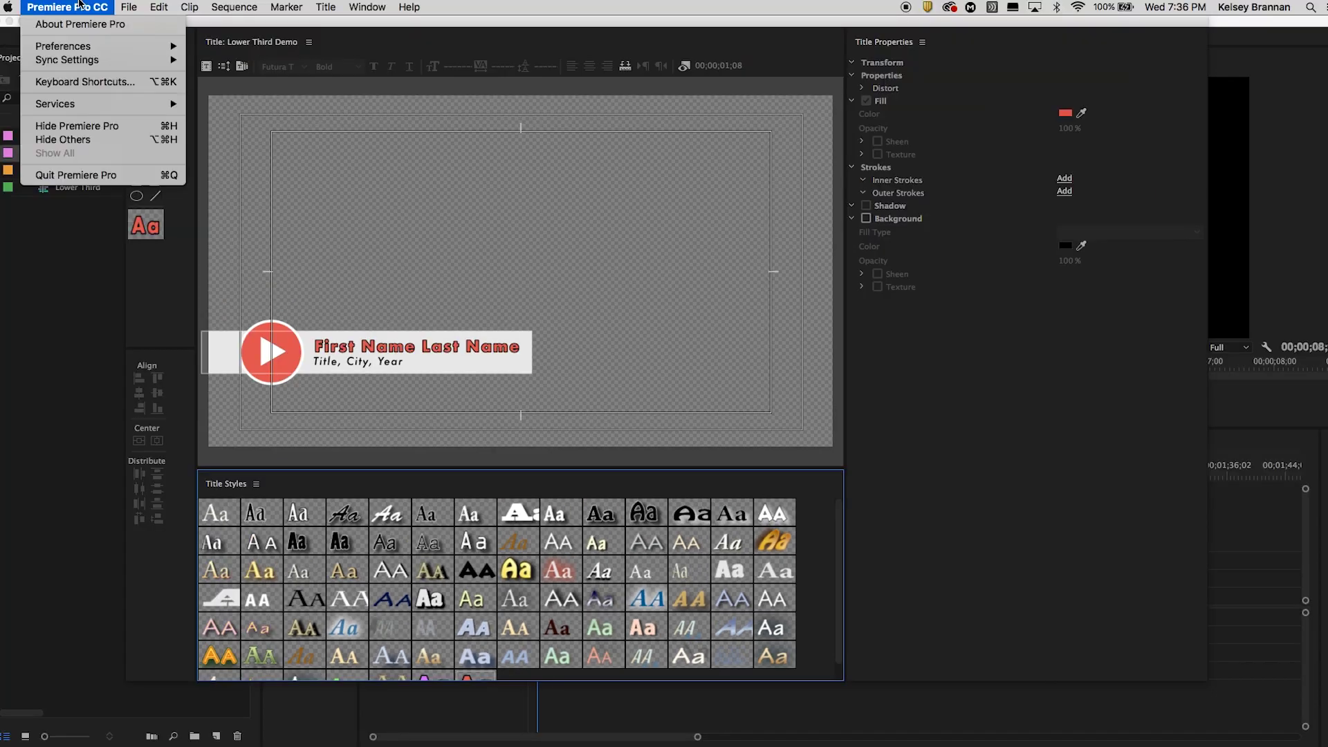
Set the Titler preferences' style swatches sample text to "Pp"
mouse_move(75, 47)
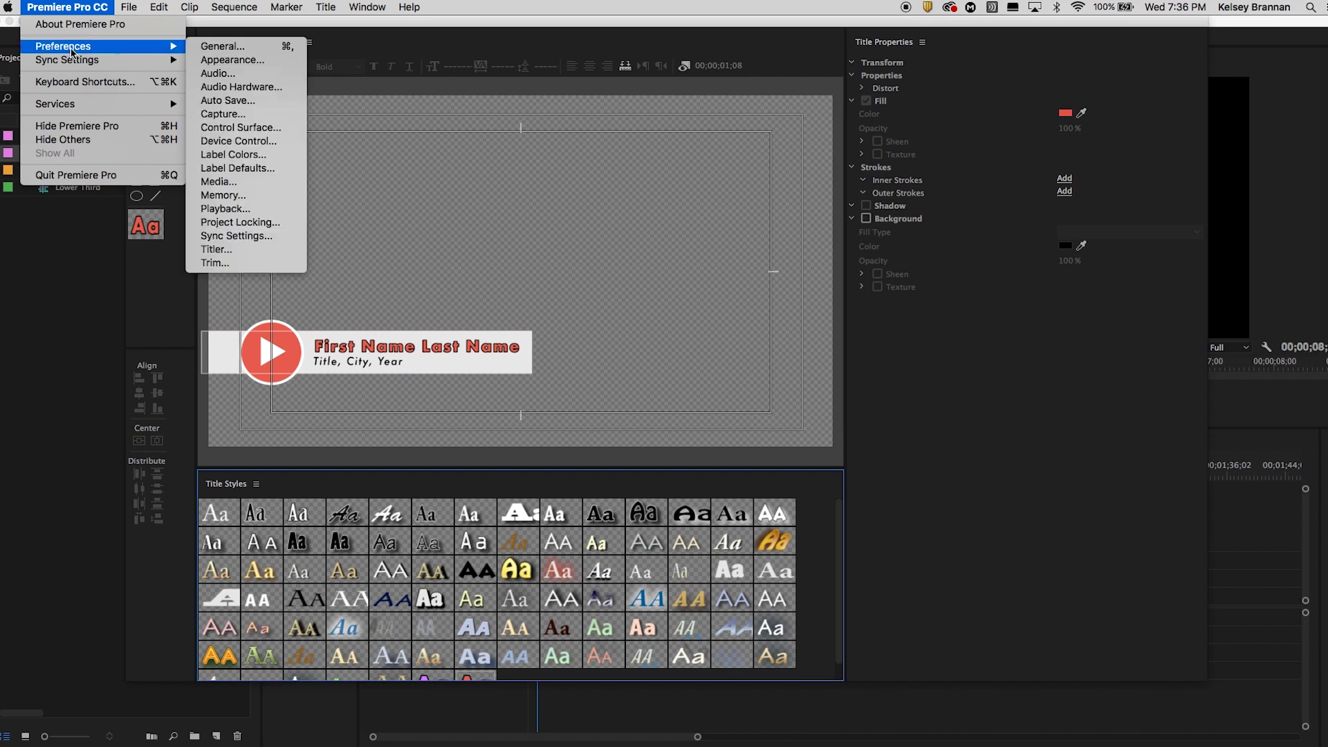
left_click(247, 251)
left_click(633, 182)
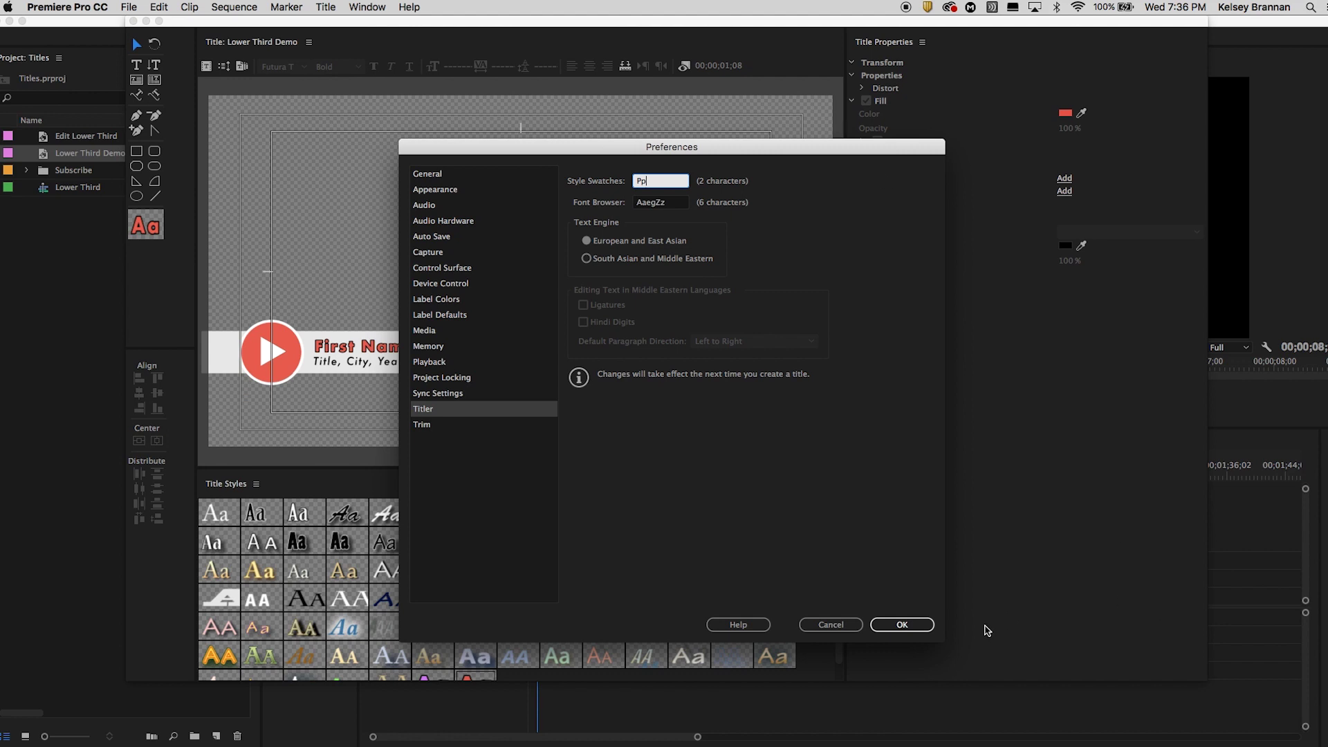
left_click(911, 625)
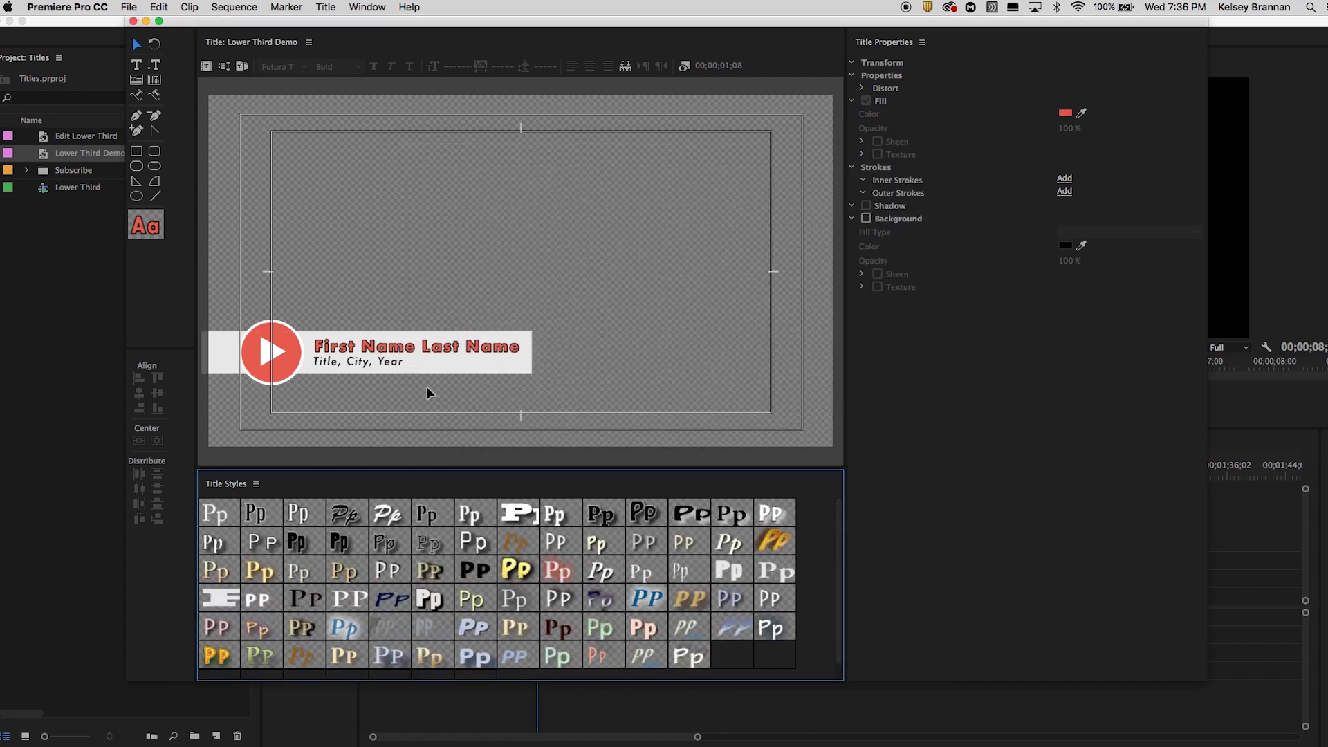
Select the name text and examine the sample previews in its font family list, keeping Futura T
left_click(406, 351)
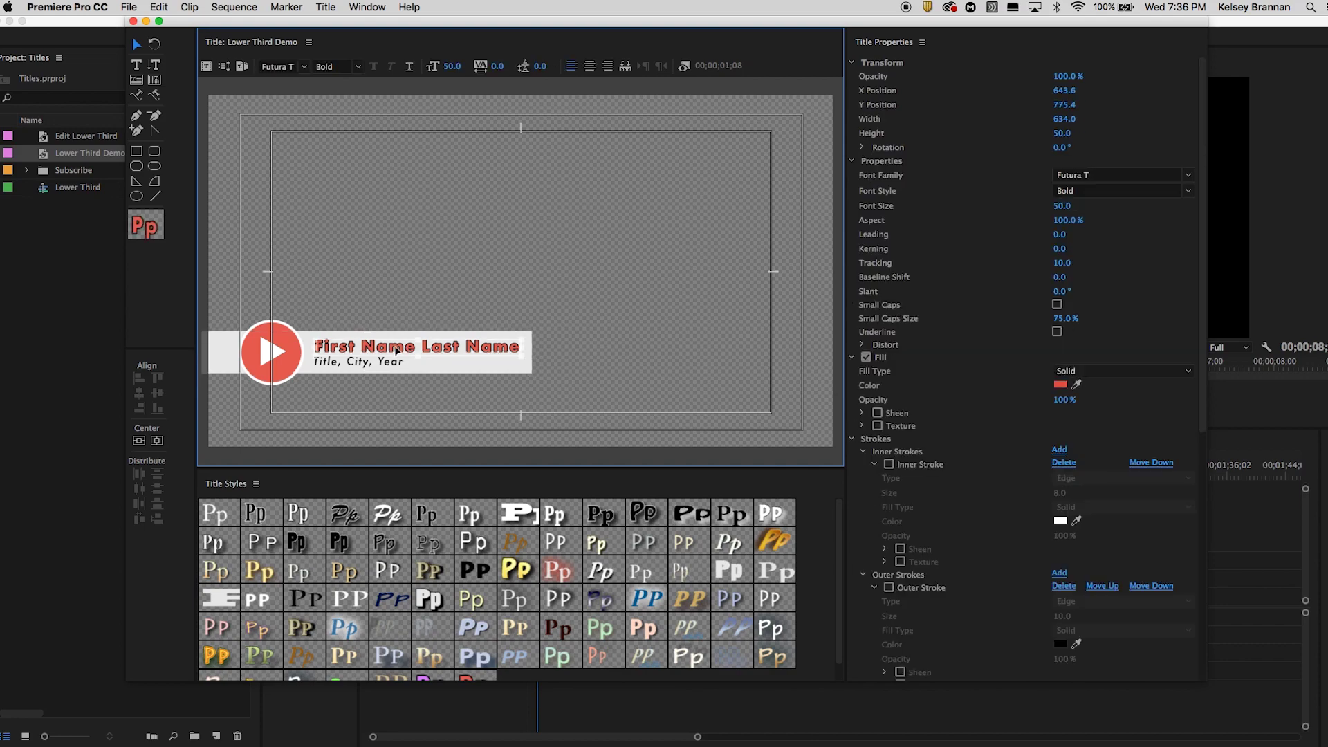
left_click(1188, 175)
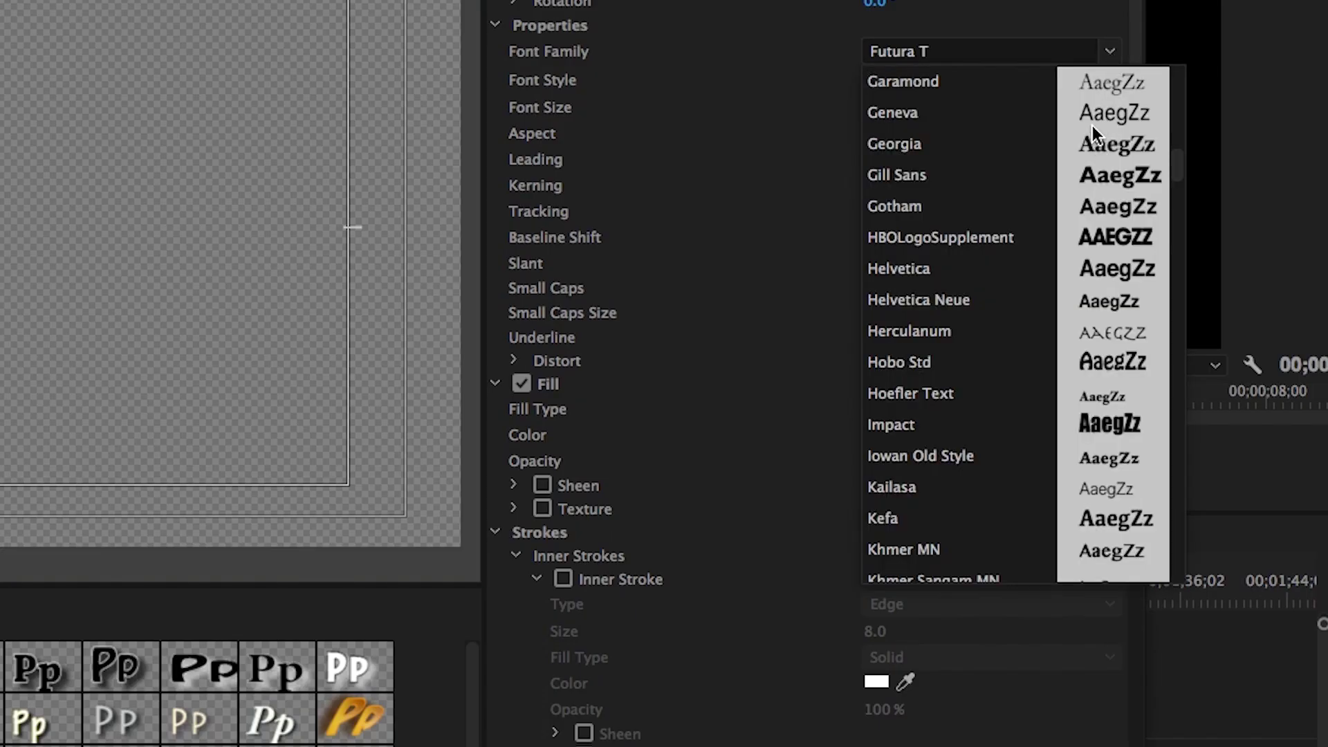
scroll(1140, 178, "up", 1)
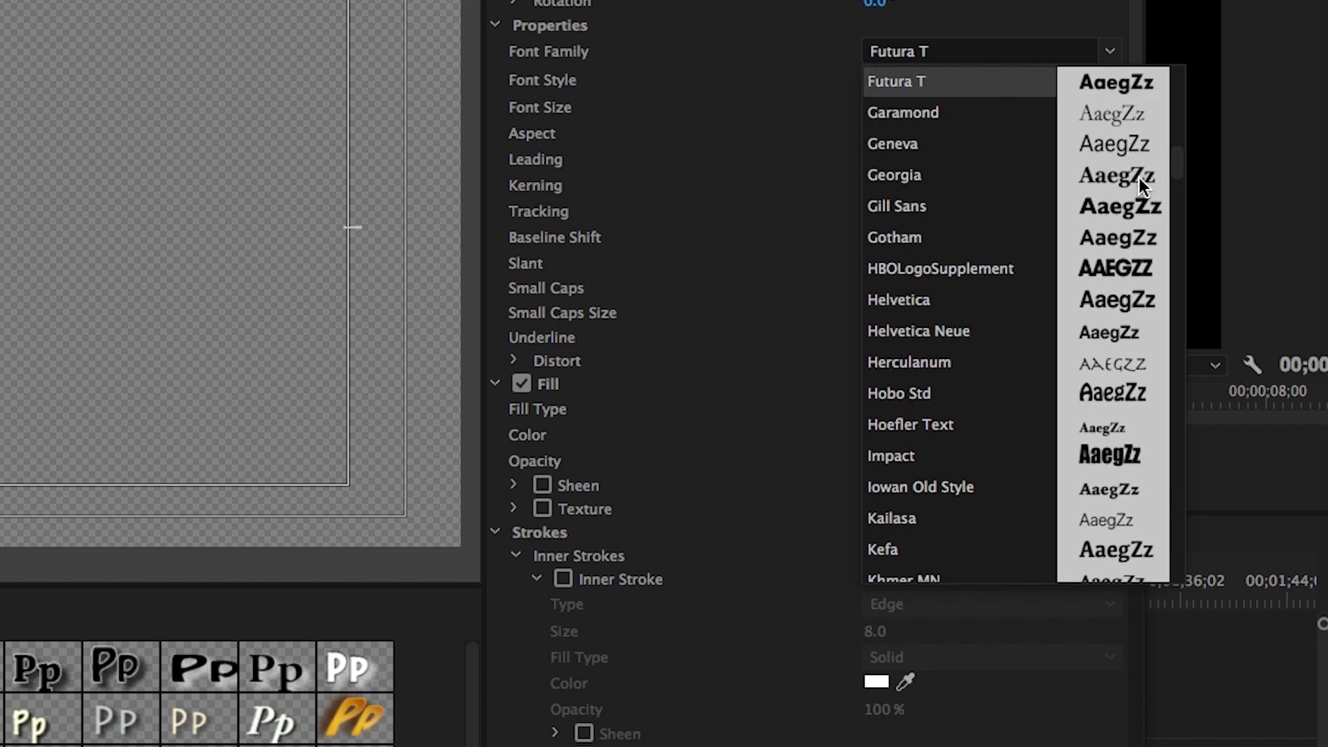
key("Return")
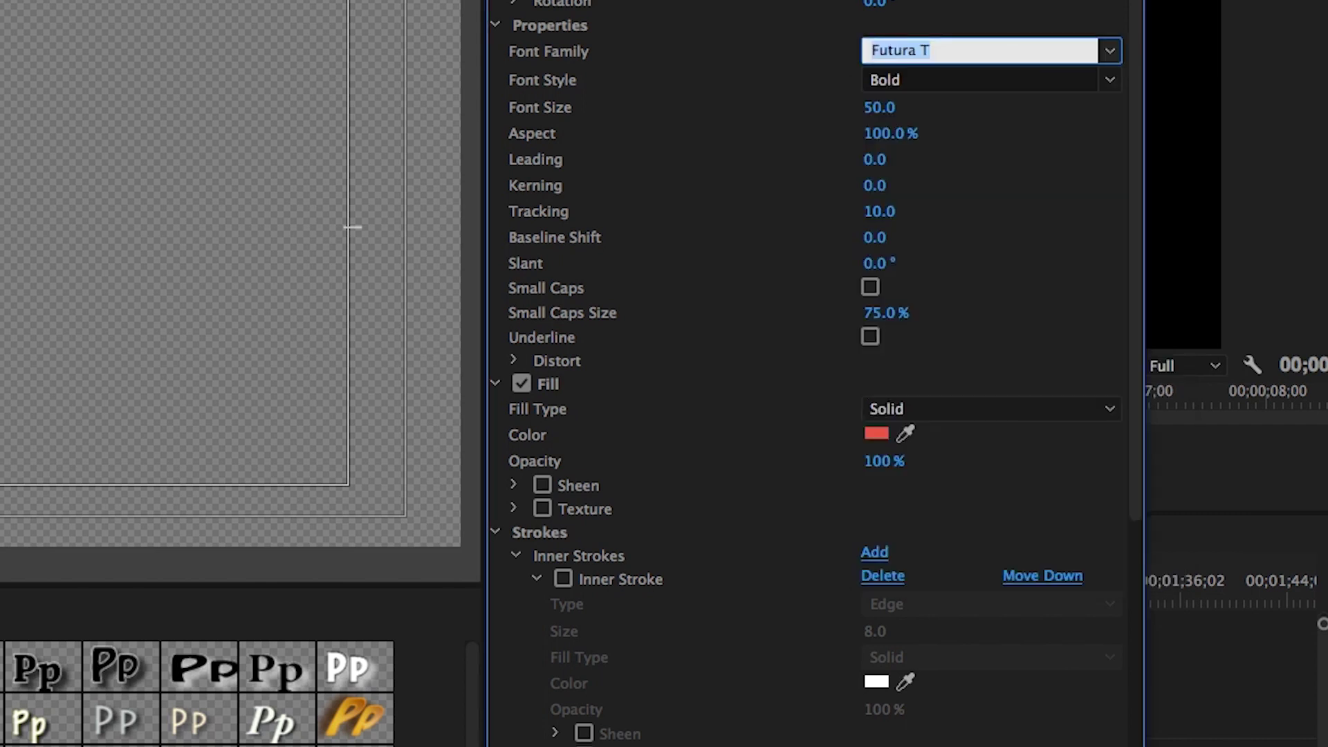
Change the Titler preferences' font browser sample text to "Happy" and check the previews in the name text's font family list
left_click(81, 7)
mouse_move(104, 48)
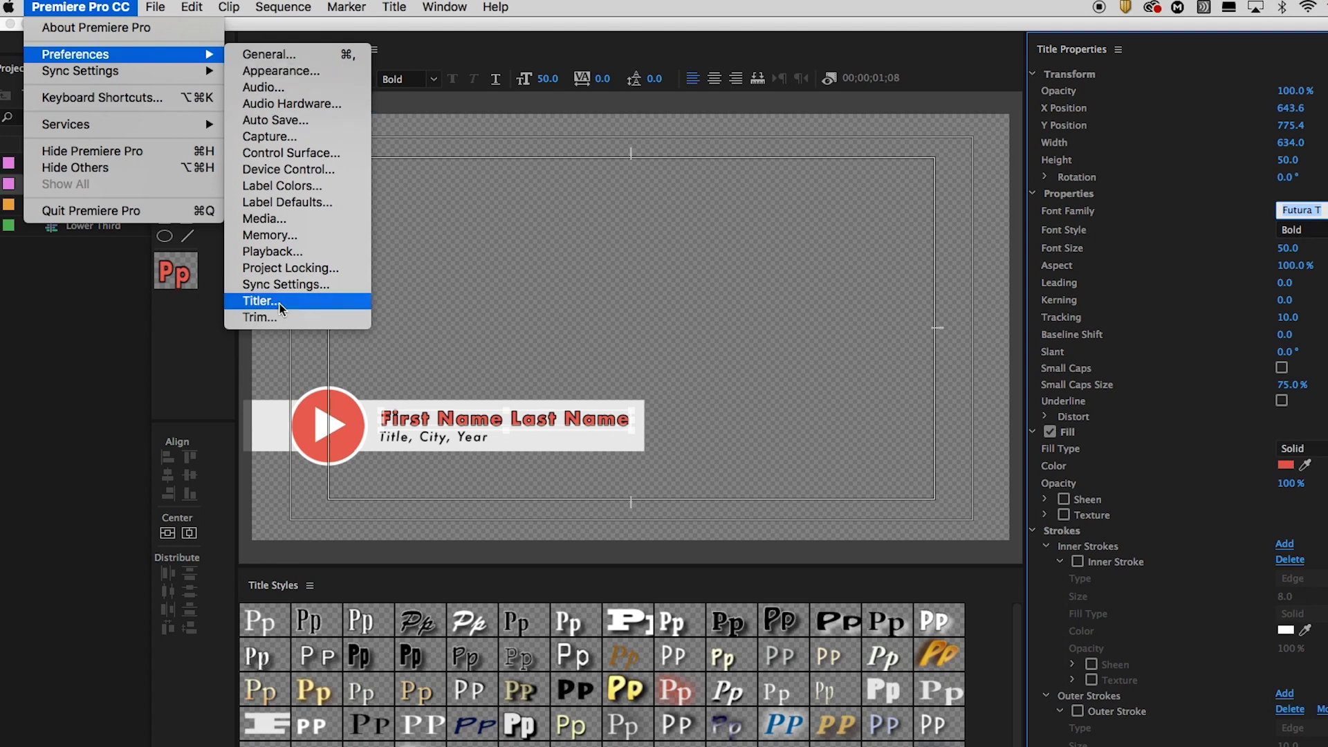
left_click(281, 299)
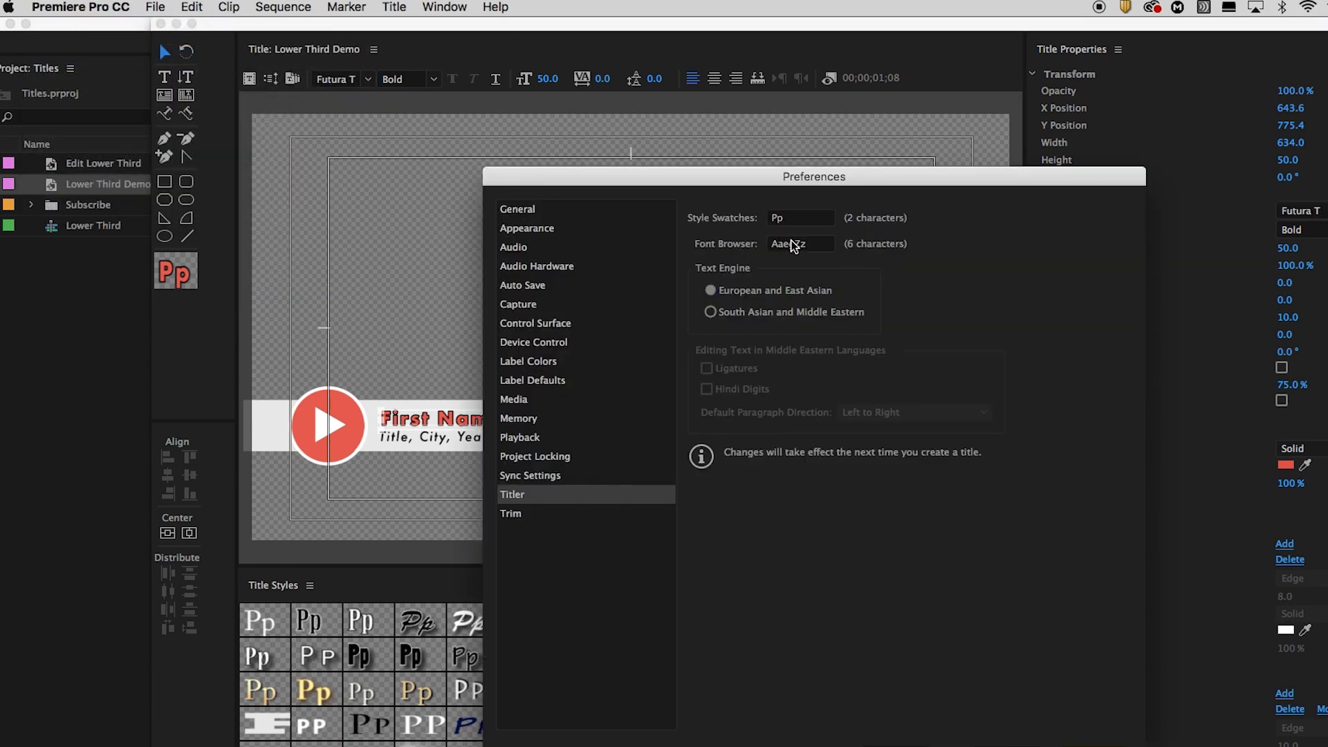
double_click(794, 245)
type("Happy")
left_click(1095, 746)
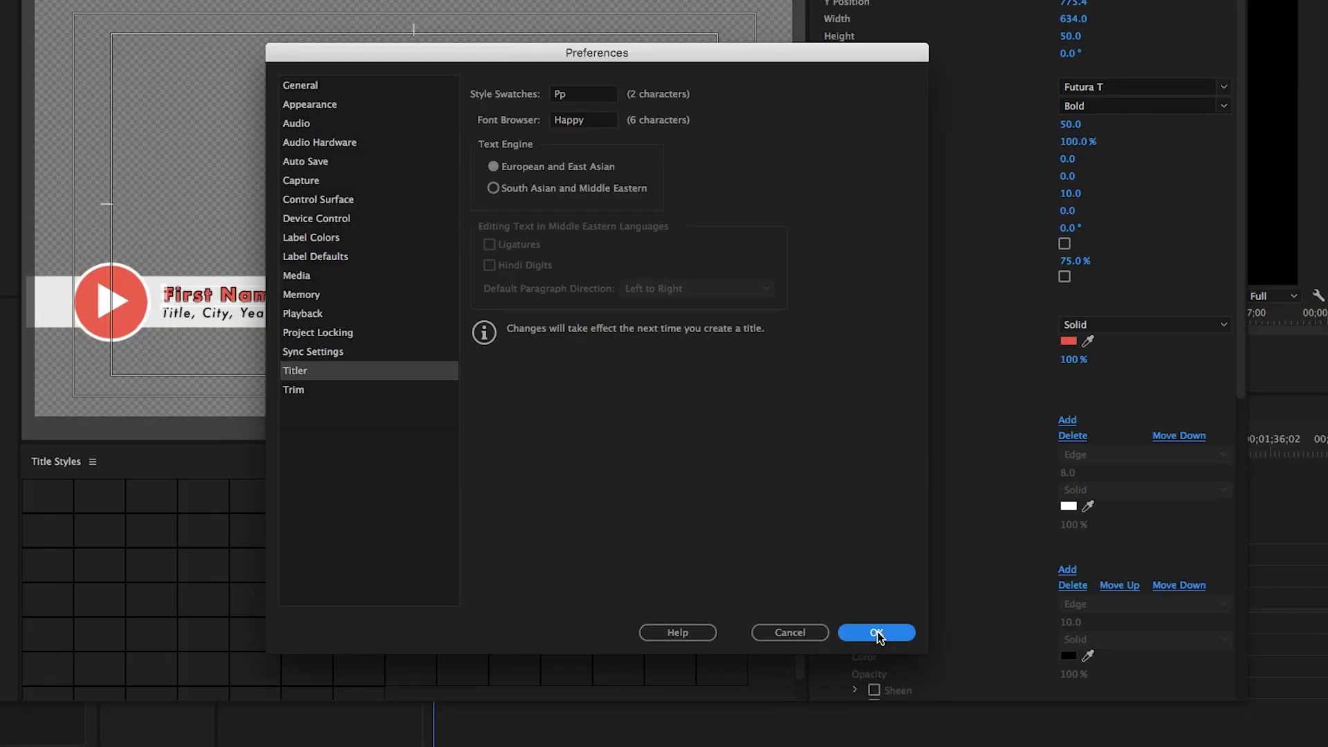
left_click(1231, 88)
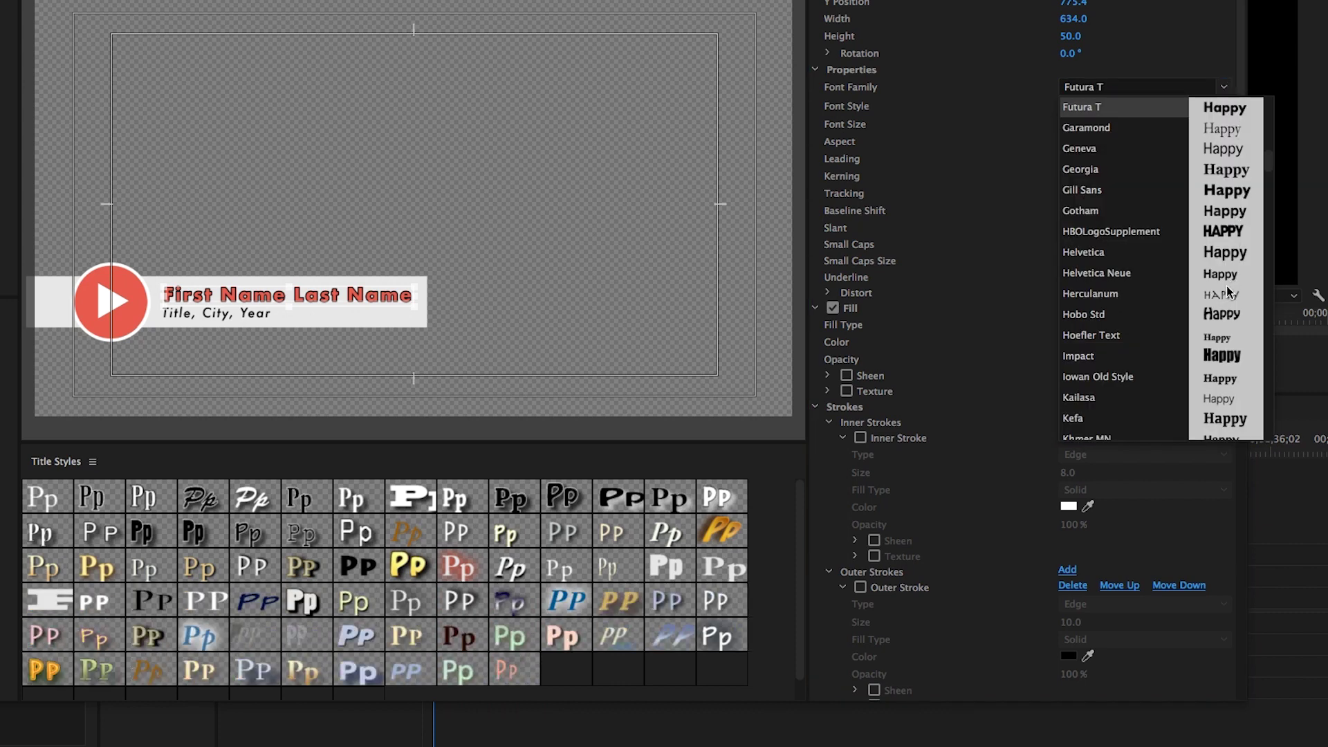
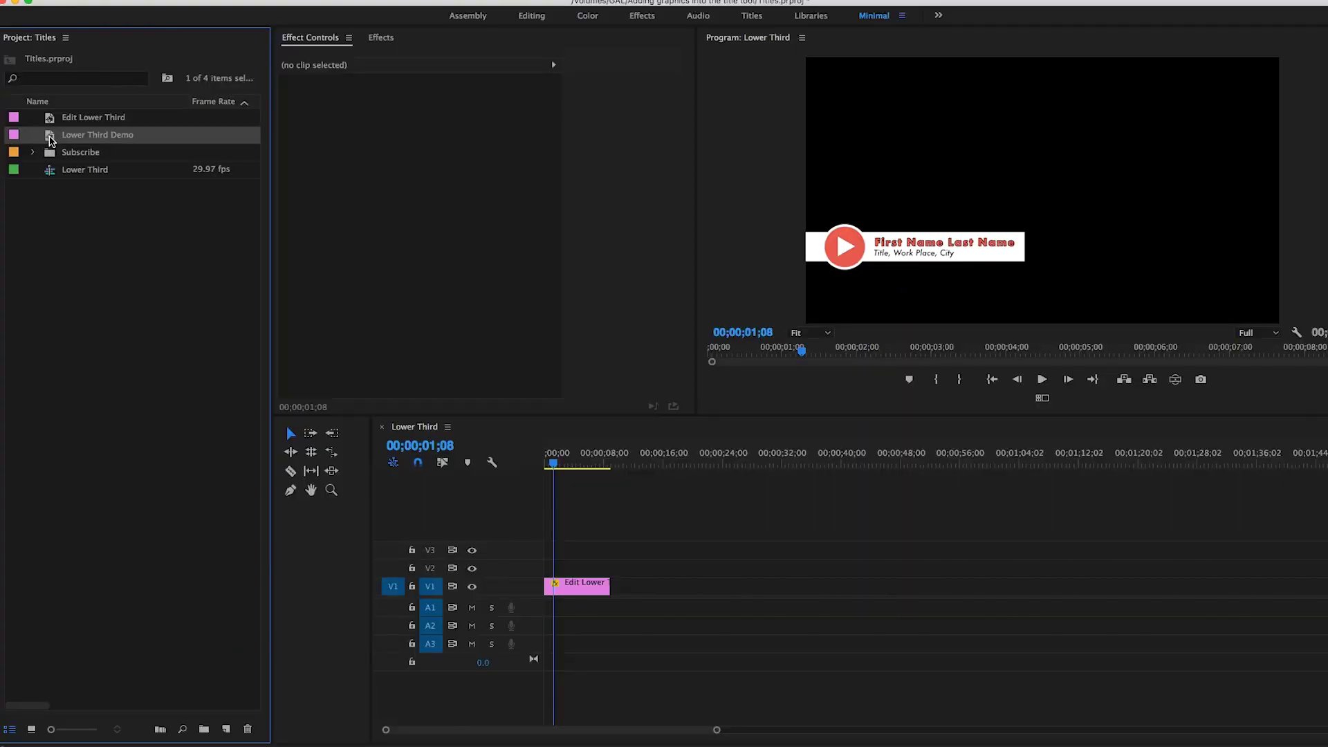
Create a new sequence from the Lower Third Demo title and play its opening
right_click(52, 137)
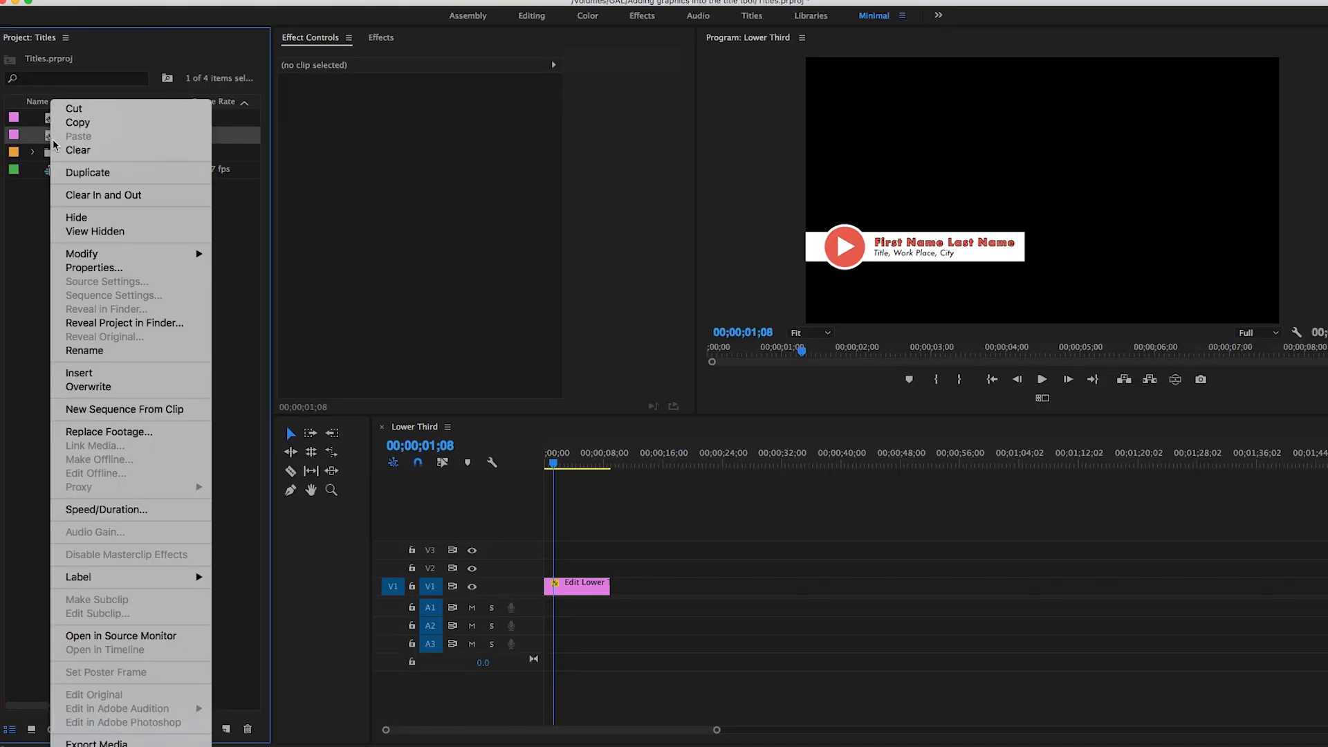
left_click(107, 410)
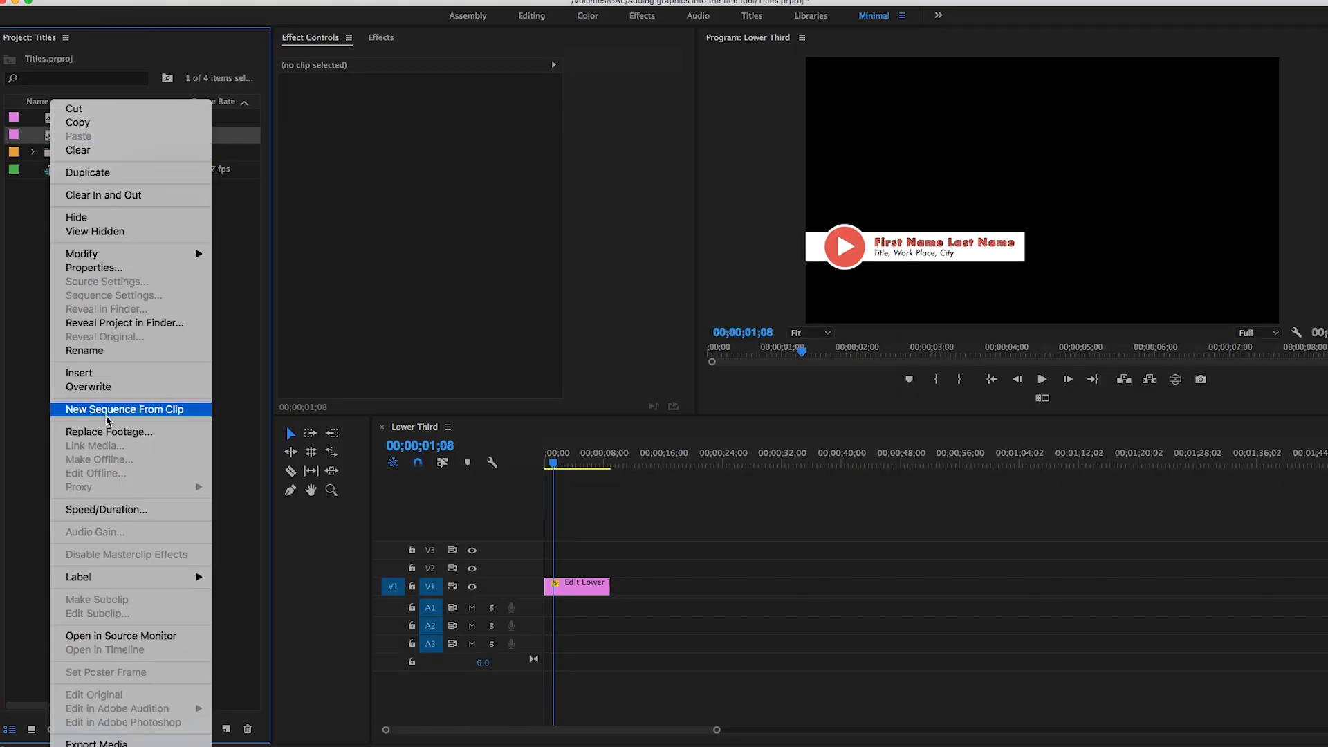
key("space")
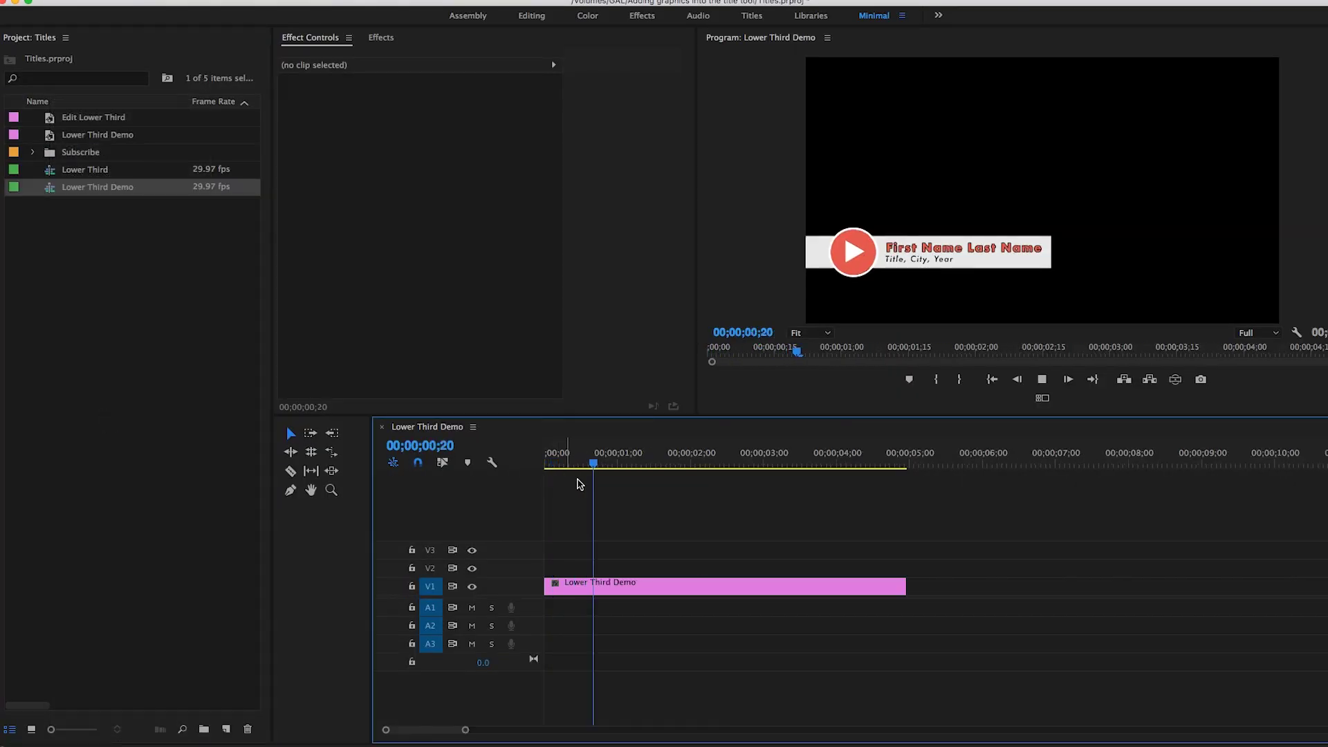
key("space")
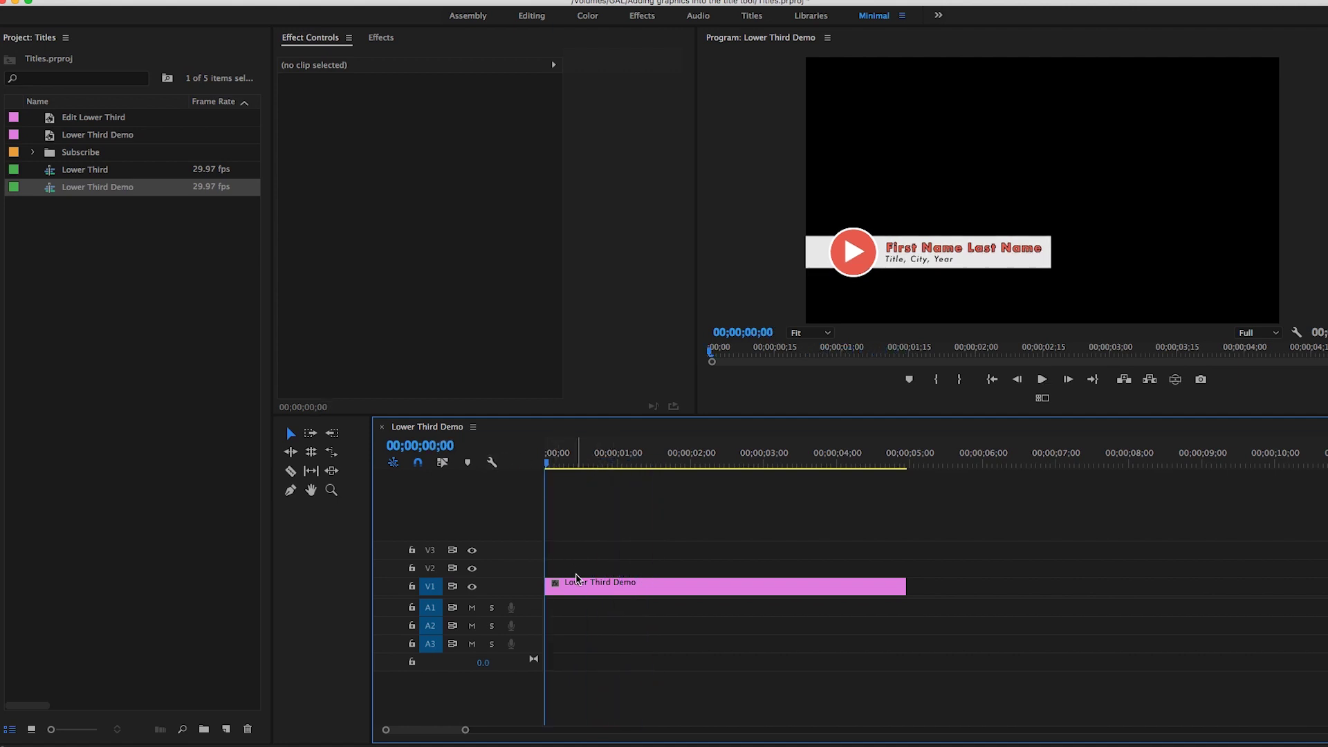
Select the Lower Third Demo clip in the sequence and enlarge its effect controls and keyframe area
left_click(570, 594)
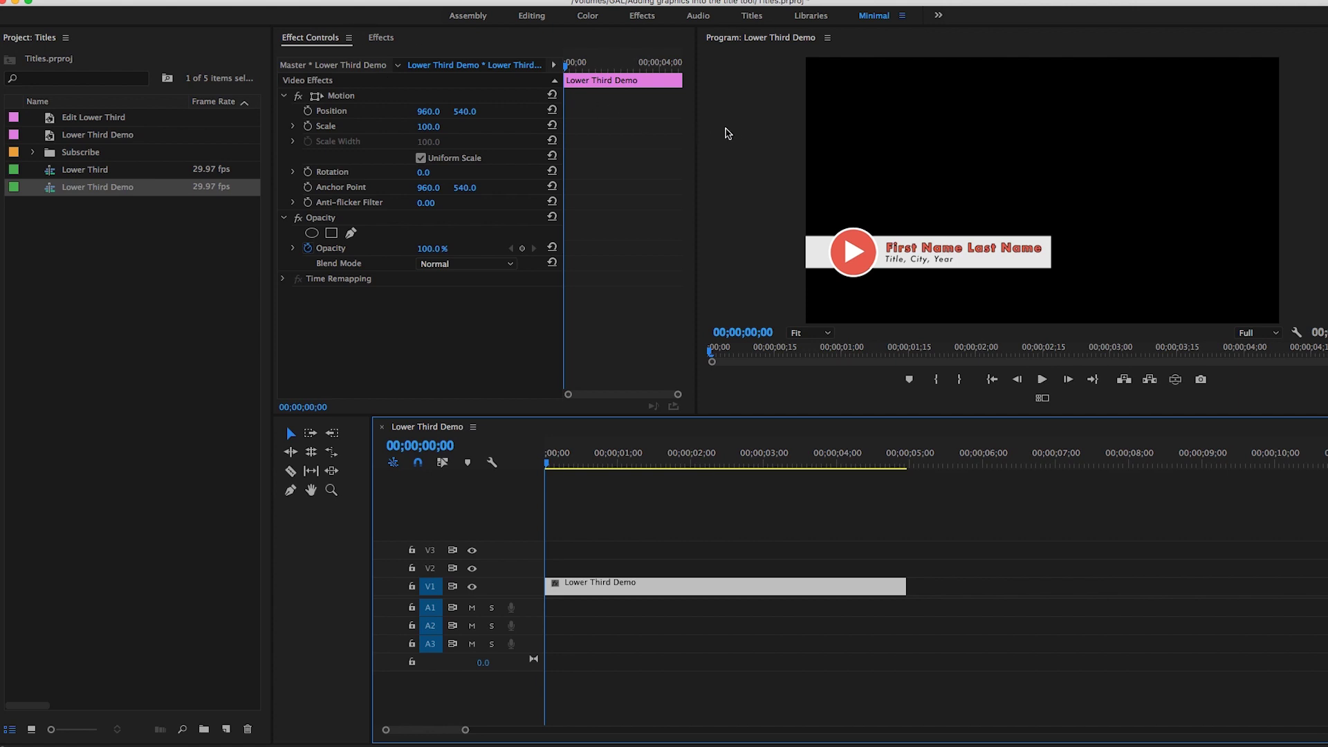
left_click_drag(698, 136, 799, 135)
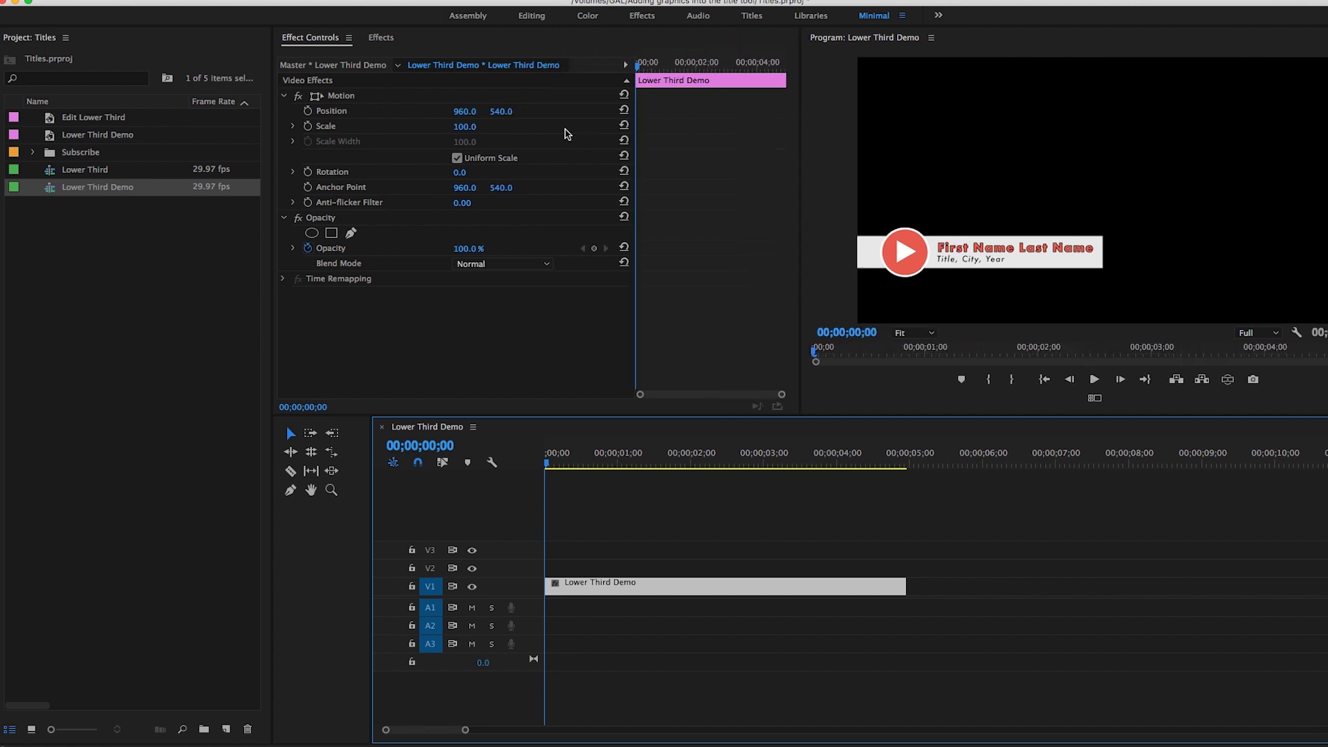
left_click_drag(635, 140, 552, 142)
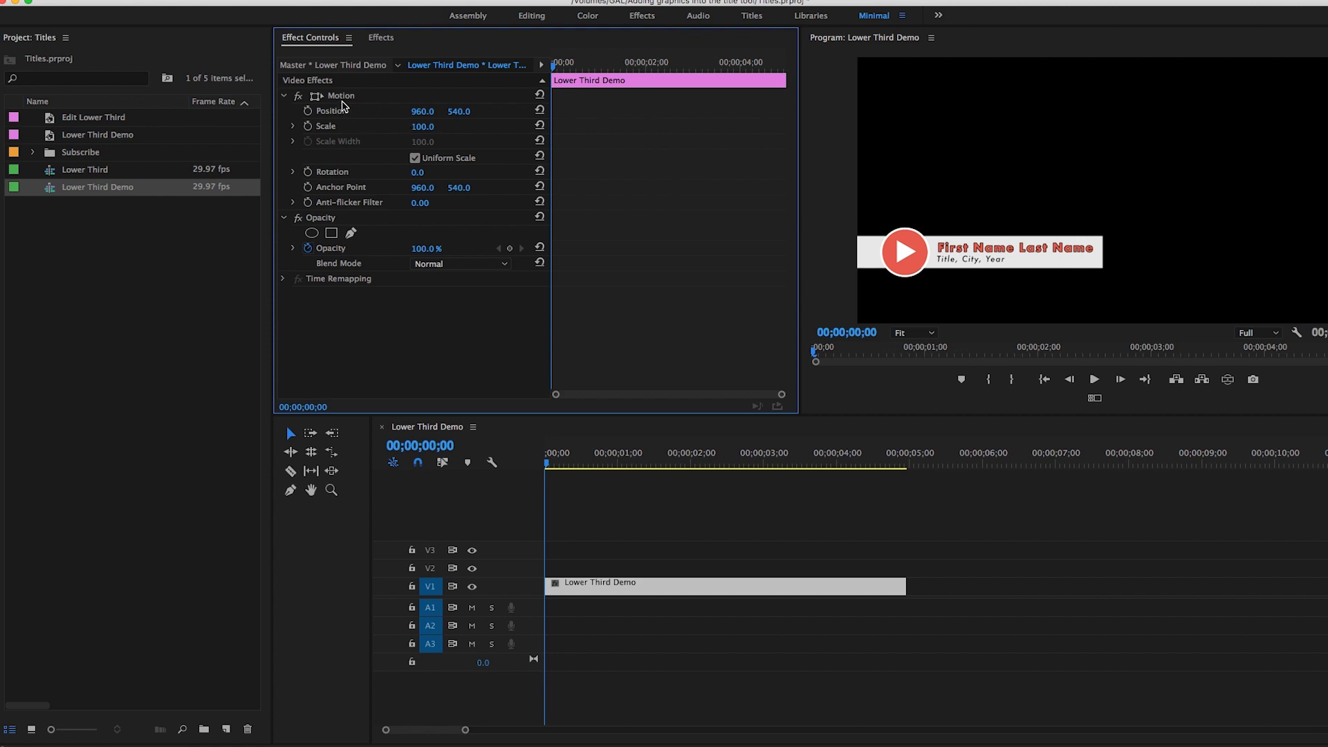
Keyframe the clip's position at 00;00;01;02, then set its horizontal position to -120 at 00;00;00;00 so it slides in
left_click_drag(548, 65, 602, 81)
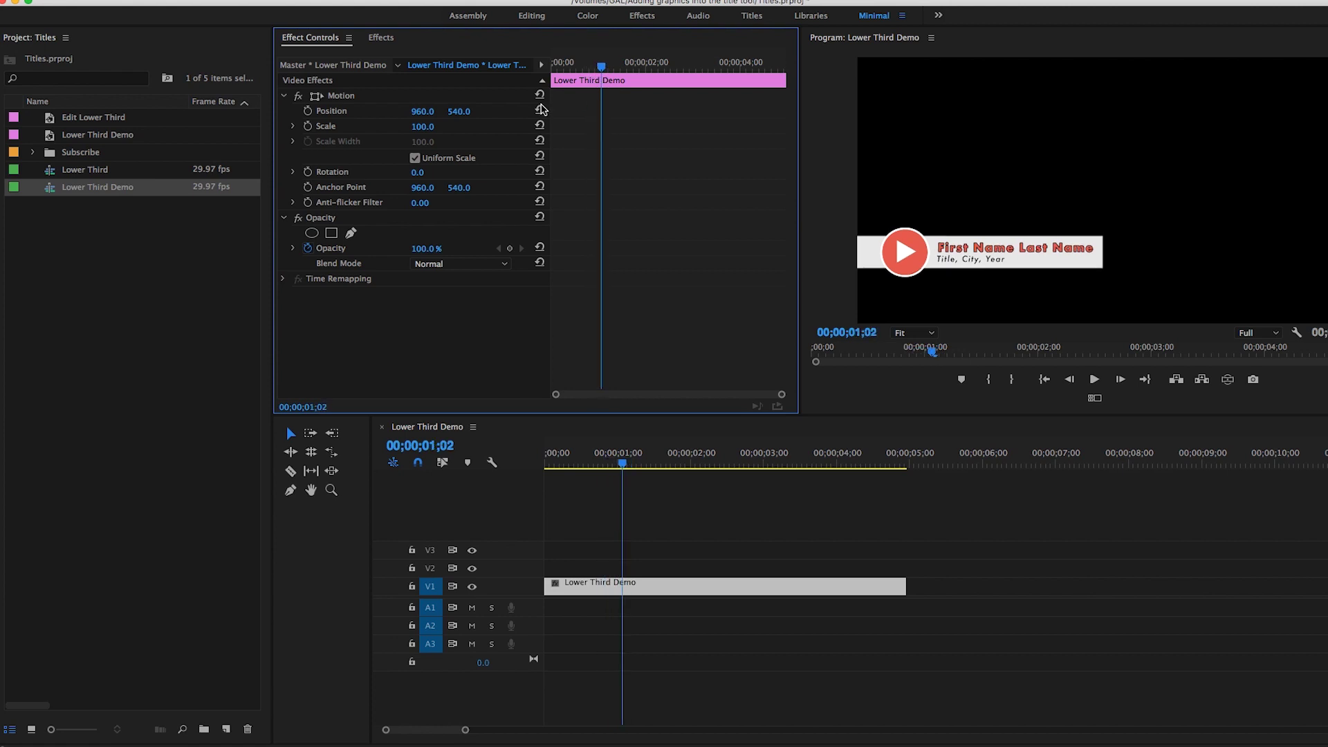
left_click(309, 111)
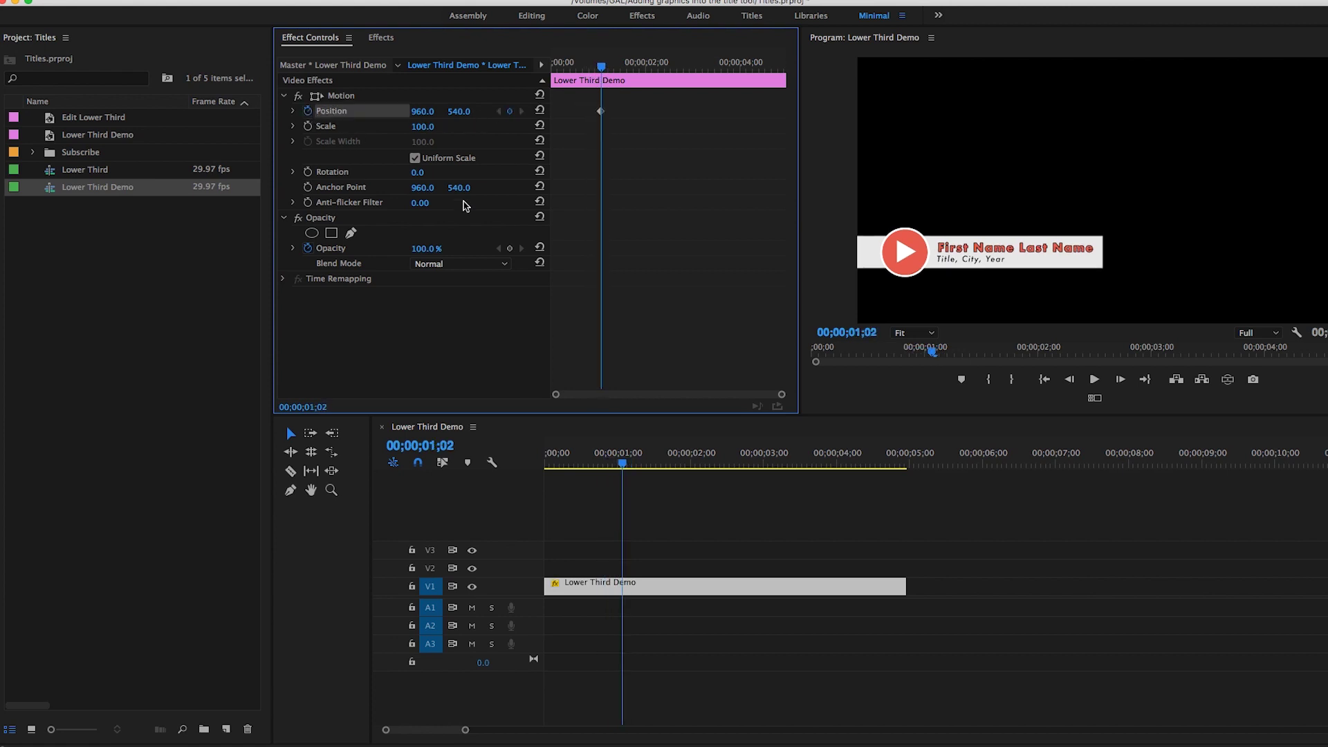
left_click_drag(602, 69, 553, 70)
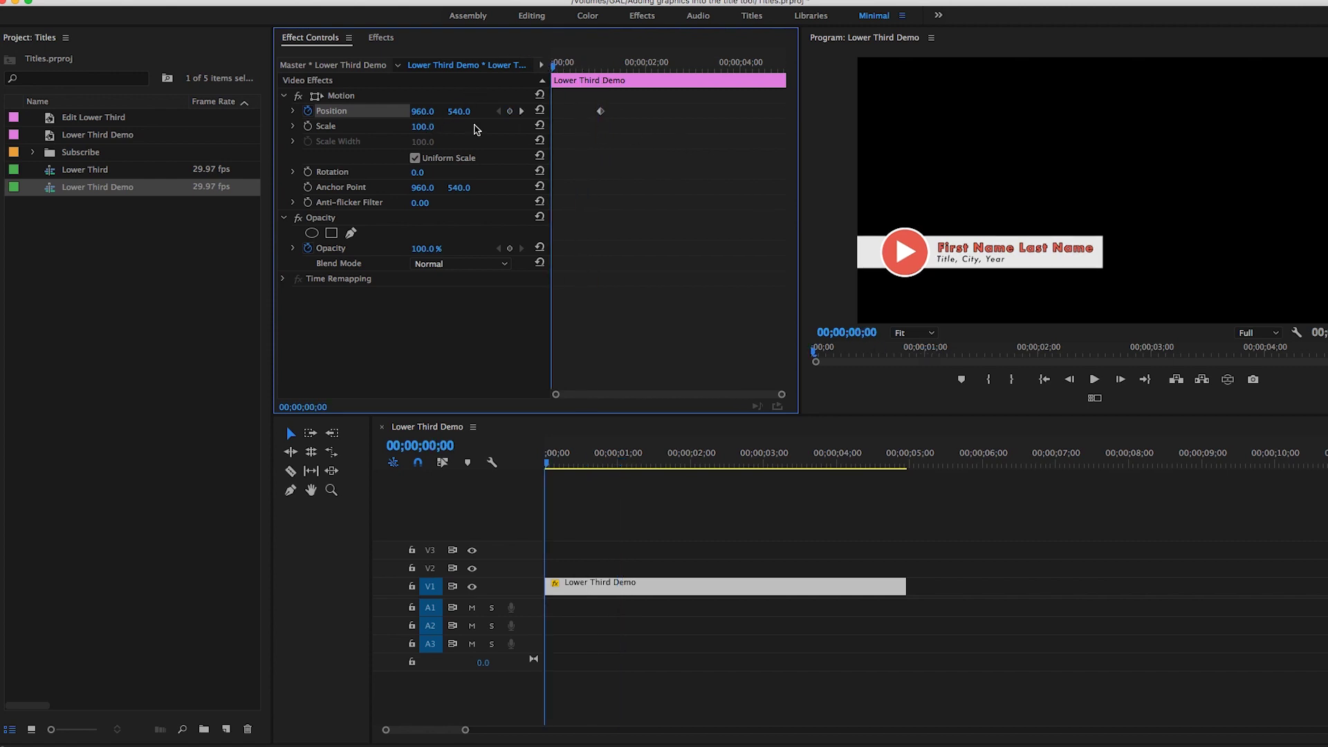
left_click_drag(428, 111, 7, 112)
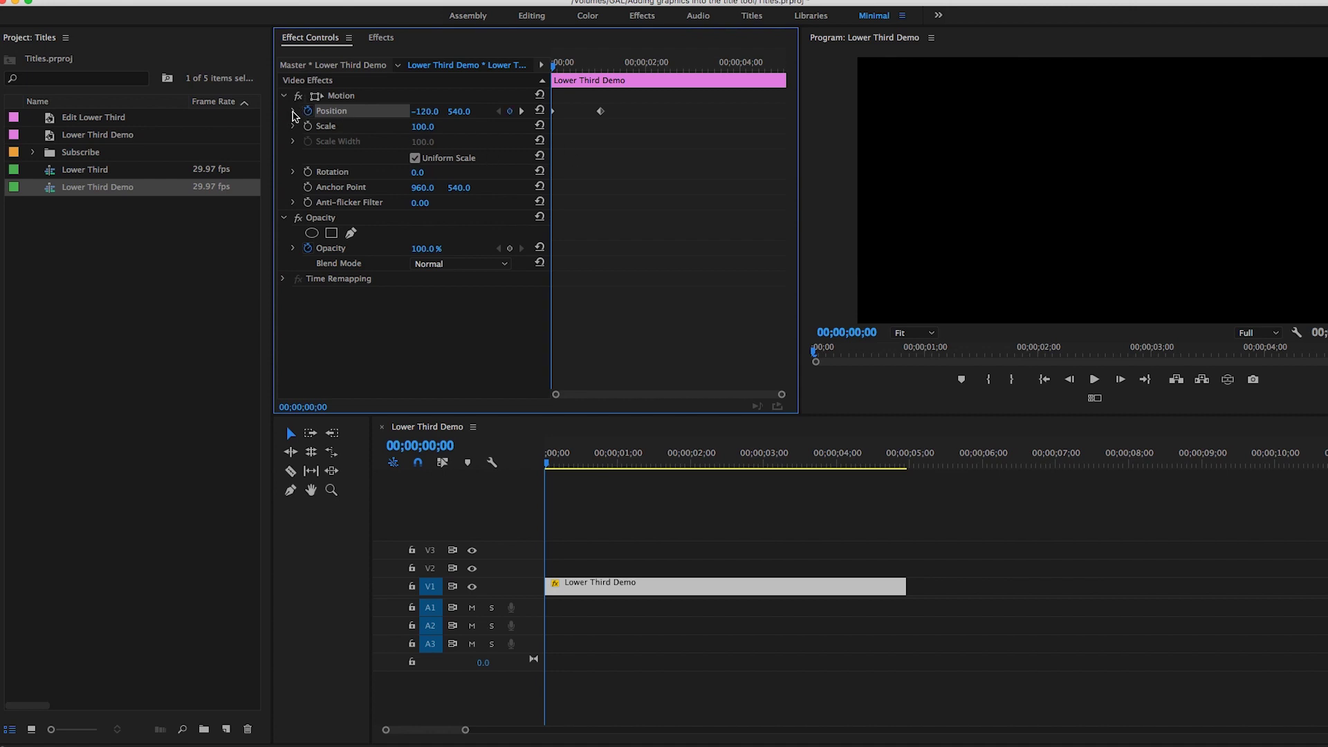
Expand the position's velocity graph, ease the two slide-in keyframes with bezier curves, and play the motion
left_click(293, 111)
left_click(601, 111)
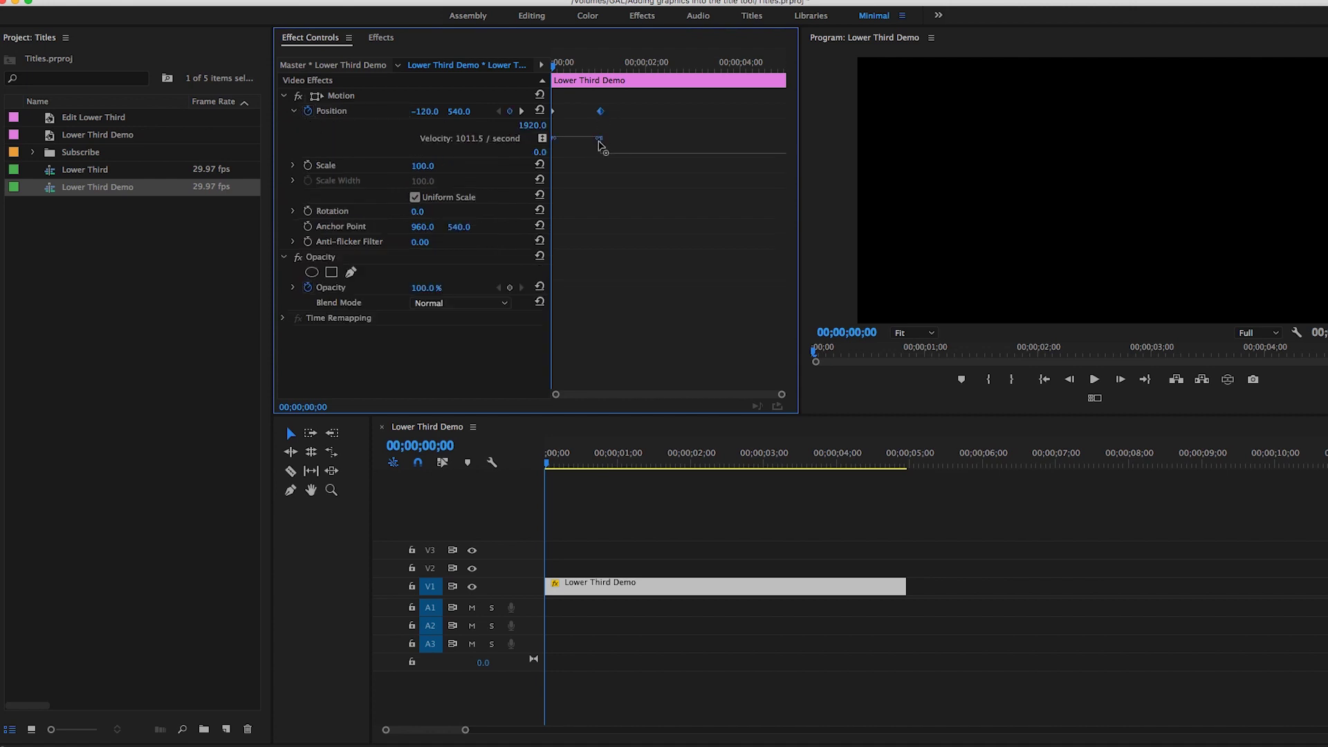
left_click_drag(599, 143, 588, 111)
key("space")
key("space")
left_click_drag(589, 111, 604, 118)
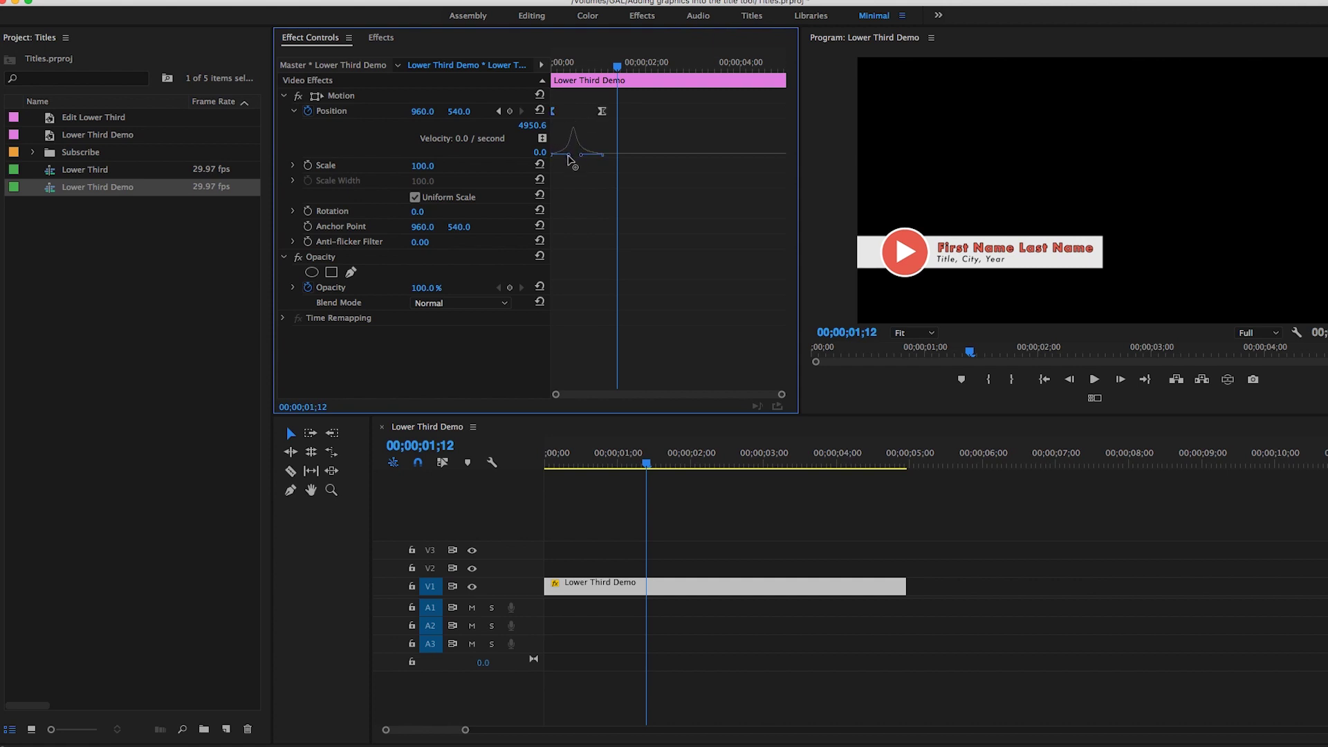
Fine-tune the slide-in velocity curve at the arrival keyframe and play the animation from the start
left_click_drag(583, 159, 587, 159)
left_click(611, 72)
key("Home")
key("space")
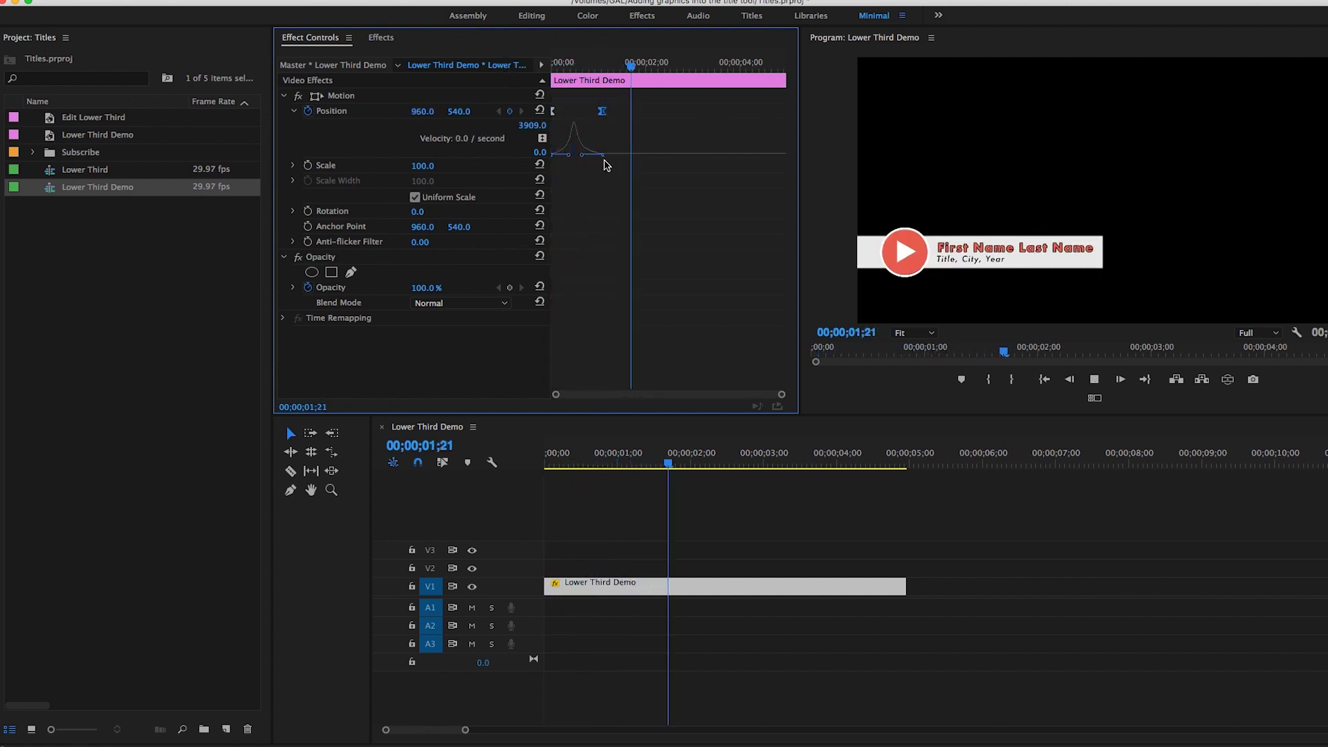
key("space")
Add a holding position keyframe at 00;00;03;13 and set the horizontal position to -79 at 00;00;04;13 for the exit
left_click(509, 111)
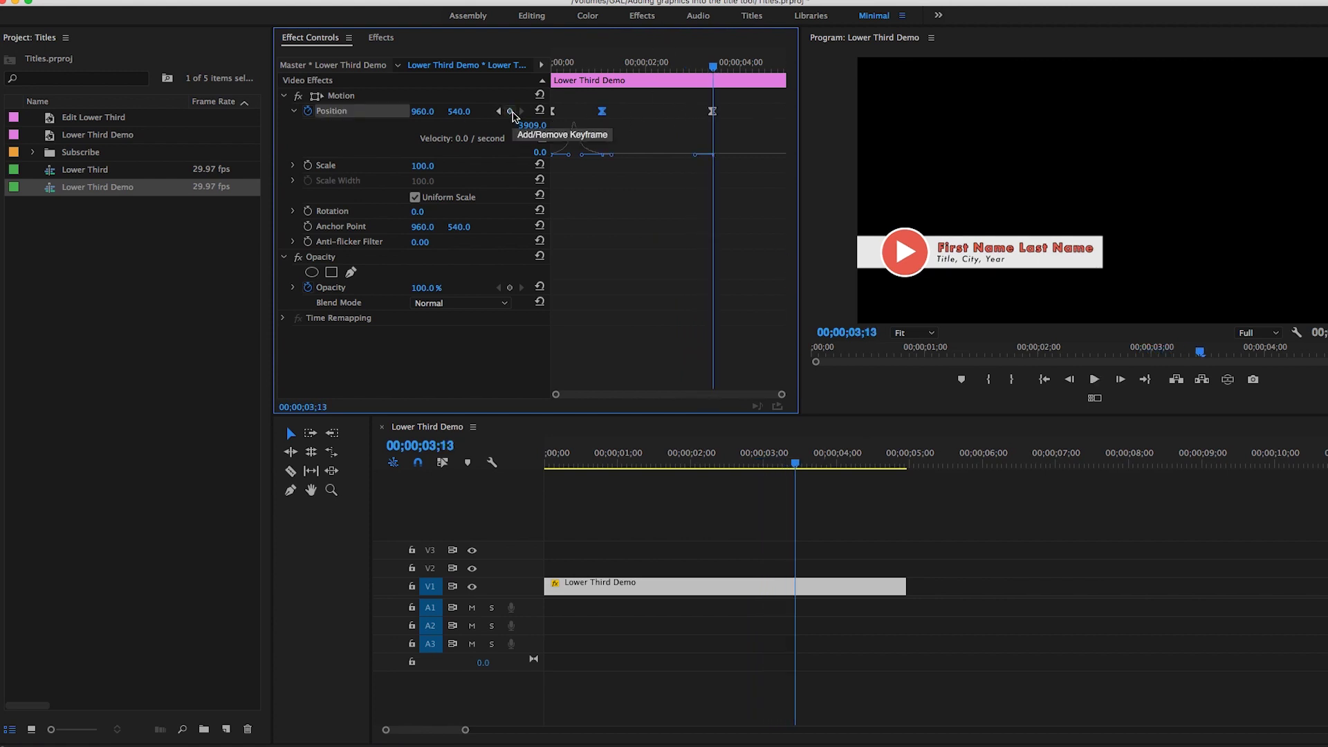
left_click(723, 64)
left_click_drag(724, 65, 763, 69)
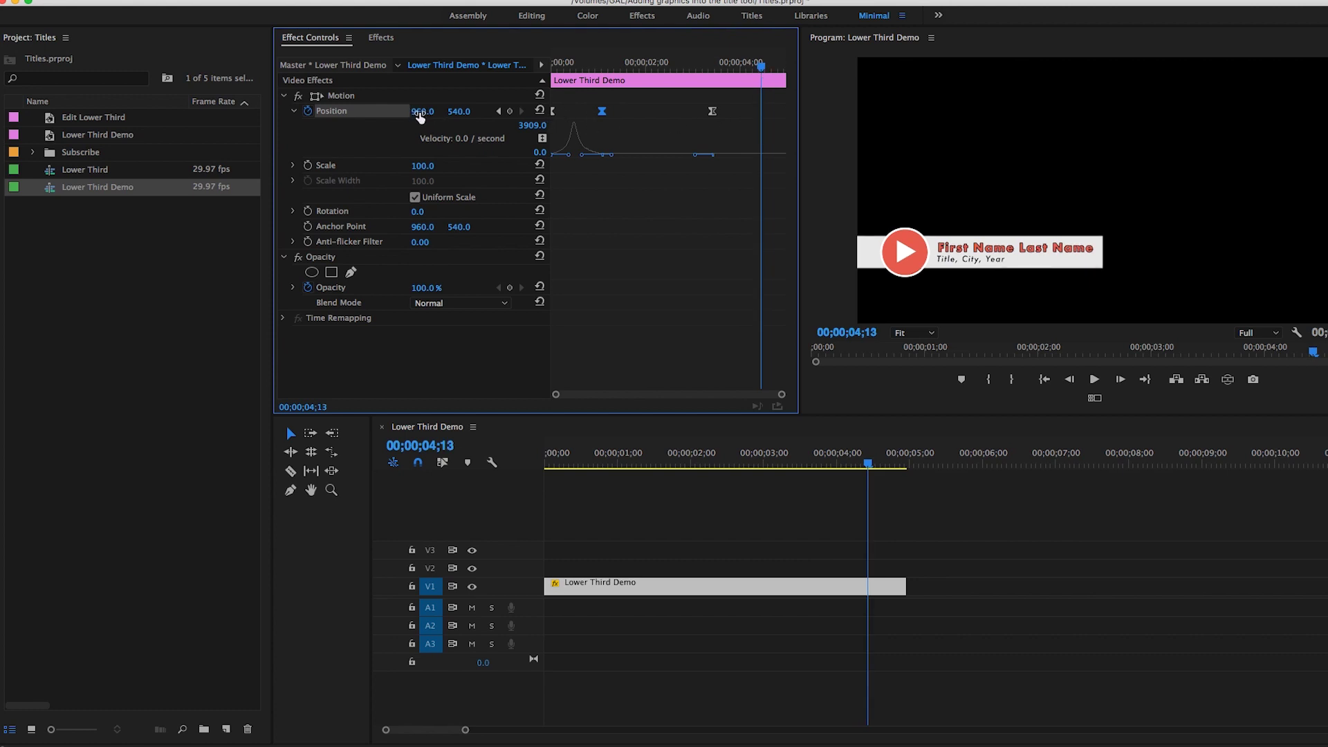
mouse_move(423, 111)
left_mouse_down()
mouse_move(325, 111)
mouse_move(448, 112)
left_mouse_up()
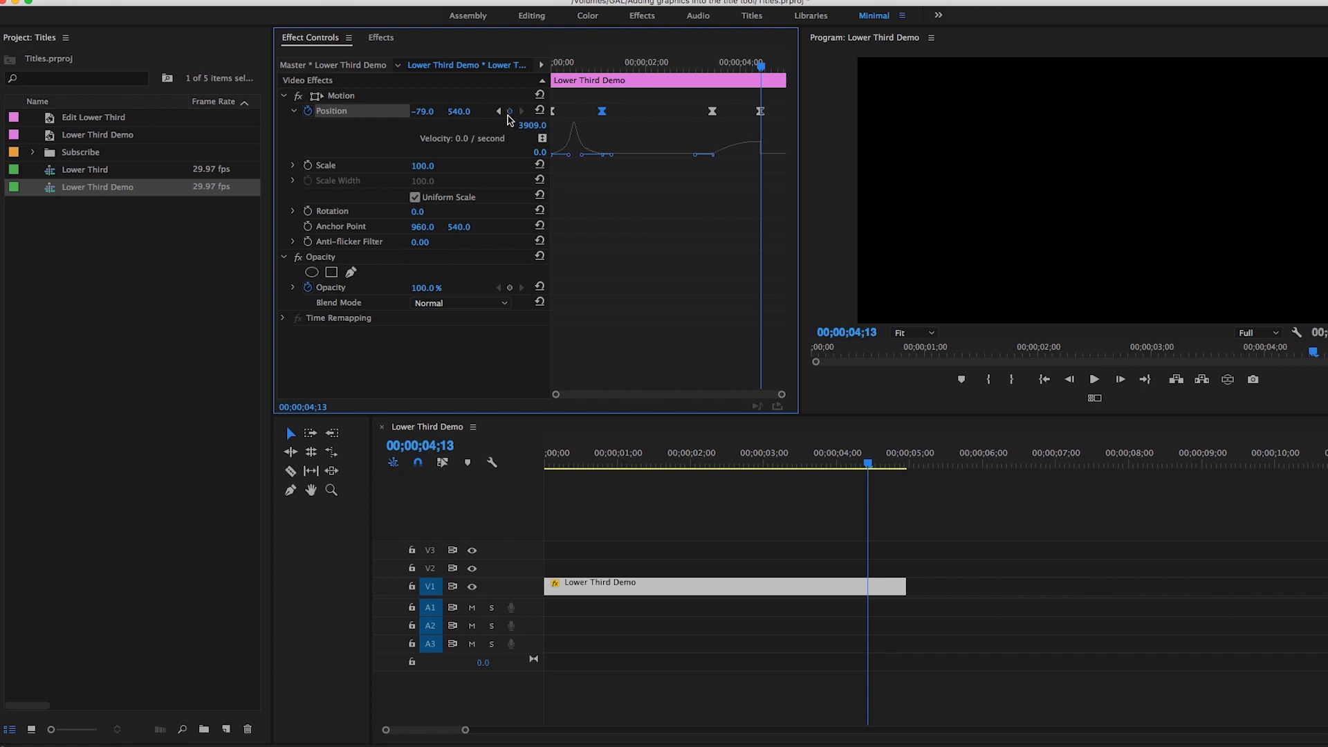
Ease the exit keyframes by shaping a peaked velocity curve and scrub through the clip to preview the motion
left_click(761, 113)
left_click_drag(757, 147, 735, 174)
left_click(722, 63)
left_click_drag(722, 63, 595, 63)
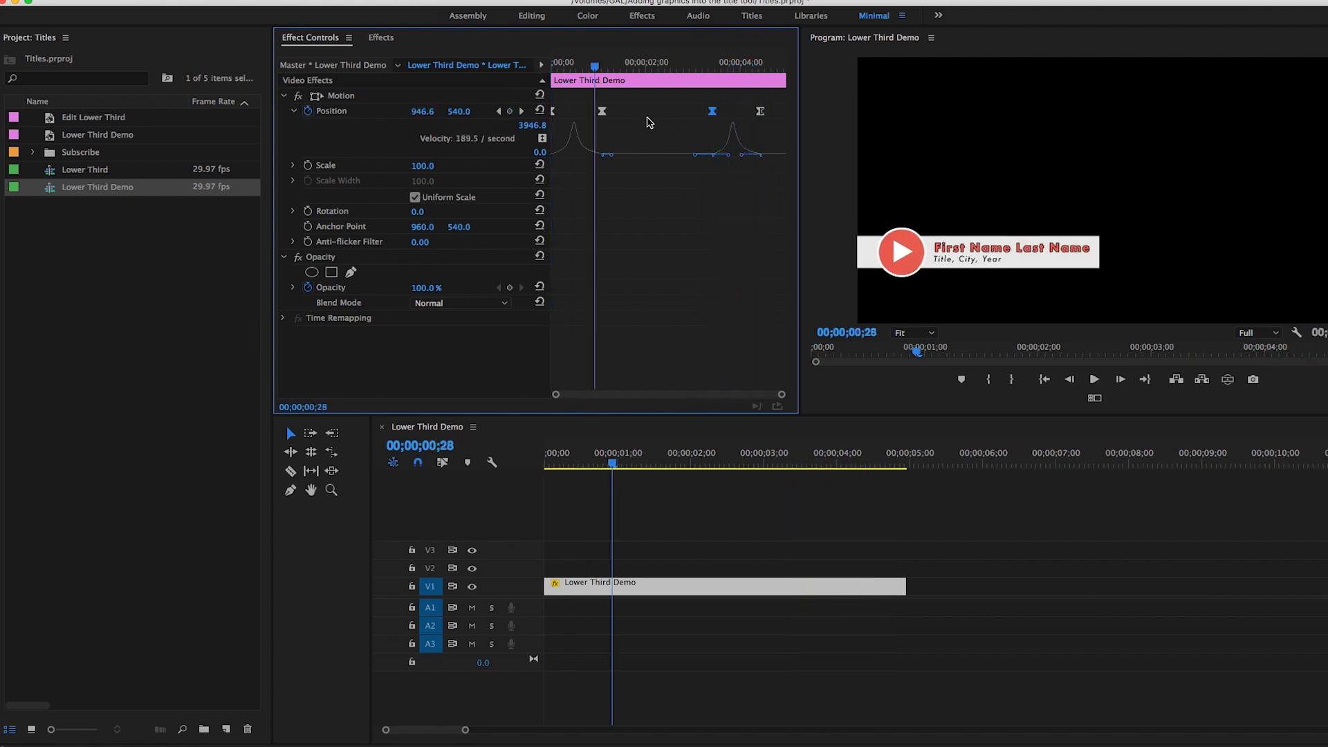